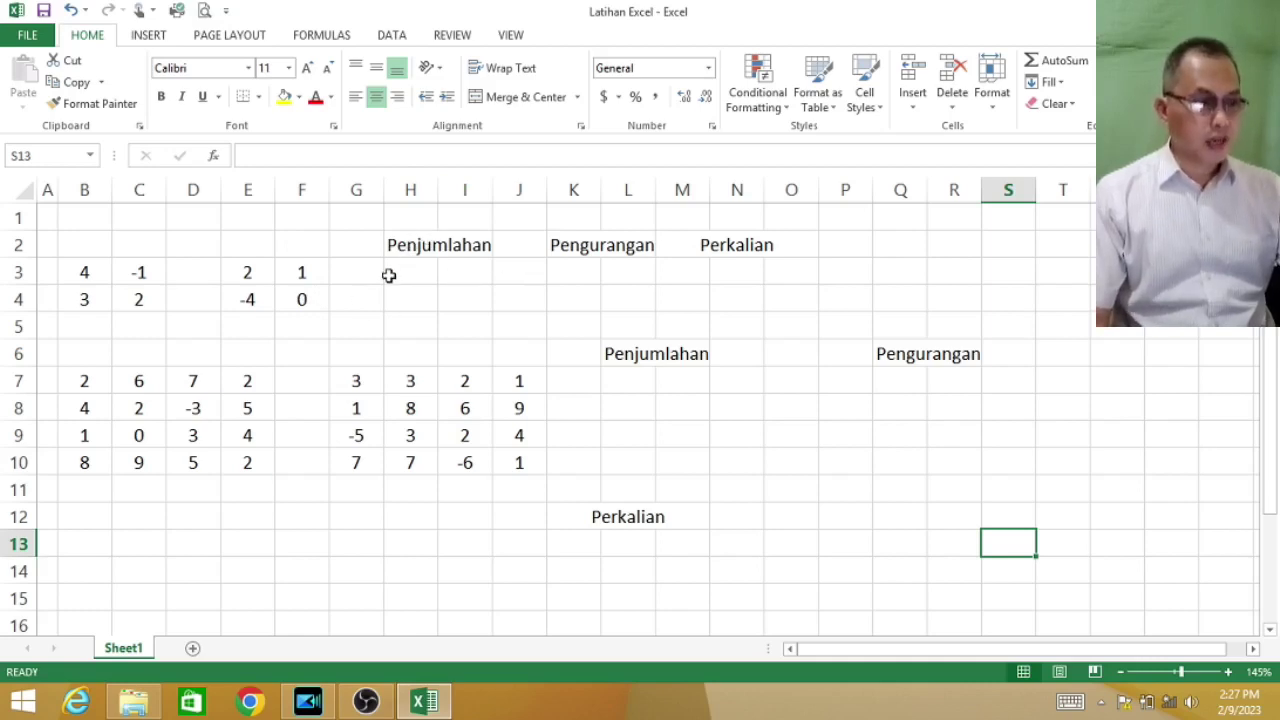
left_click_drag(86, 274, 148, 297)
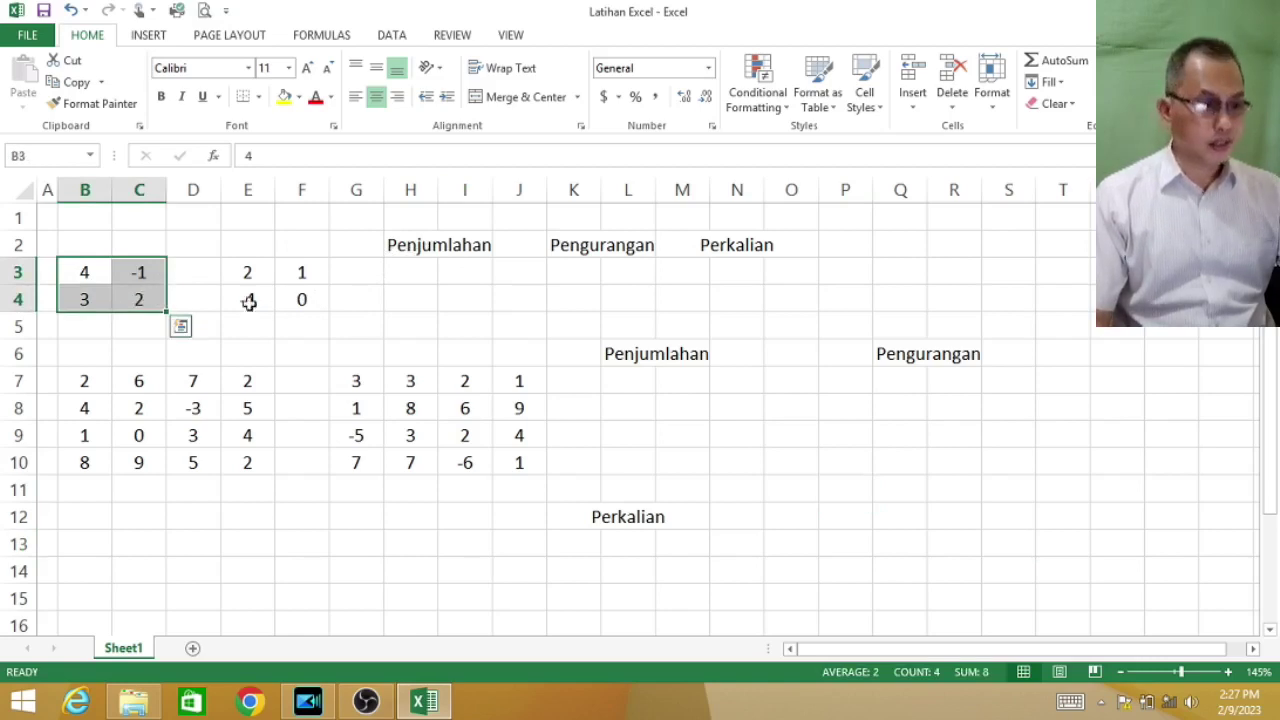
left_click_drag(249, 276, 287, 305)
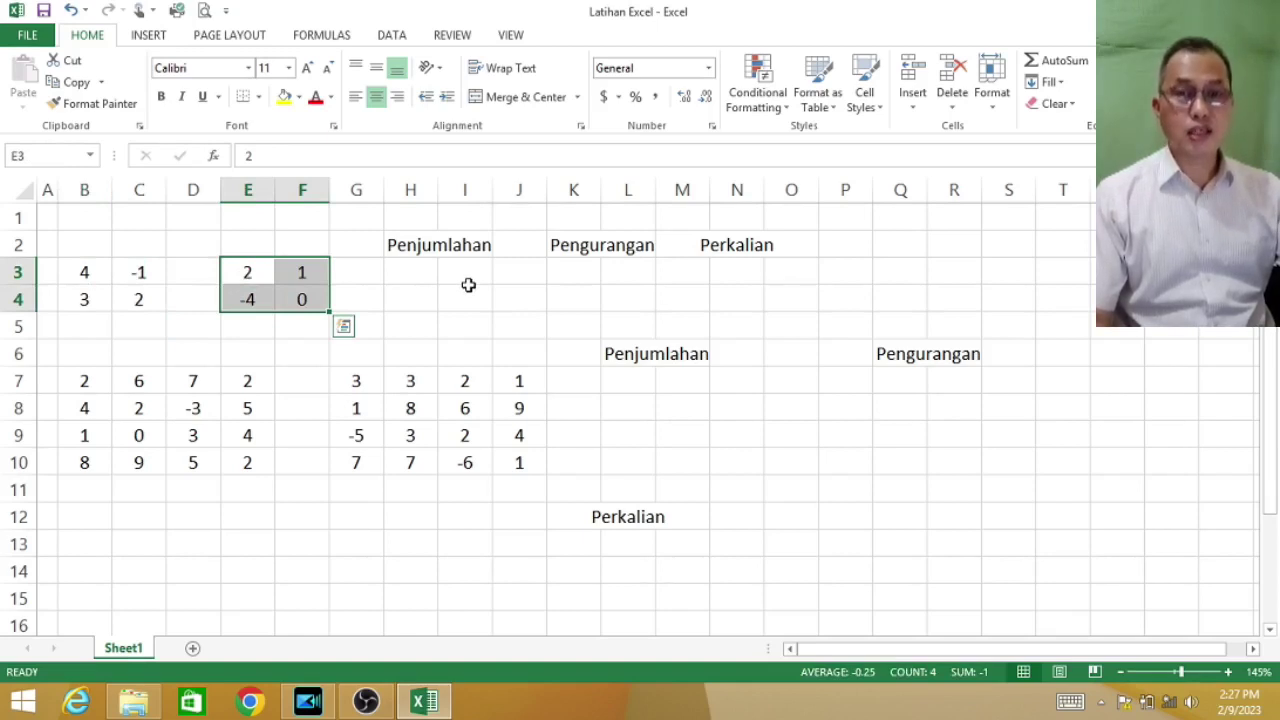
left_click_drag(414, 271, 453, 299)
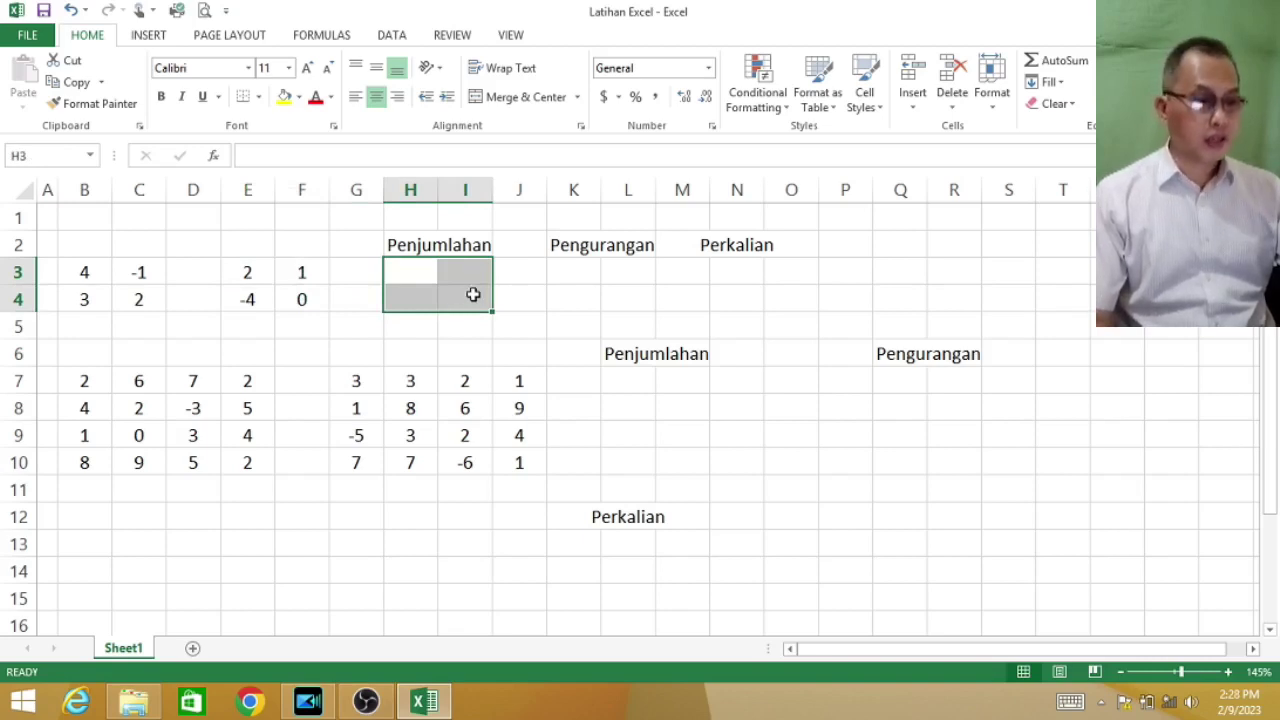
left_click(509, 307)
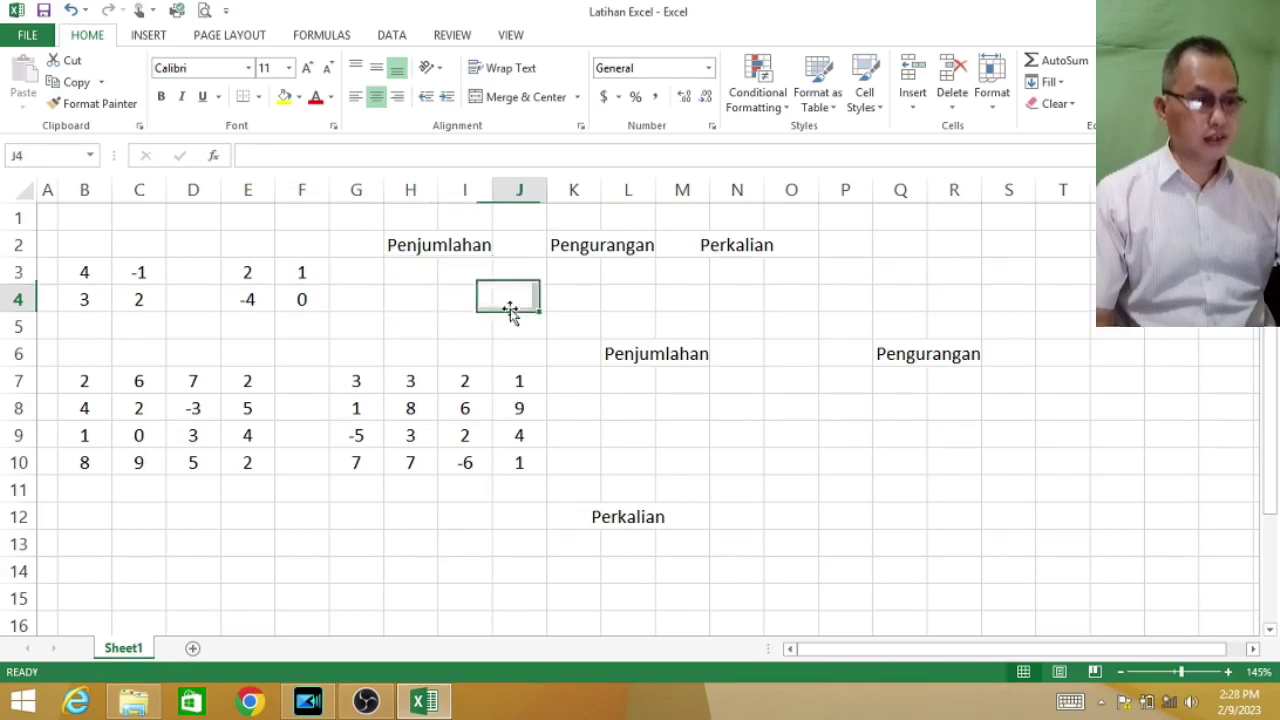
Step: Enter the formula =B3+E3 in cell H3 to add the first elements of the two 2×2 matrices
left_click(412, 271)
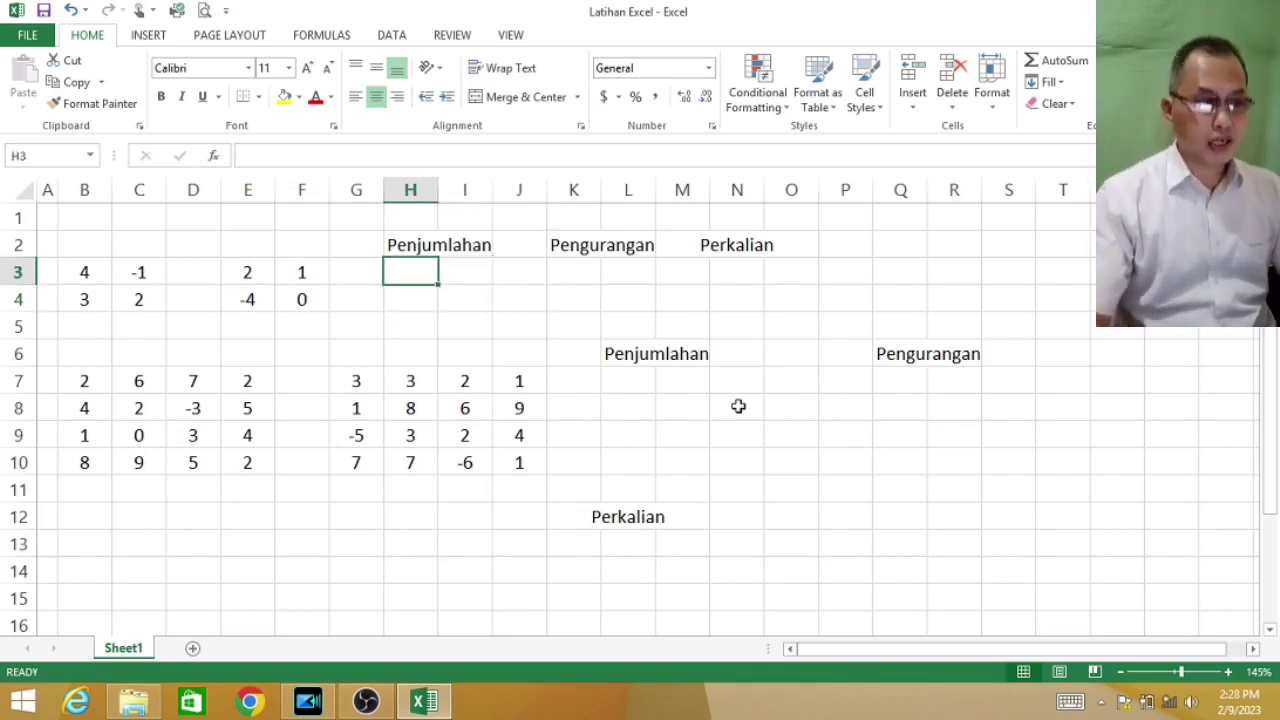
type("=")
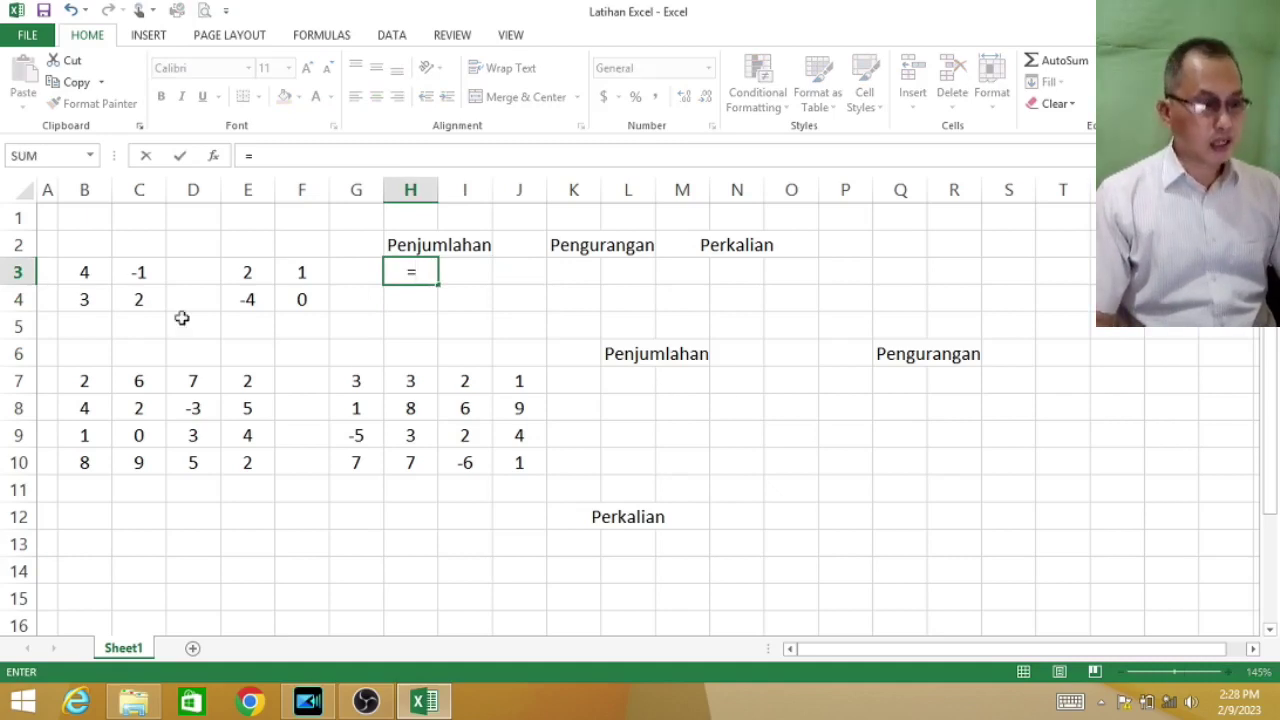
left_click(81, 272)
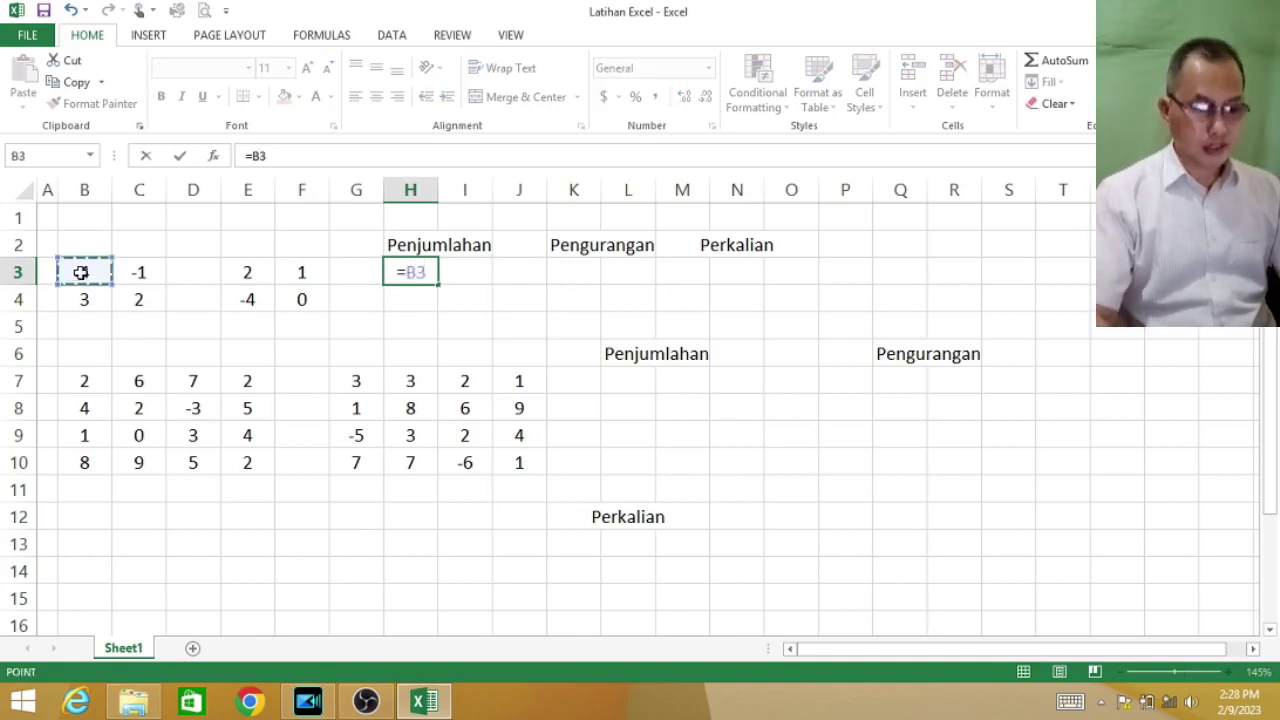
type("+")
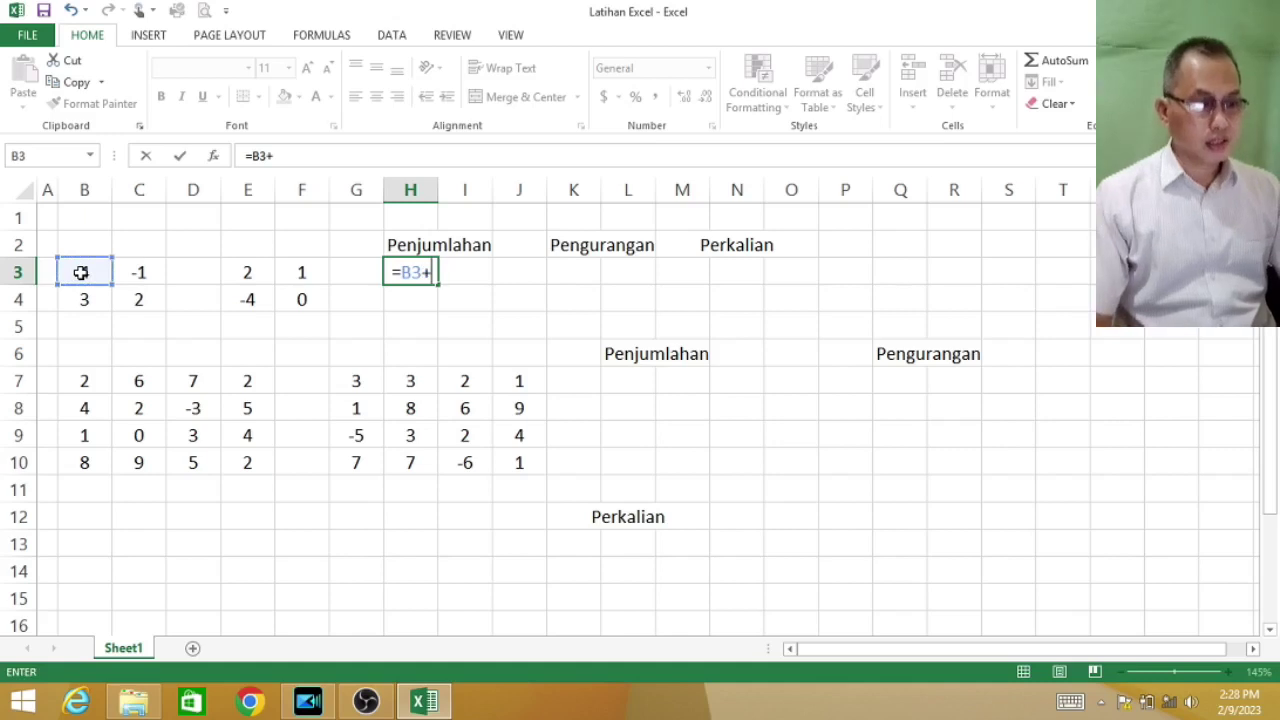
left_click(245, 272)
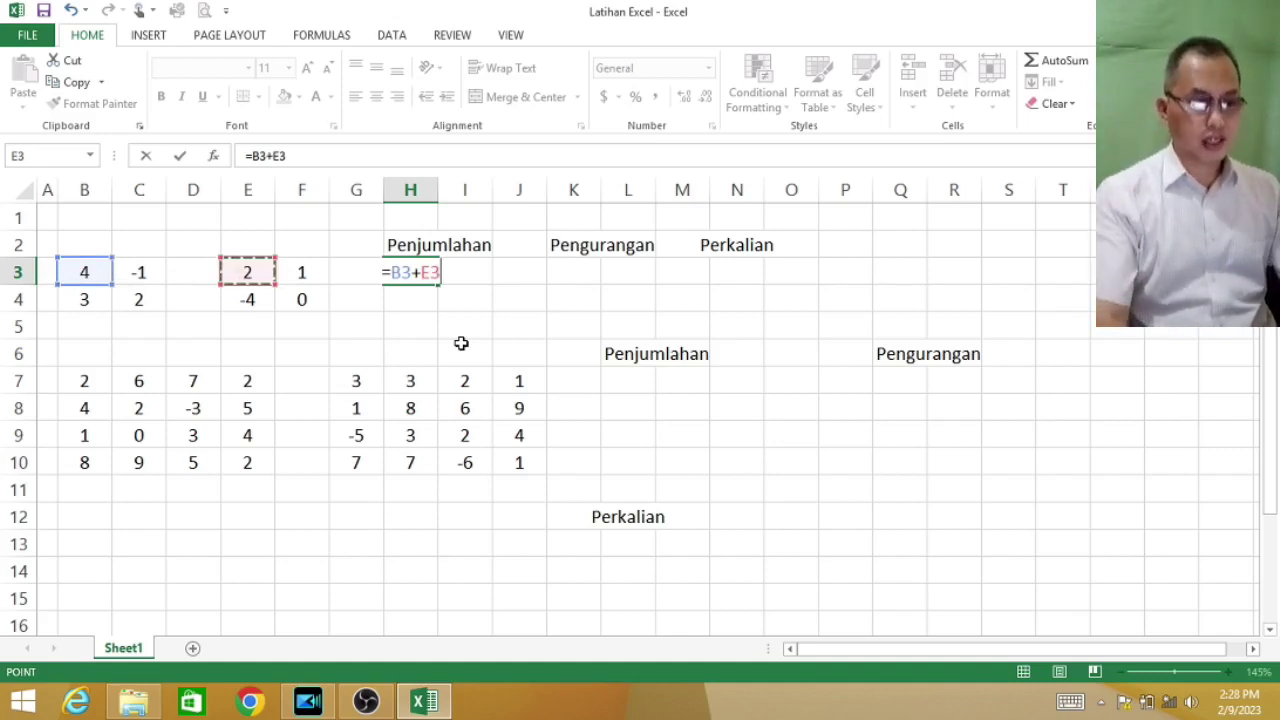
key("Return")
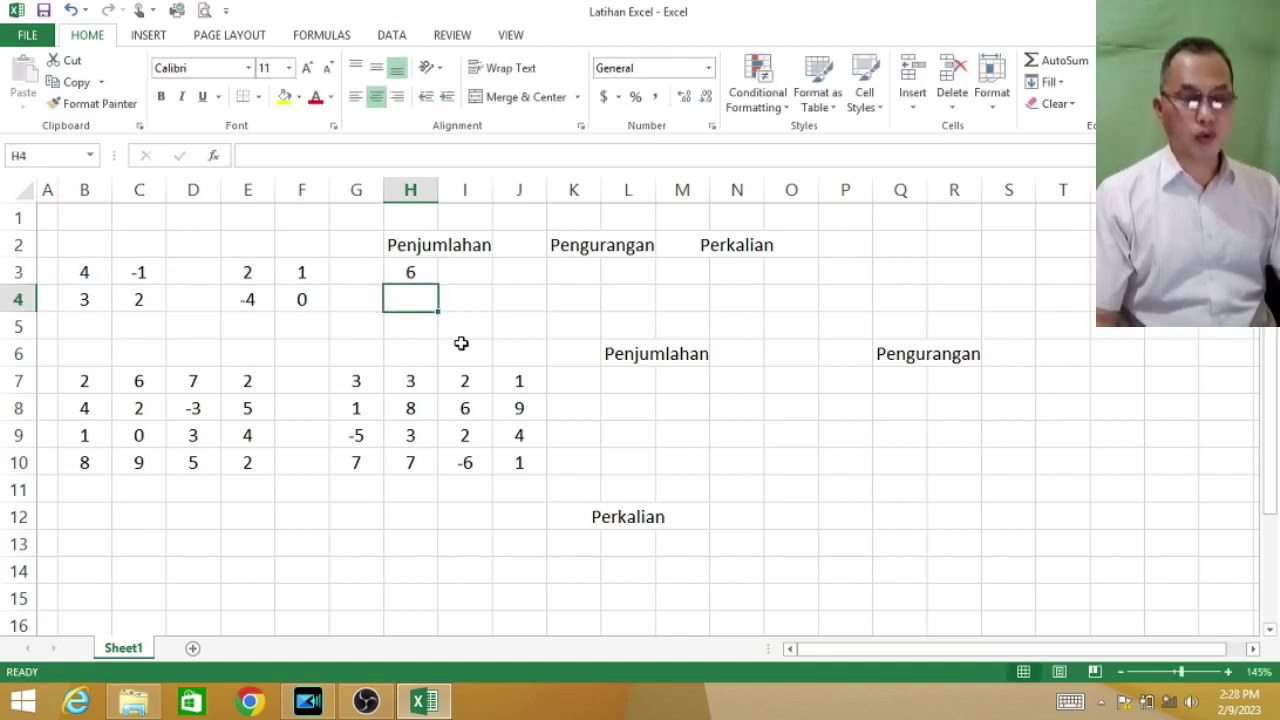
Step: Fill the addition formula from H3 across to I3 and down to row 4, covering H3:I4
left_click(416, 277)
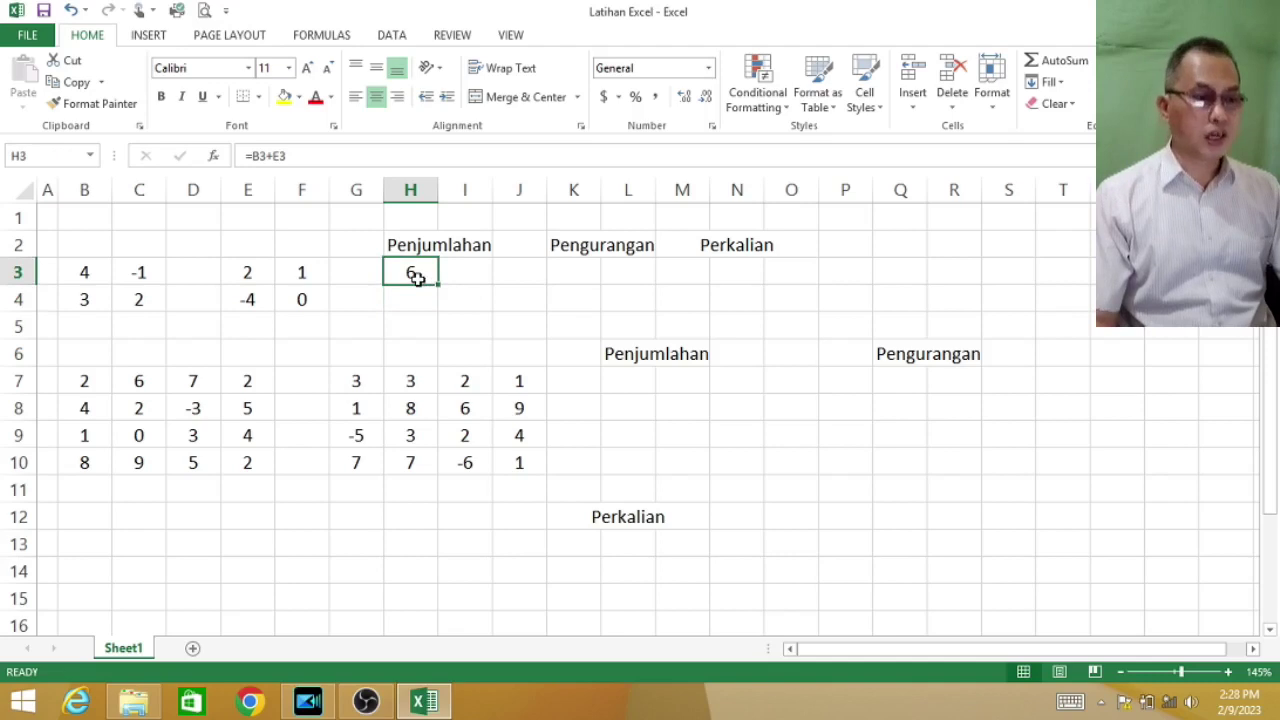
left_click_drag(438, 284, 482, 284)
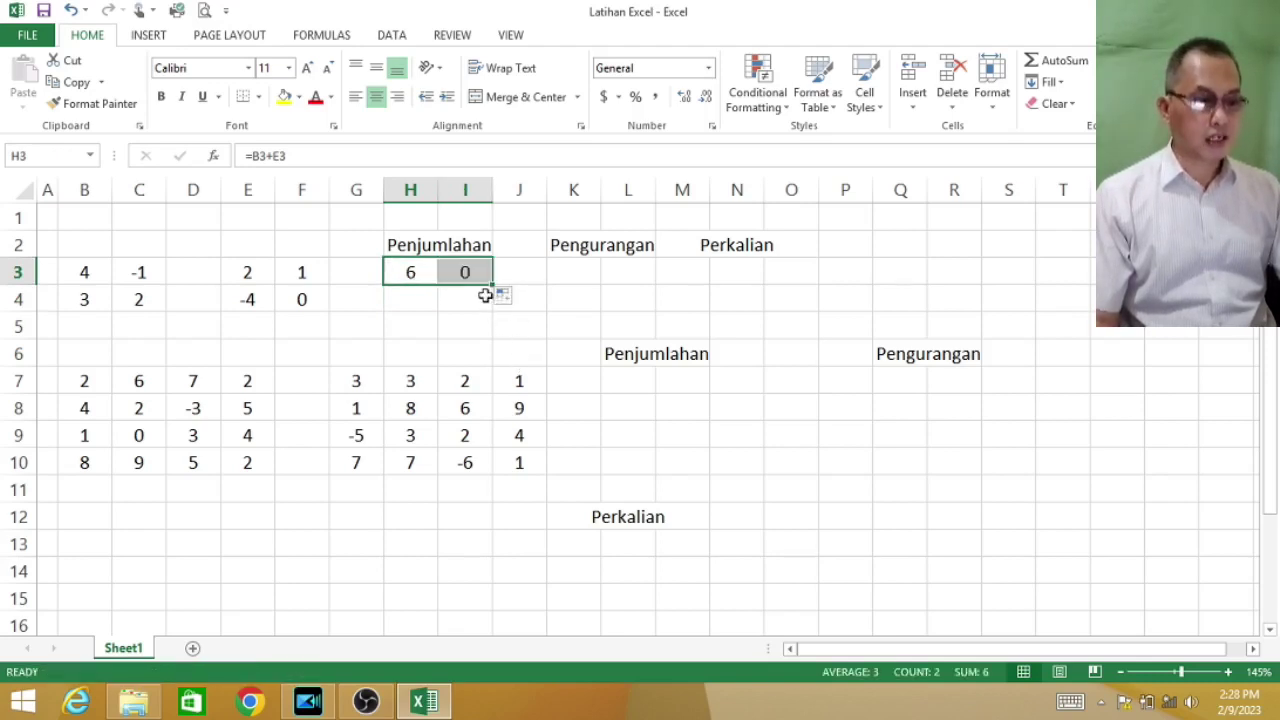
left_click_drag(492, 287, 498, 306)
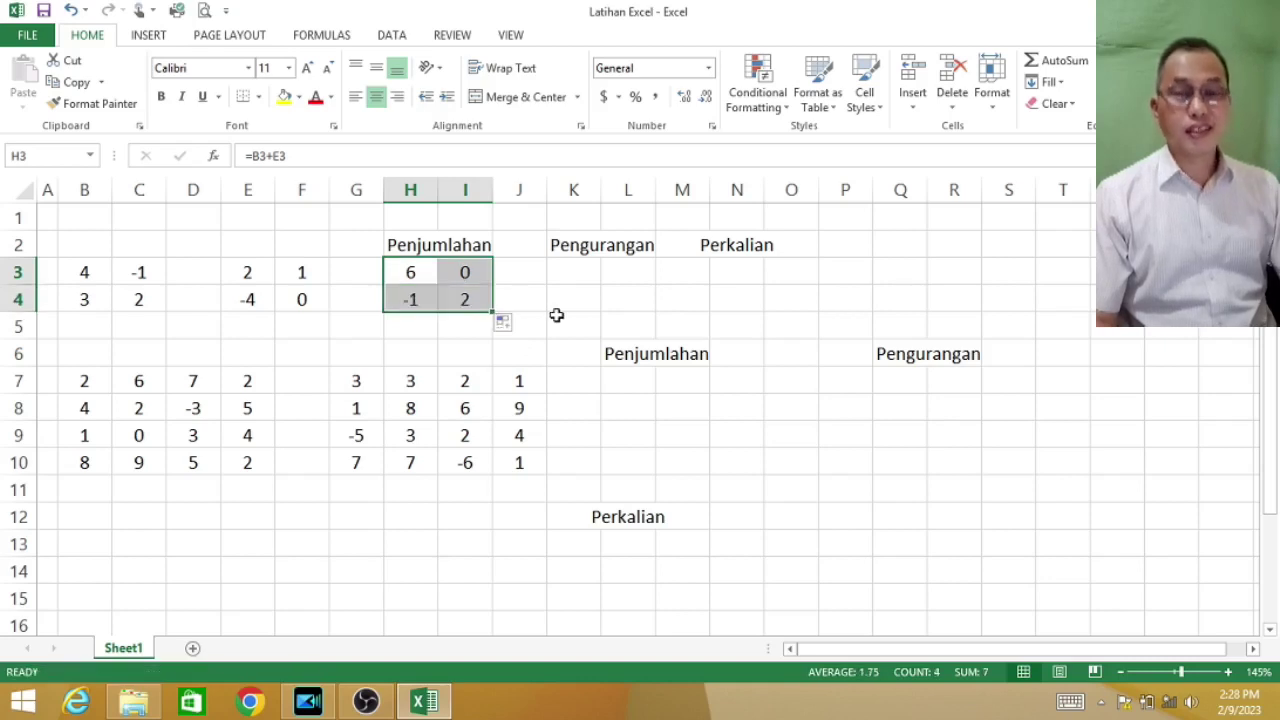
left_click(403, 324)
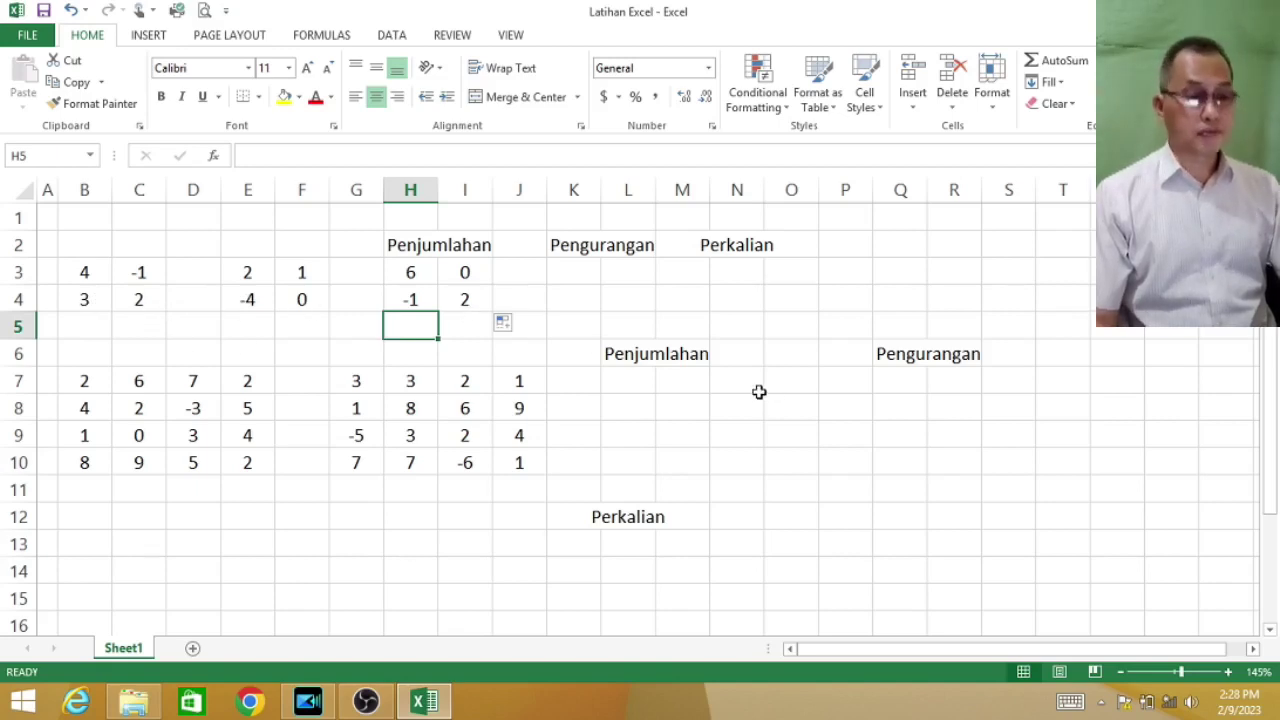
Step: Enter the formula =B3-E3 in cell K3 under Pengurangan to subtract the first matrix elements
left_click(568, 281)
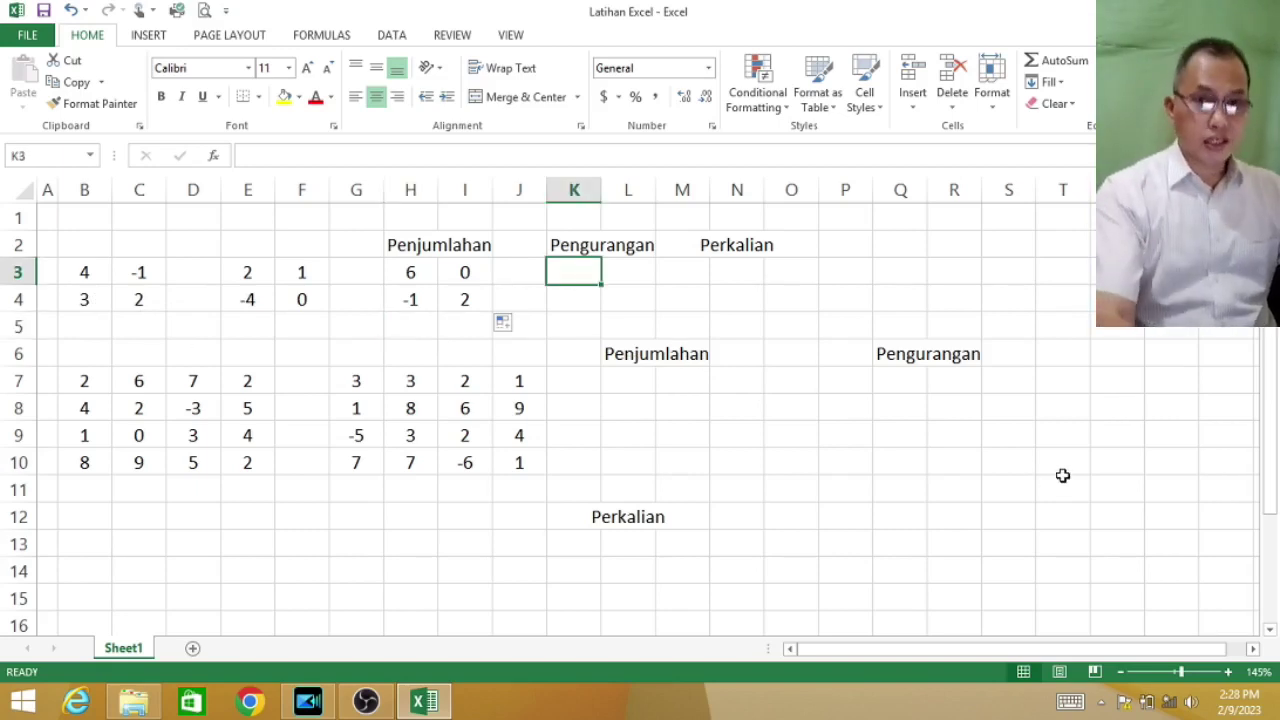
type("=")
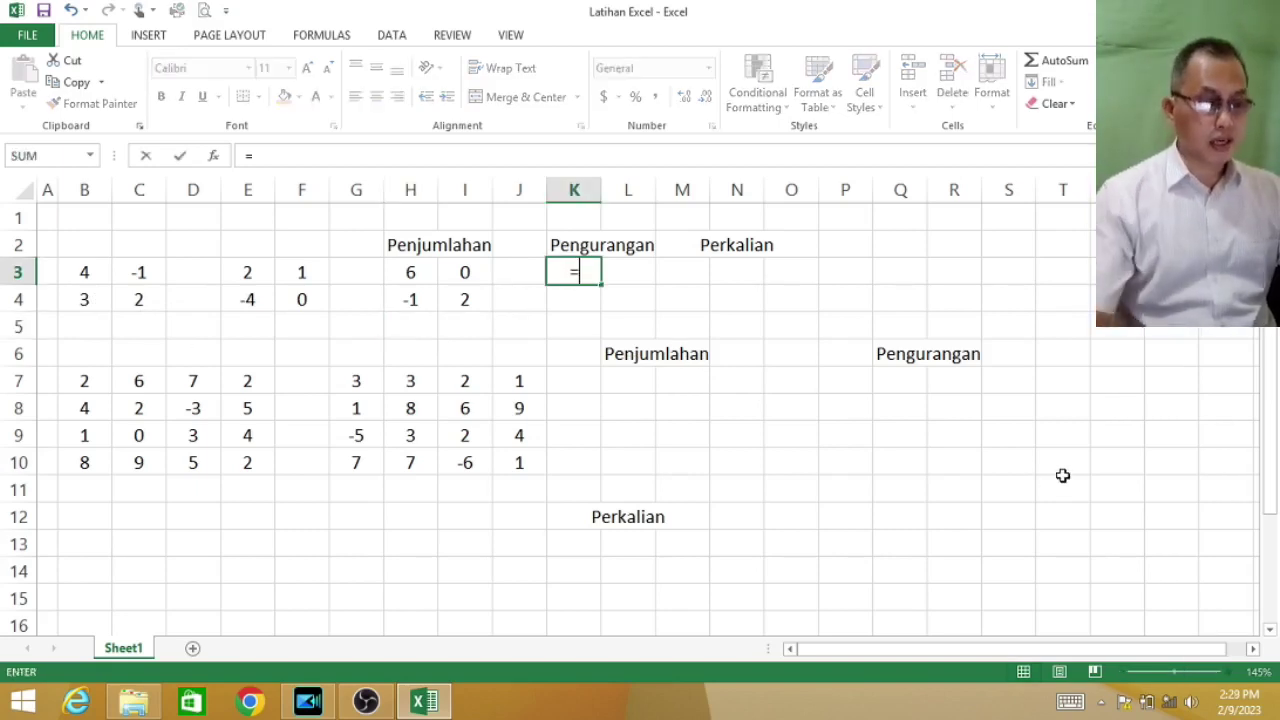
left_click(86, 274)
type("-")
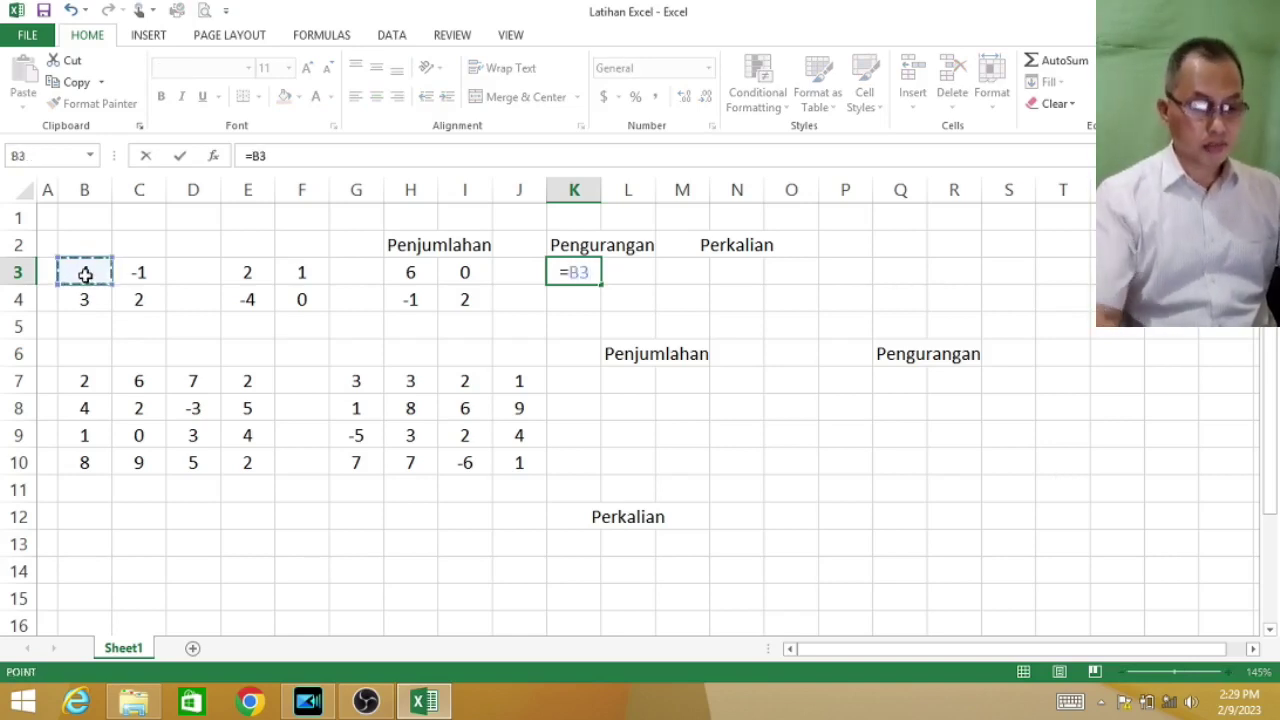
left_click(238, 276)
key("Return")
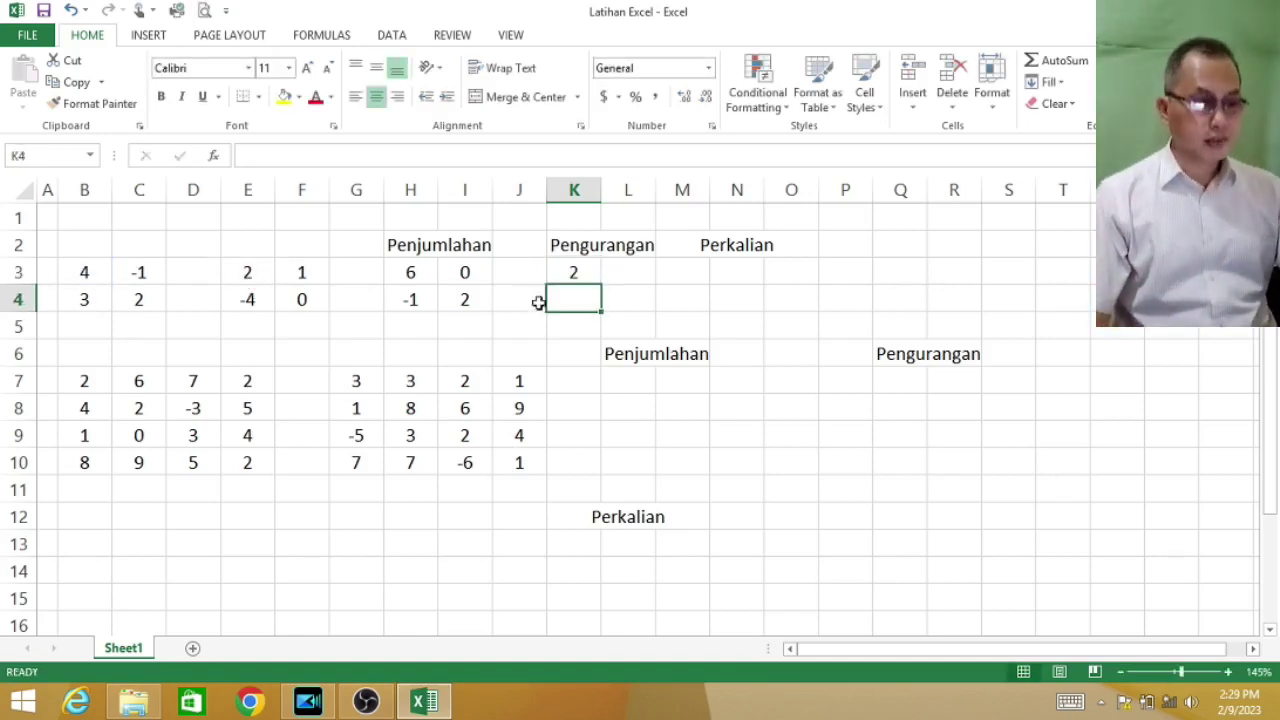
Step: Fill the subtraction formula from K3 across the range K3:L4 and check the formulas in the filled cells
left_click(570, 270)
left_click_drag(597, 283, 700, 318)
left_click(697, 277)
left_click(640, 270)
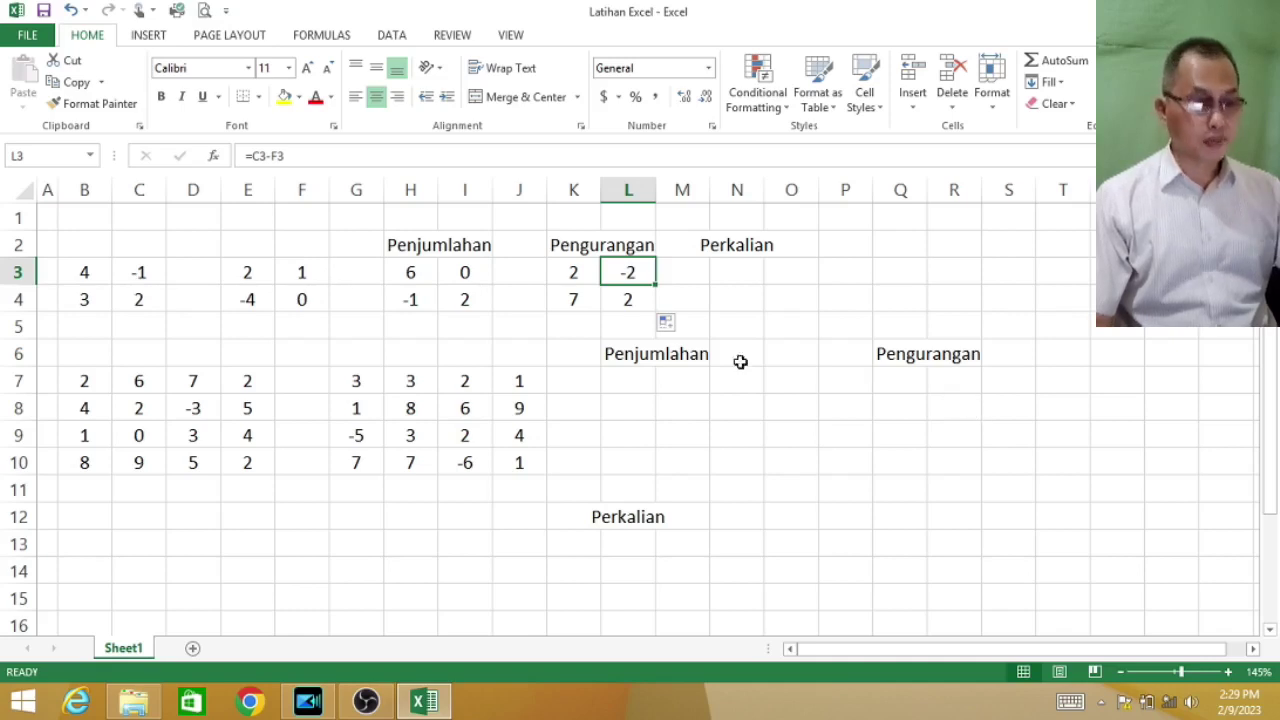
left_click(608, 295)
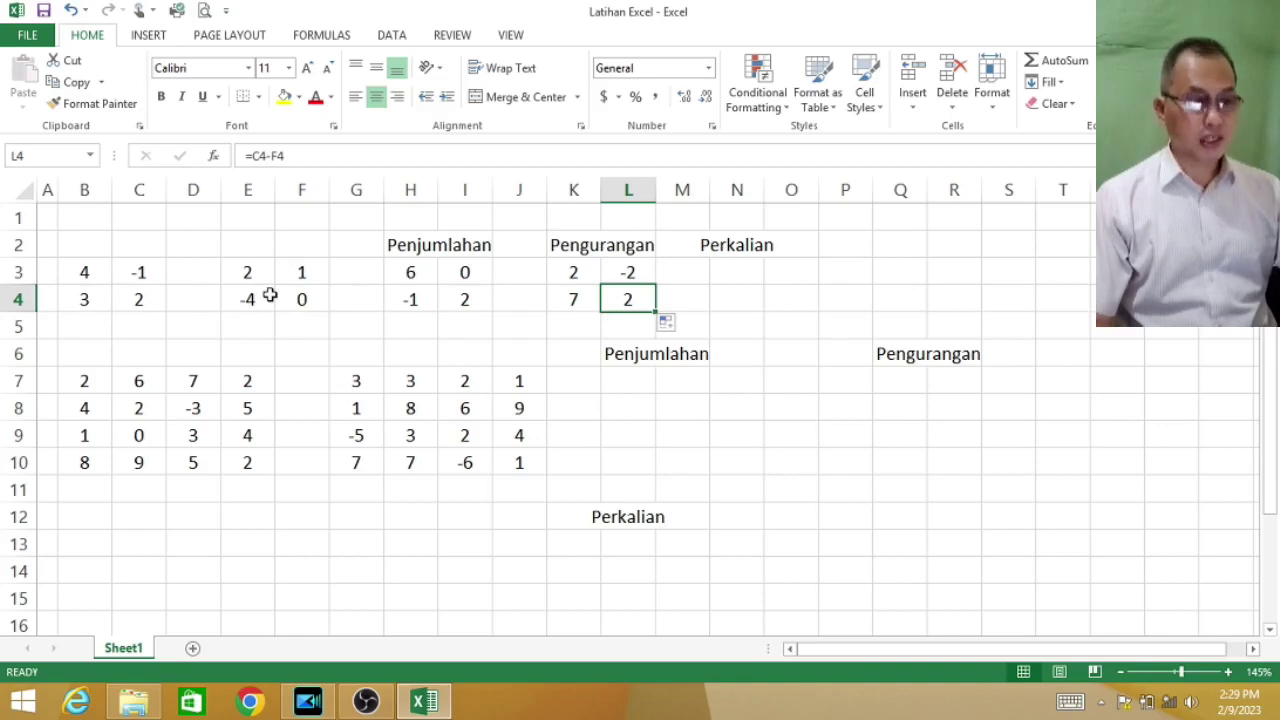
left_click(620, 270)
left_click(569, 269)
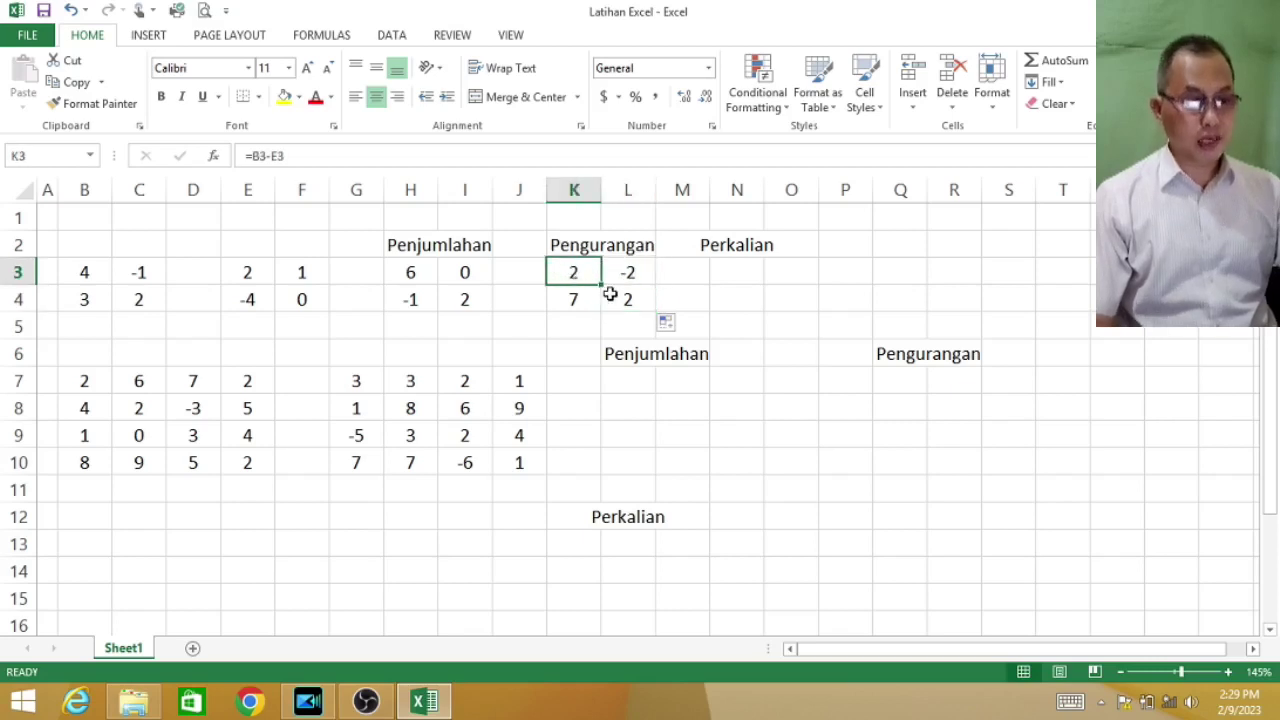
left_click(610, 294)
Step: Enter the matrix product formula =(B3*E3)+(C3*E4) in cell N3 under Perkalian
left_click(734, 275)
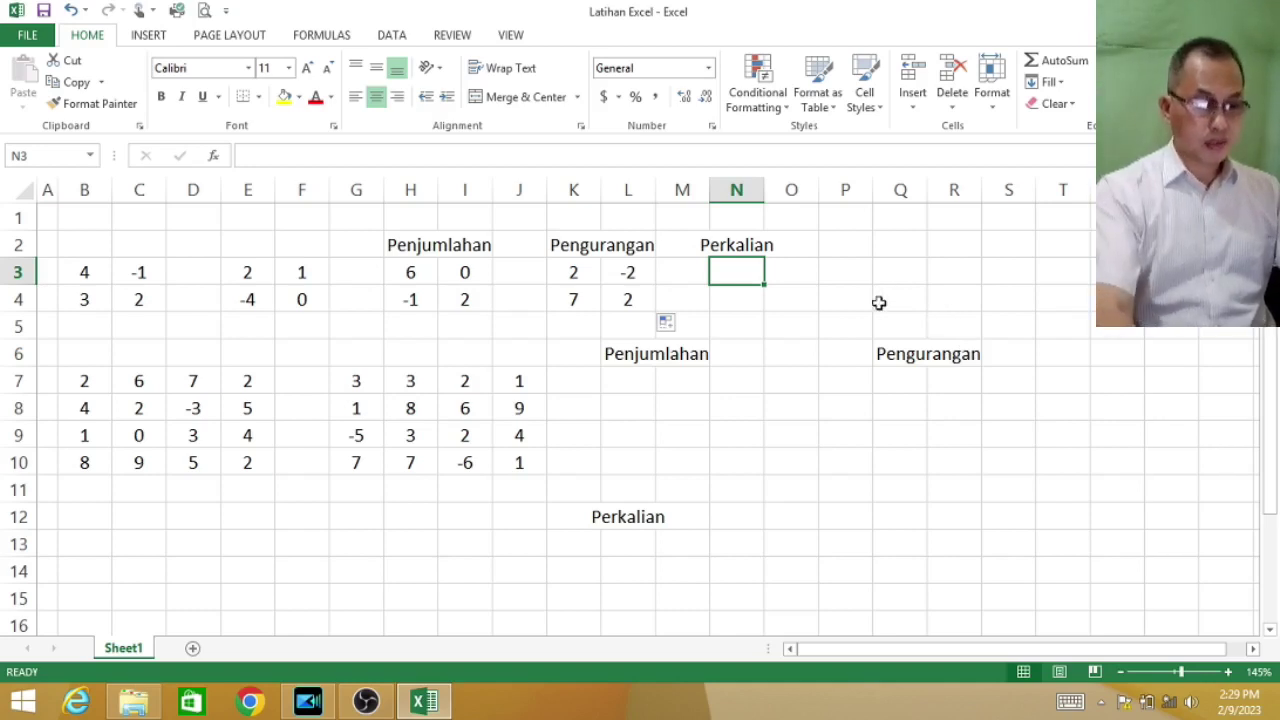
type("=")
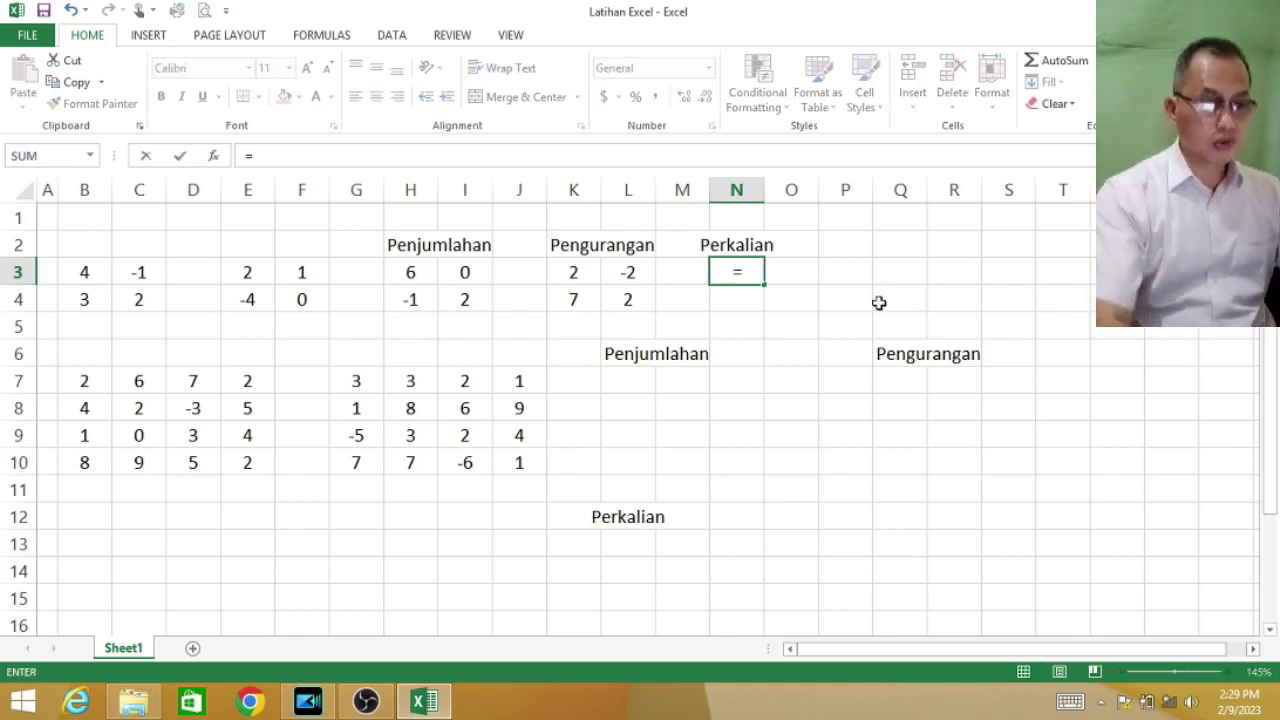
type("(")
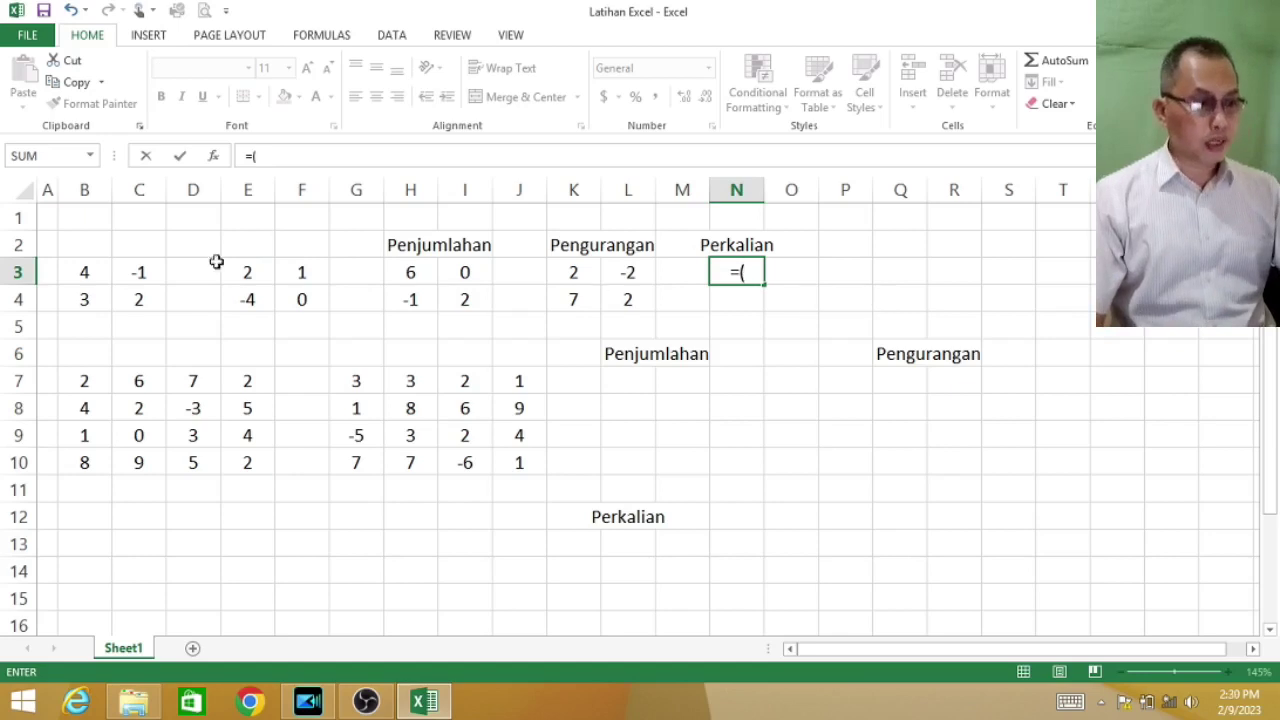
left_click(82, 272)
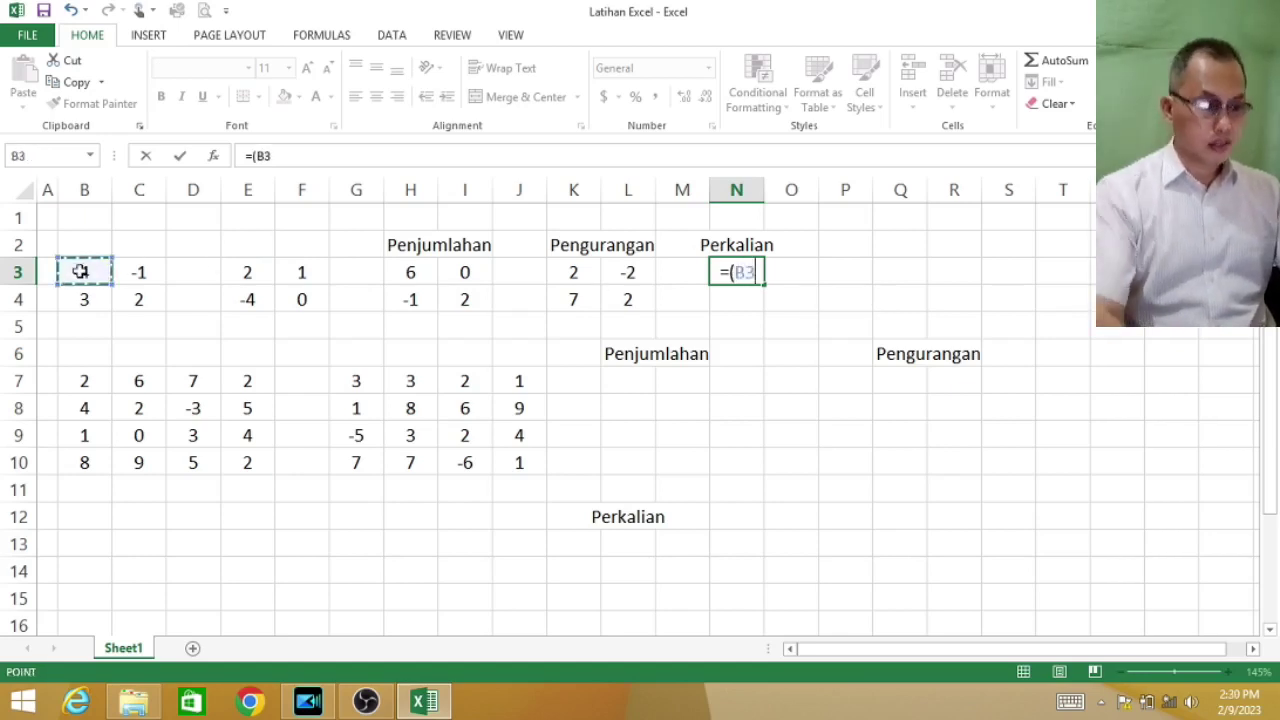
type("*")
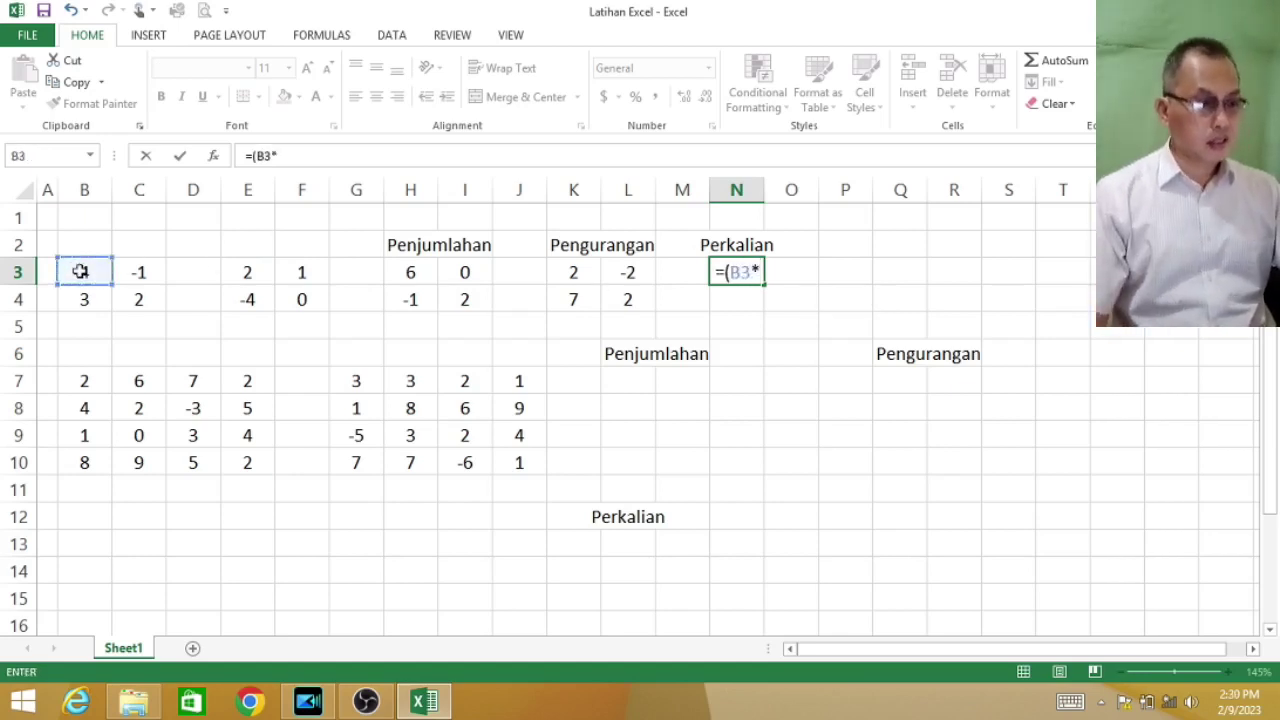
left_click(250, 275)
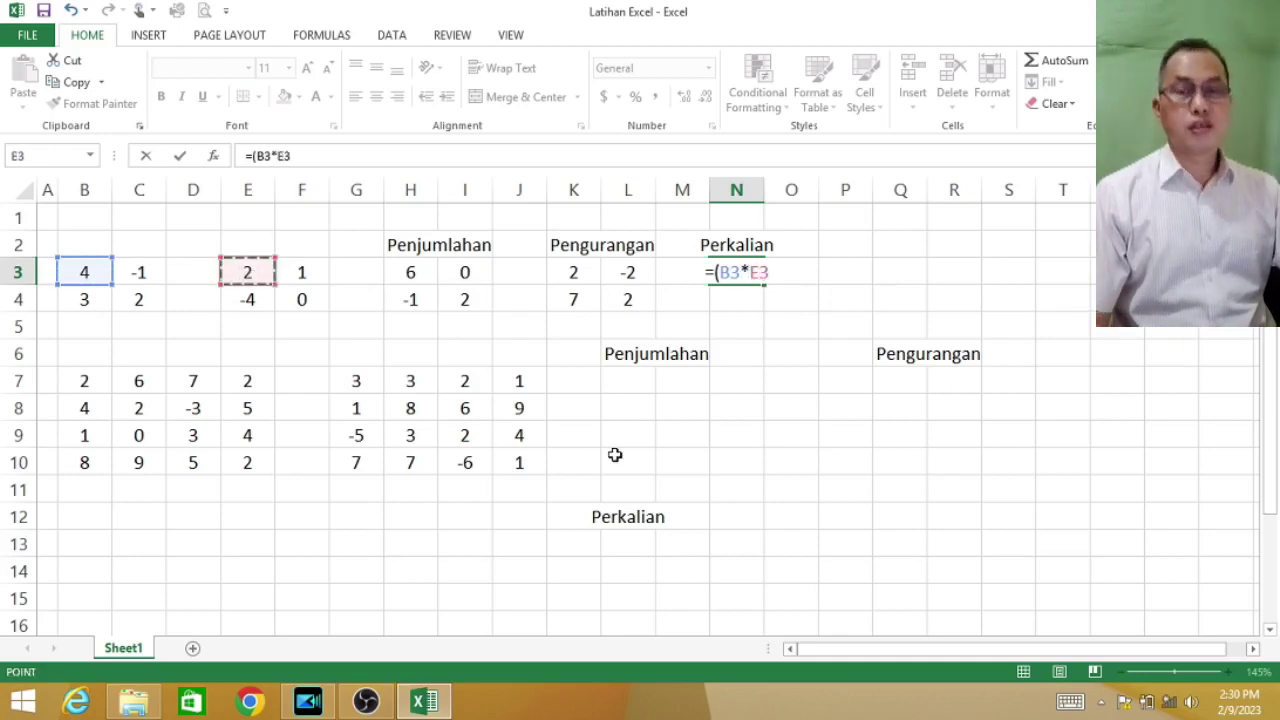
type(")+(")
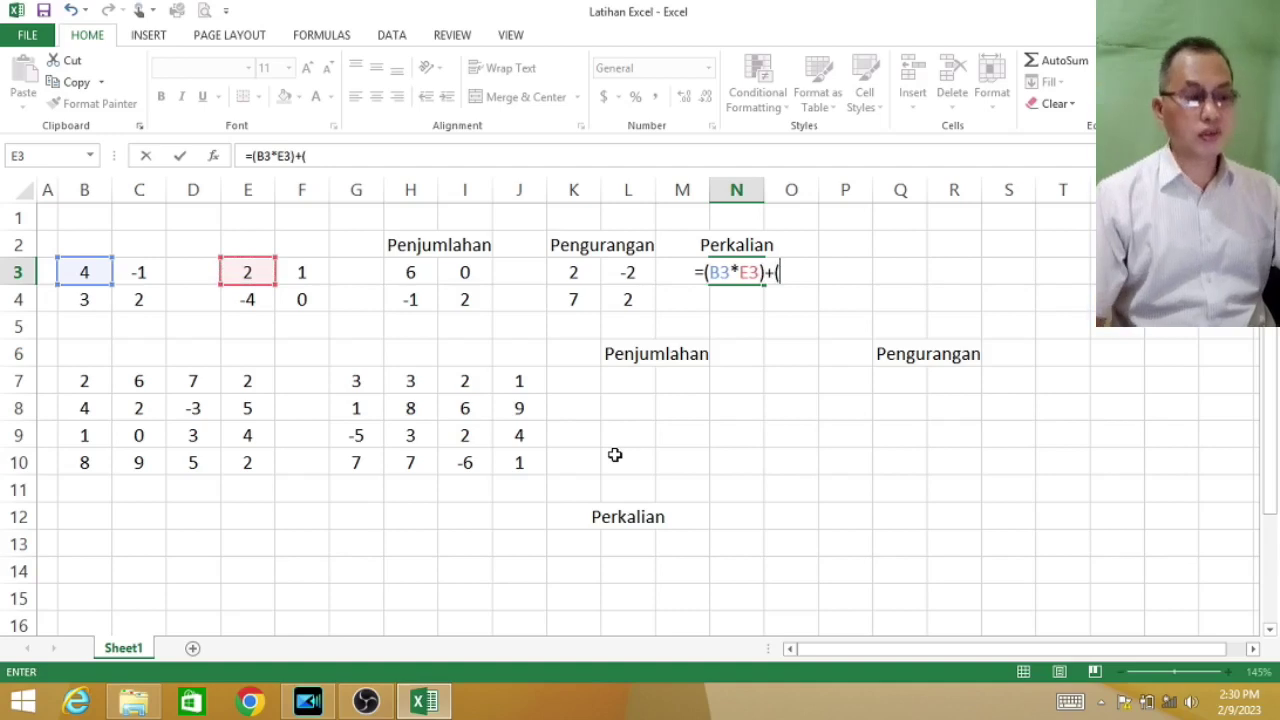
left_click(138, 273)
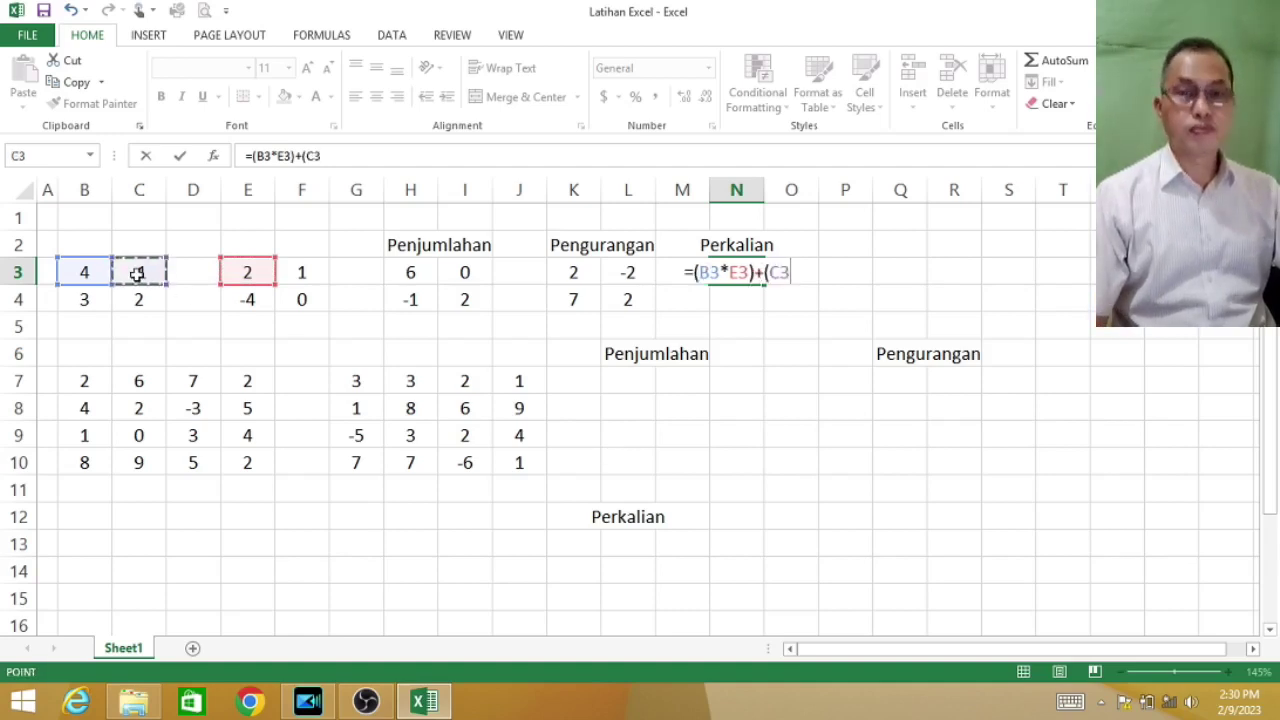
type("*")
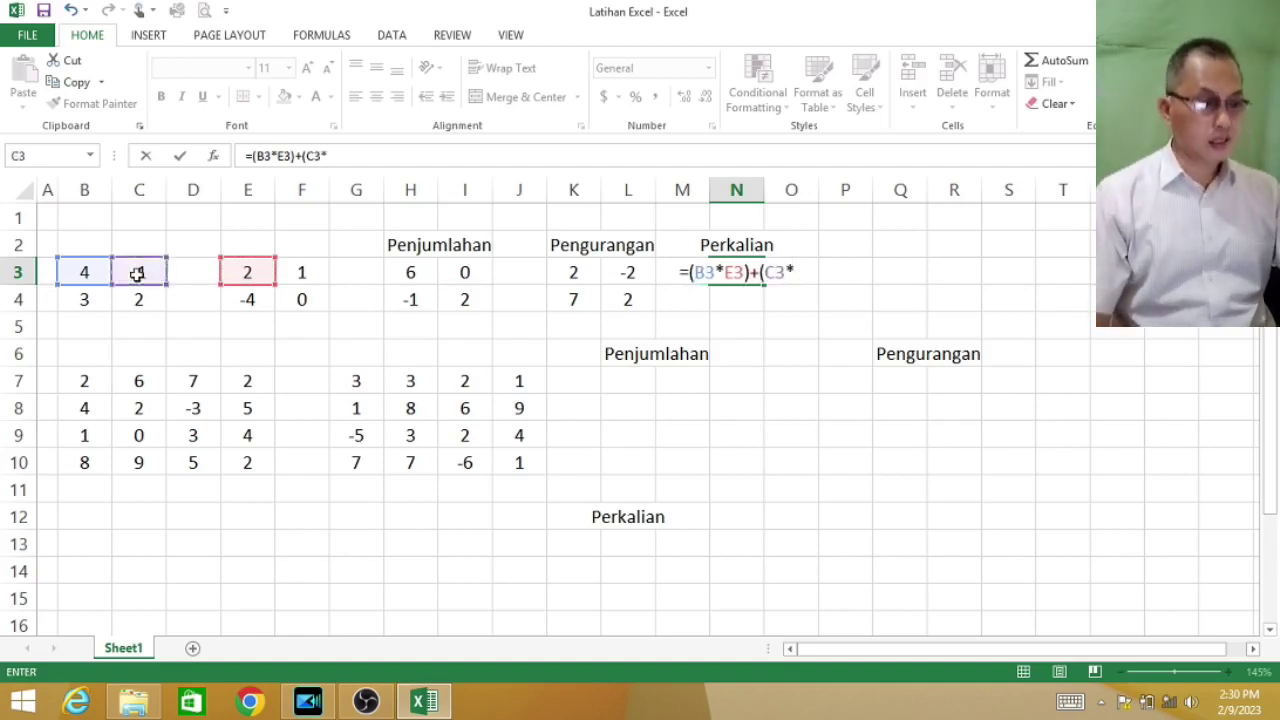
left_click(248, 298)
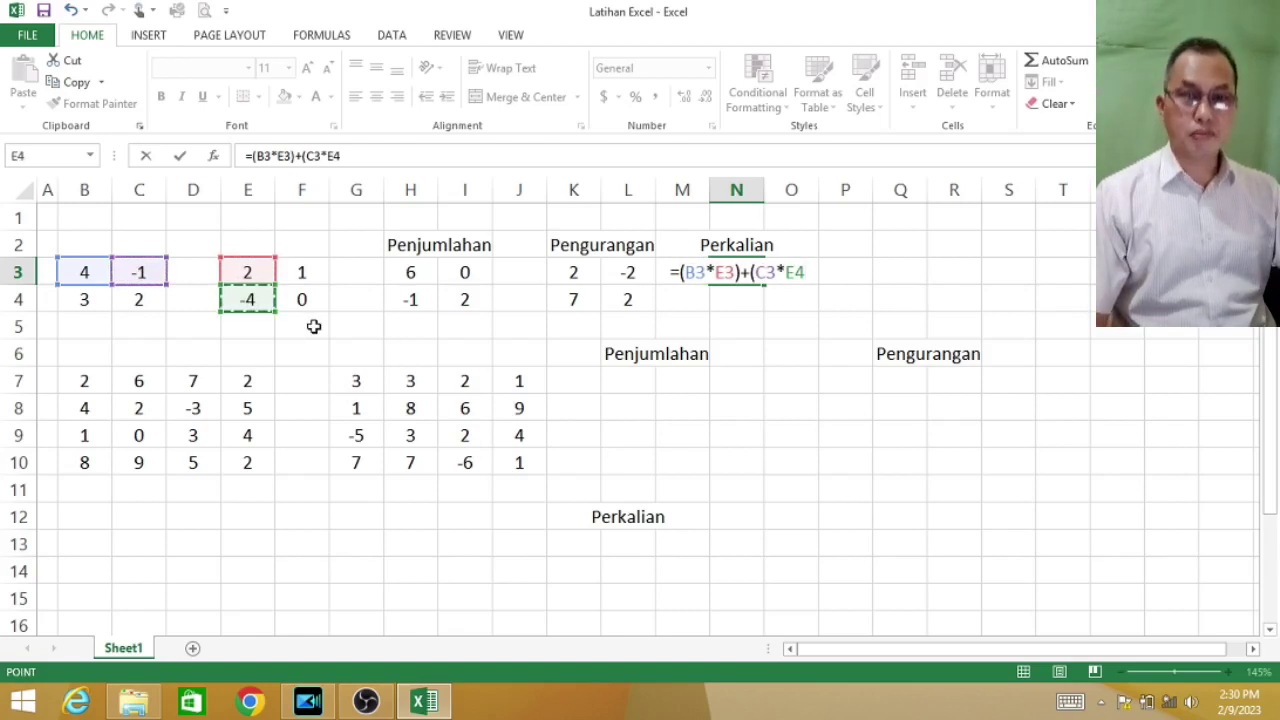
type(")")
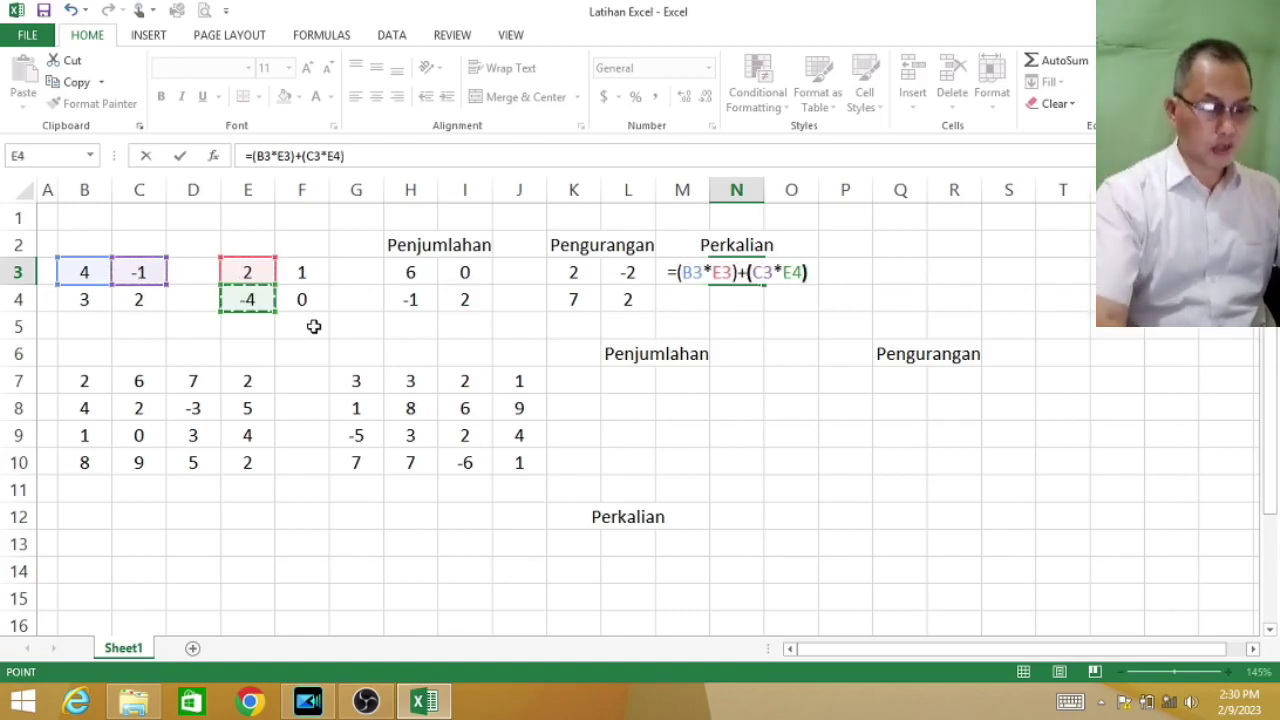
key("Return")
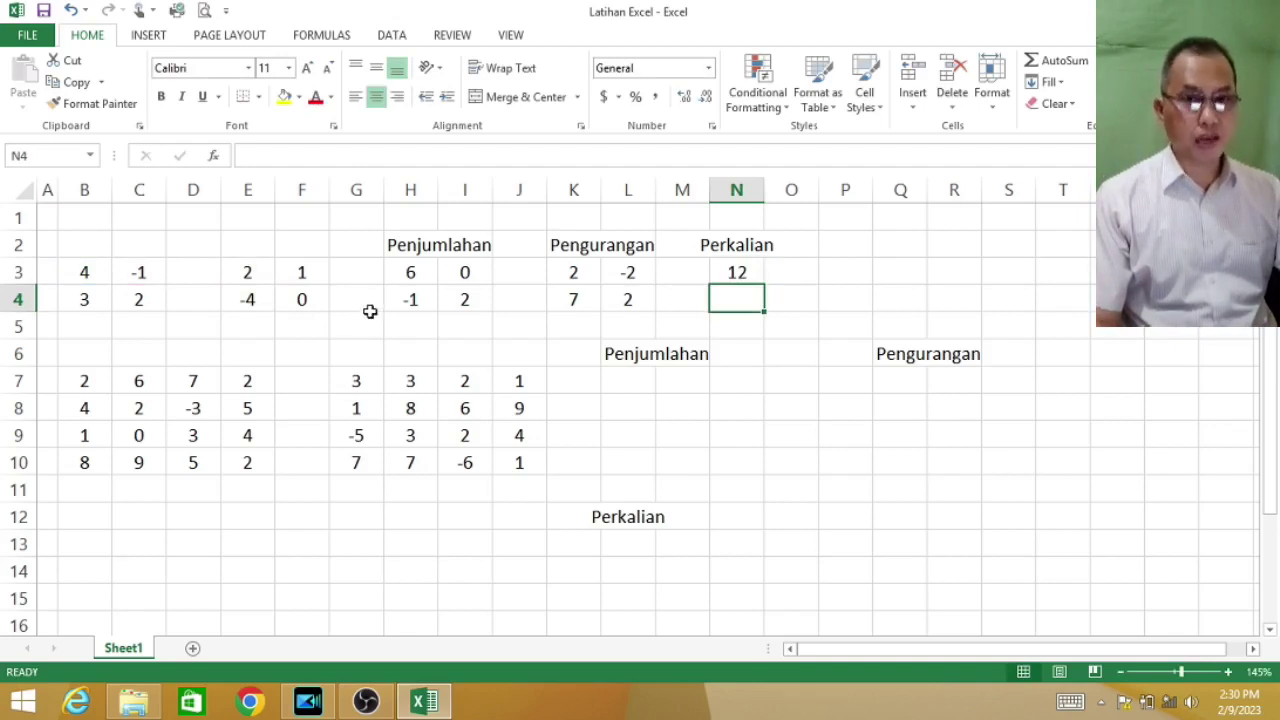
left_click(791, 281)
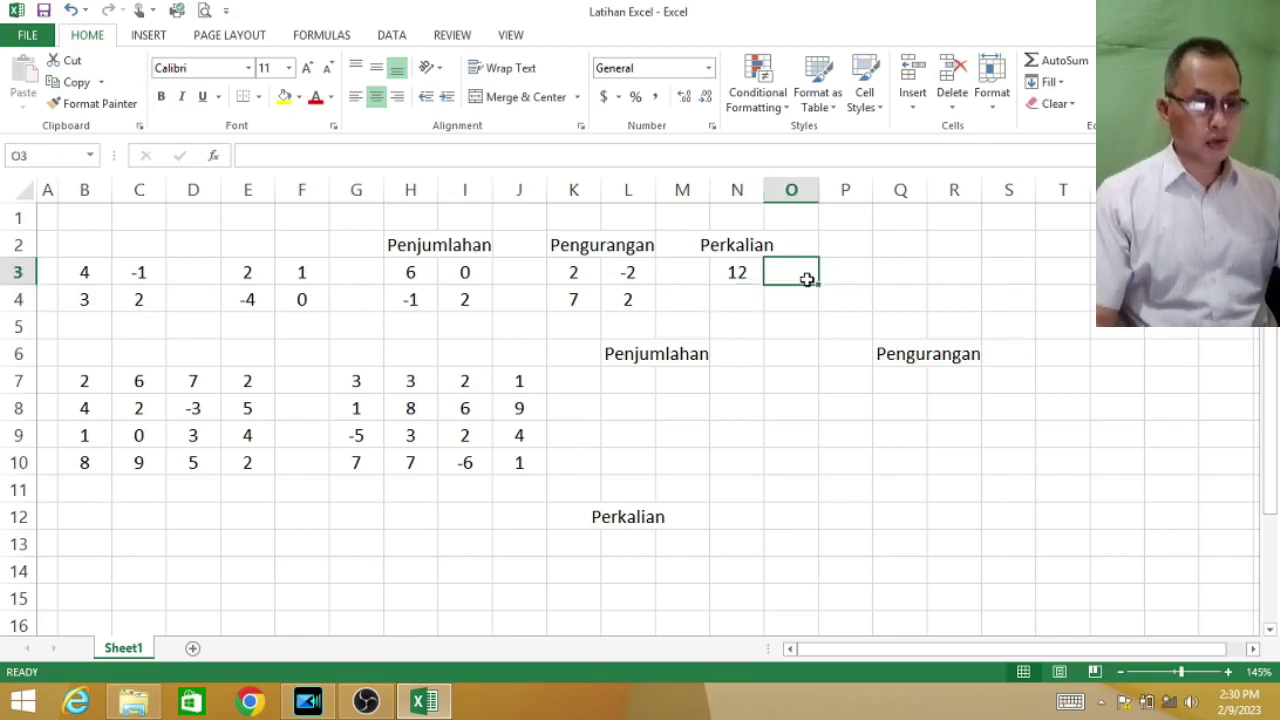
type("=(")
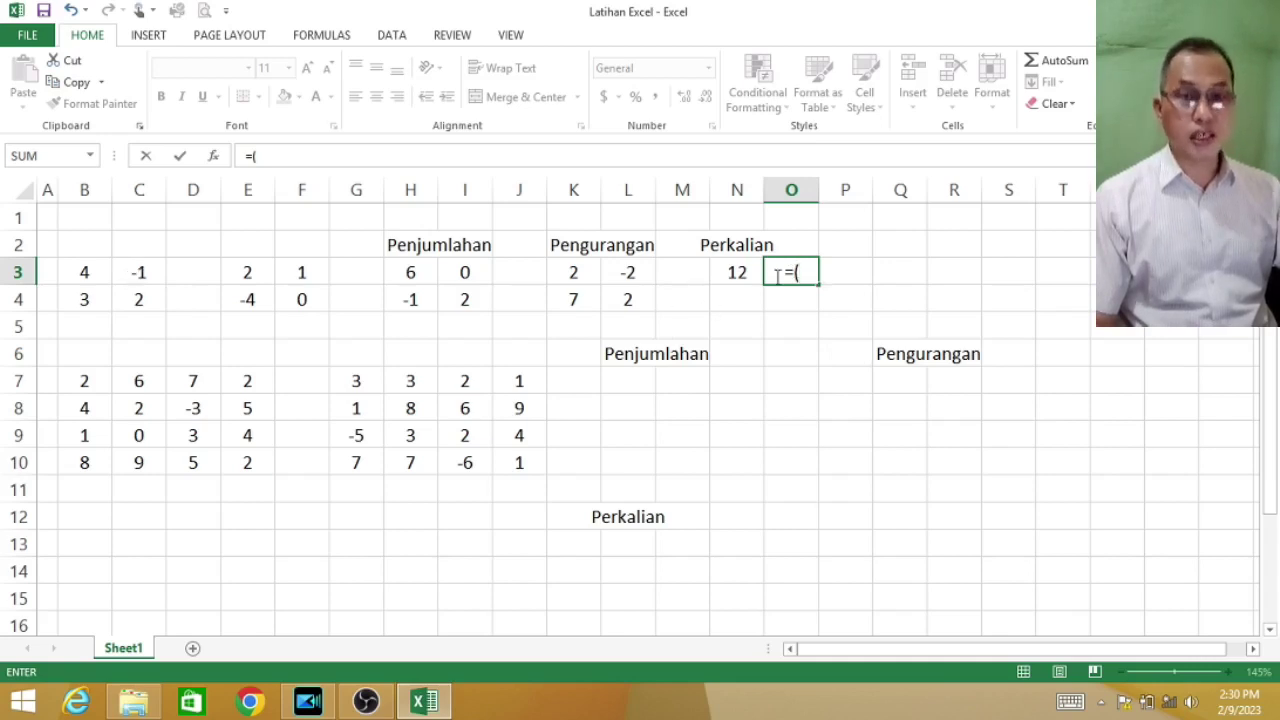
left_click(141, 272)
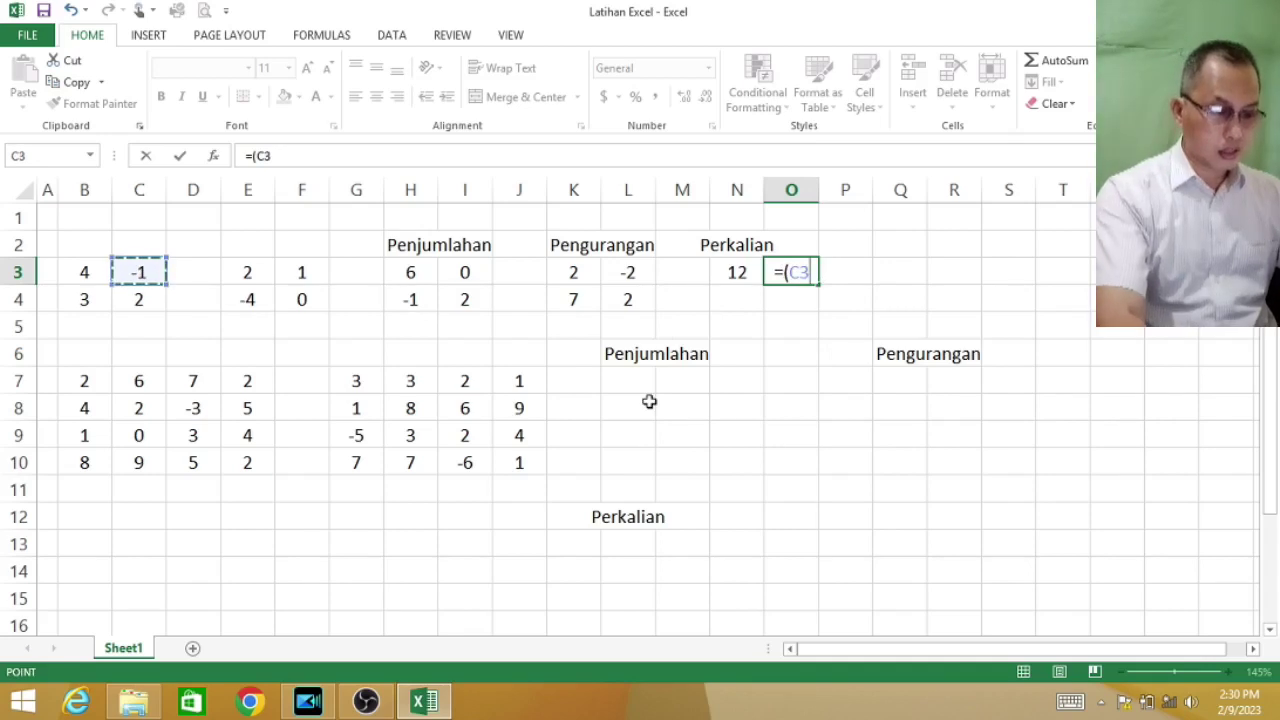
type("*")
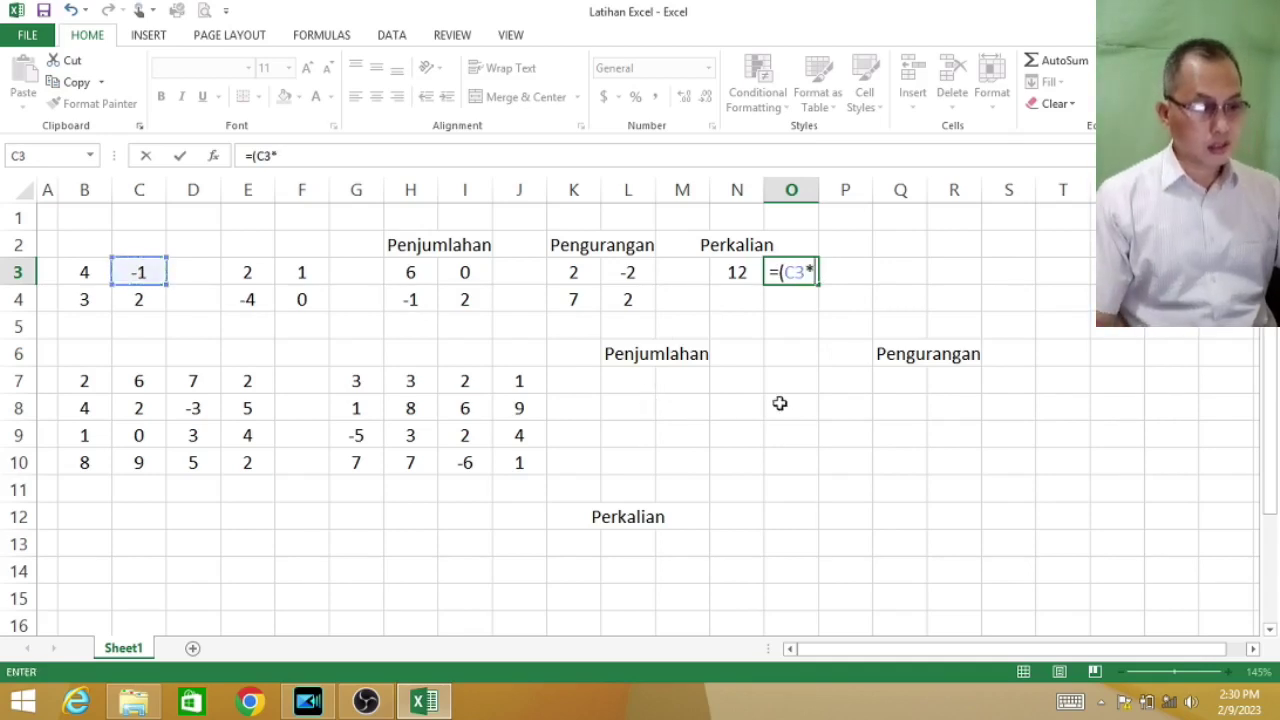
left_click(300, 272)
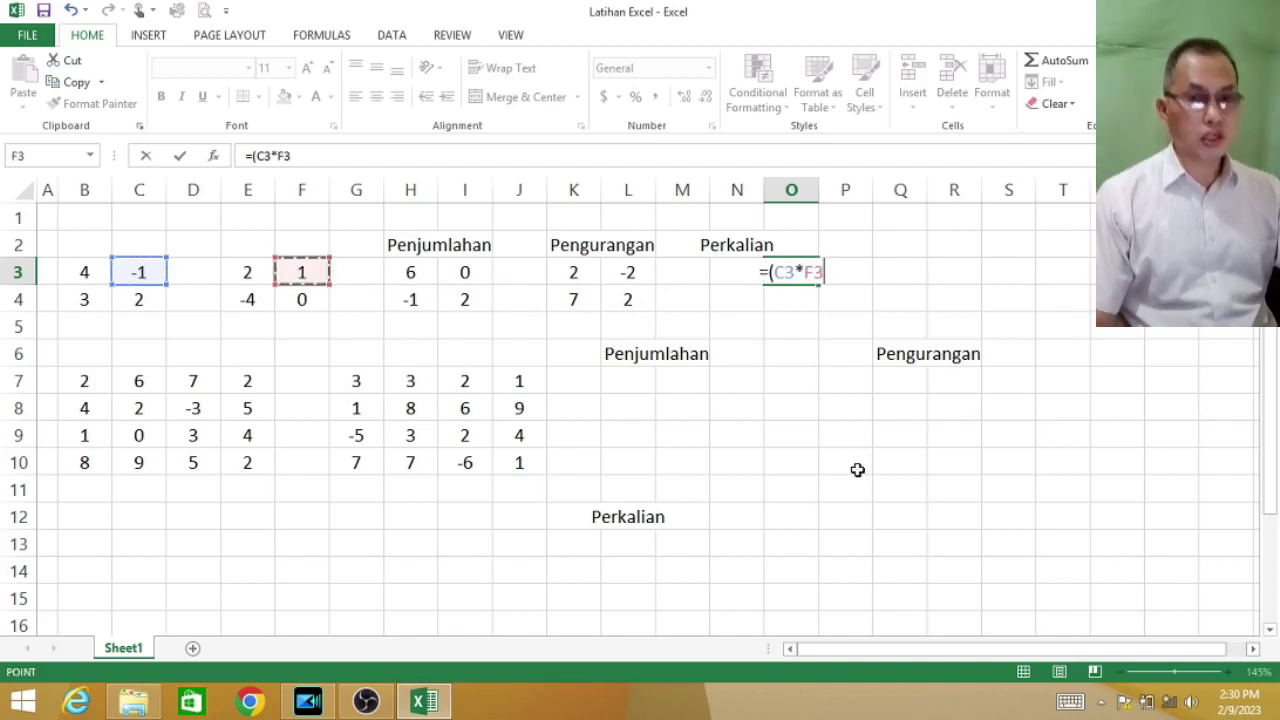
type(")+")
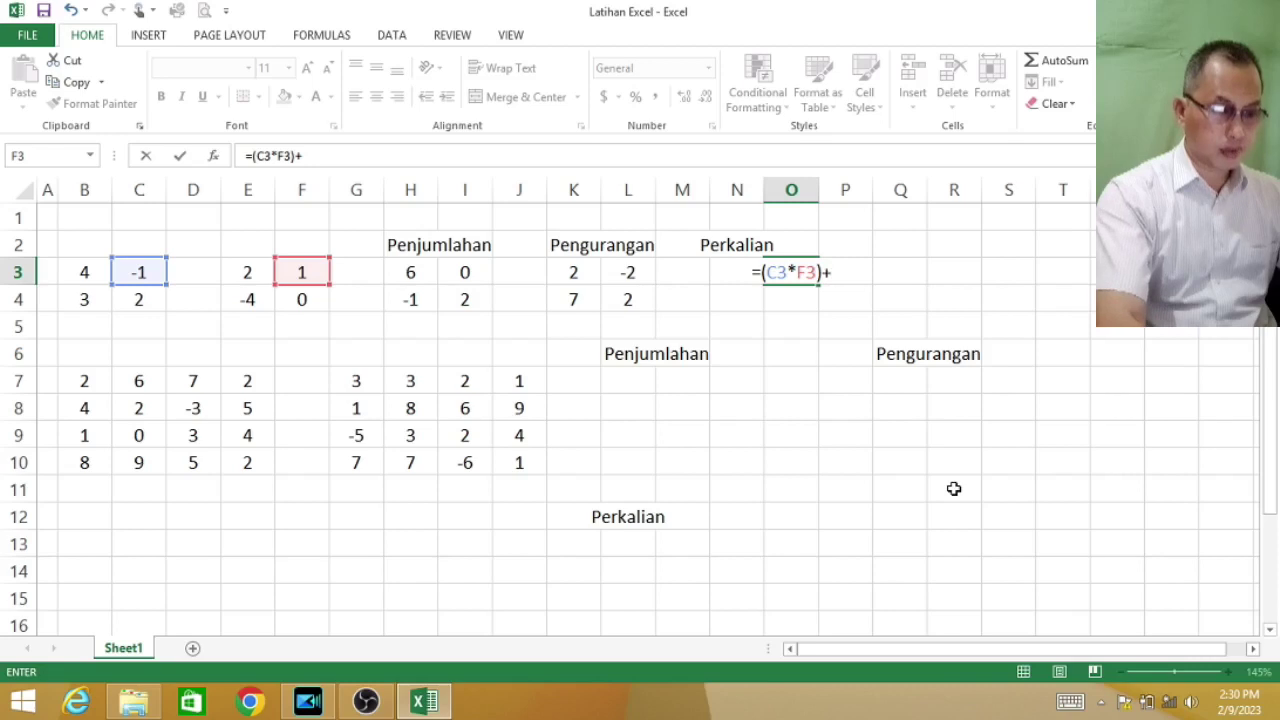
type("(")
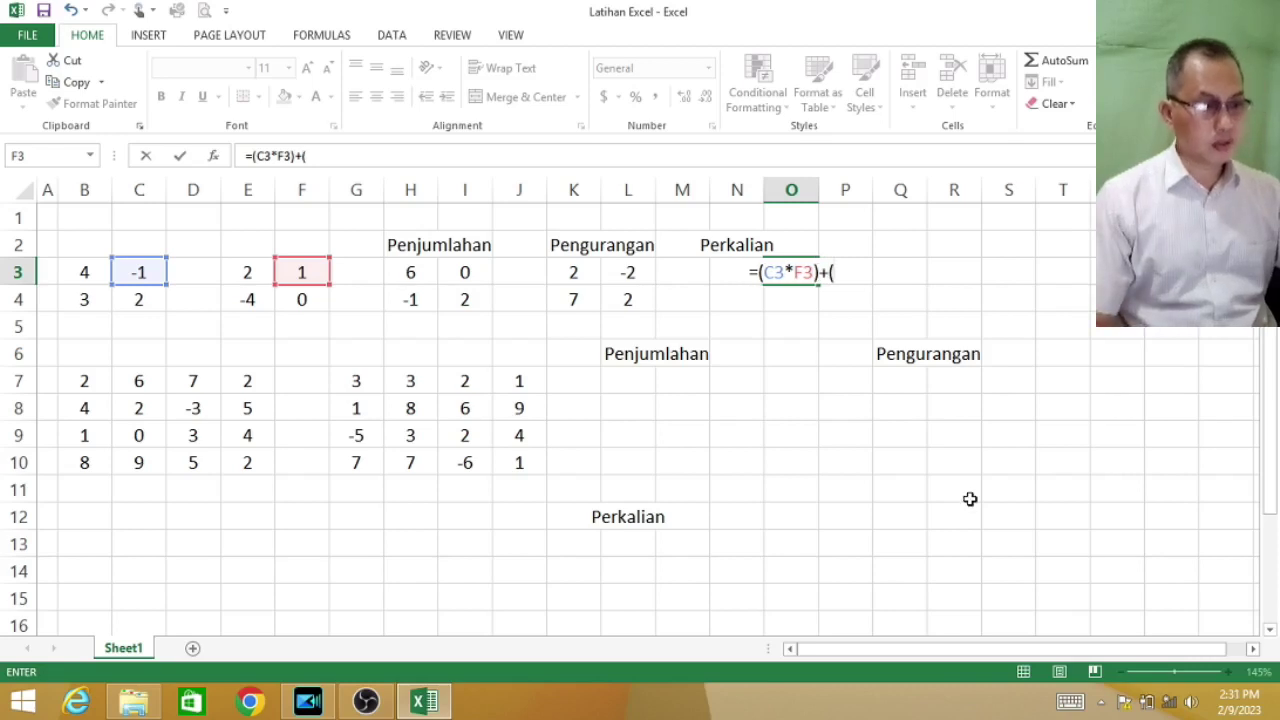
key("Escape")
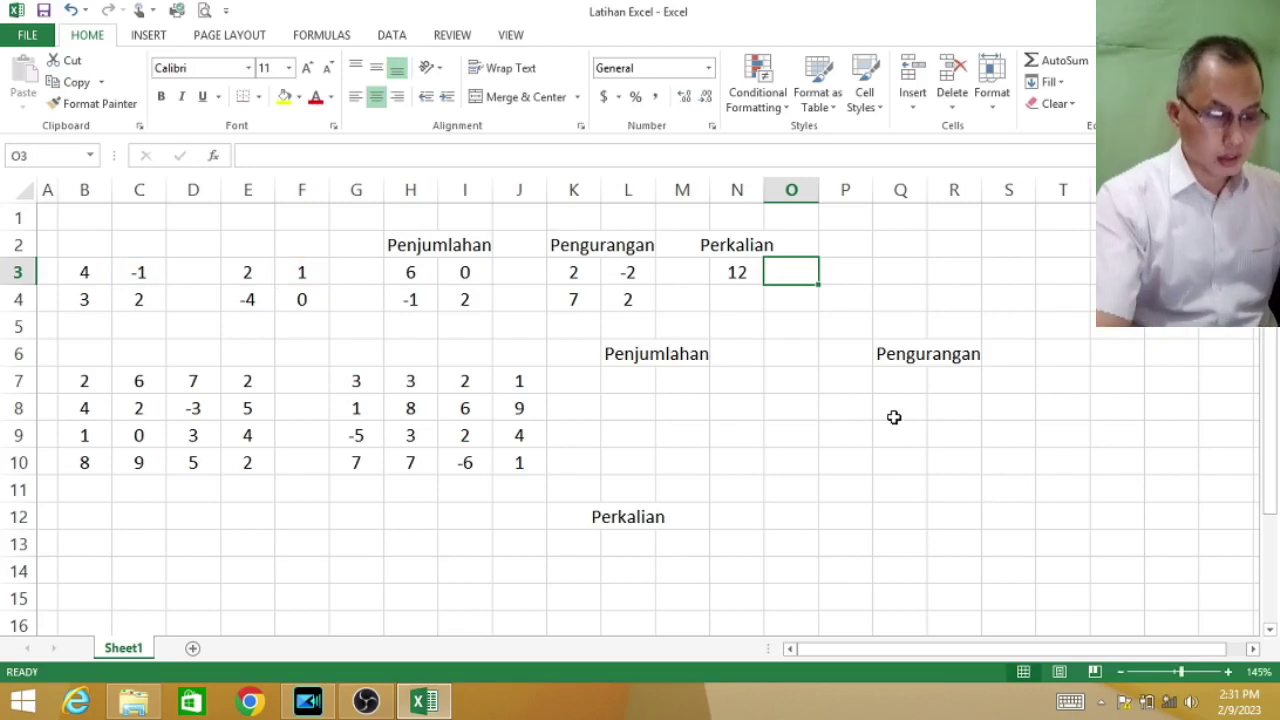
Step: Enter the matrix product formula =(B3*F3)+(C3*F4) in cell O3 under Perkalian
type("=(")
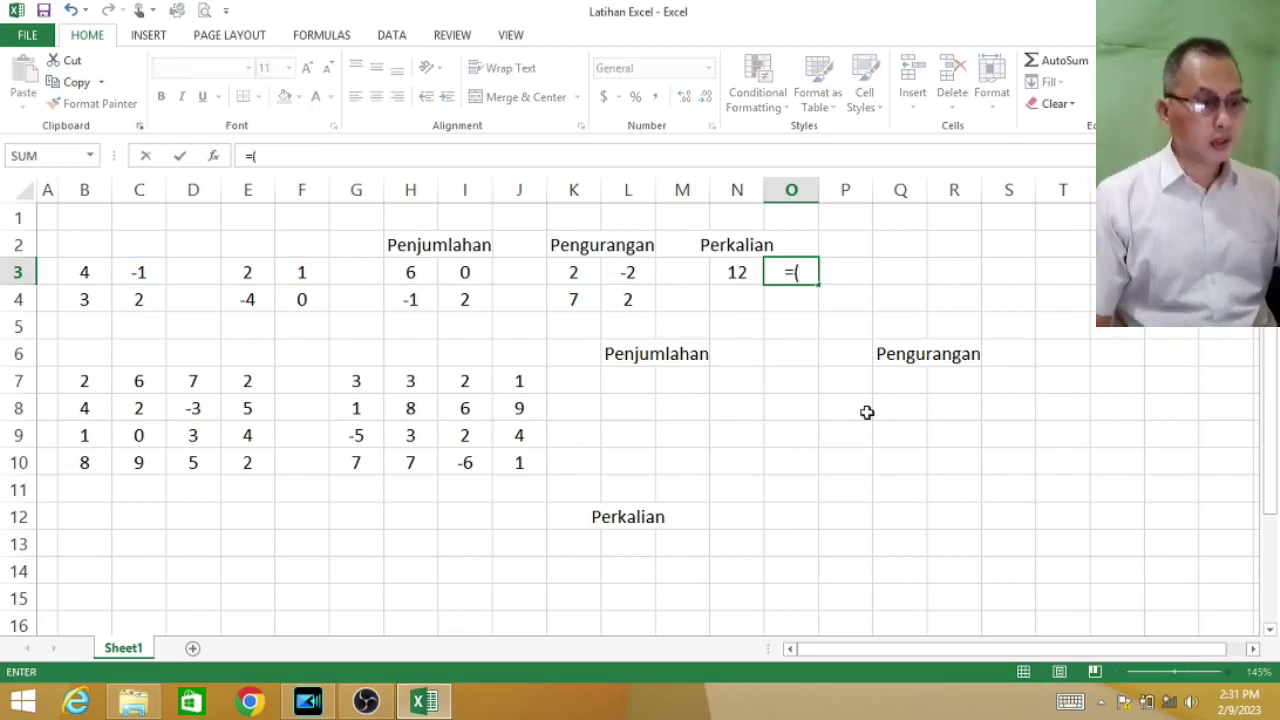
left_click(84, 277)
type("*")
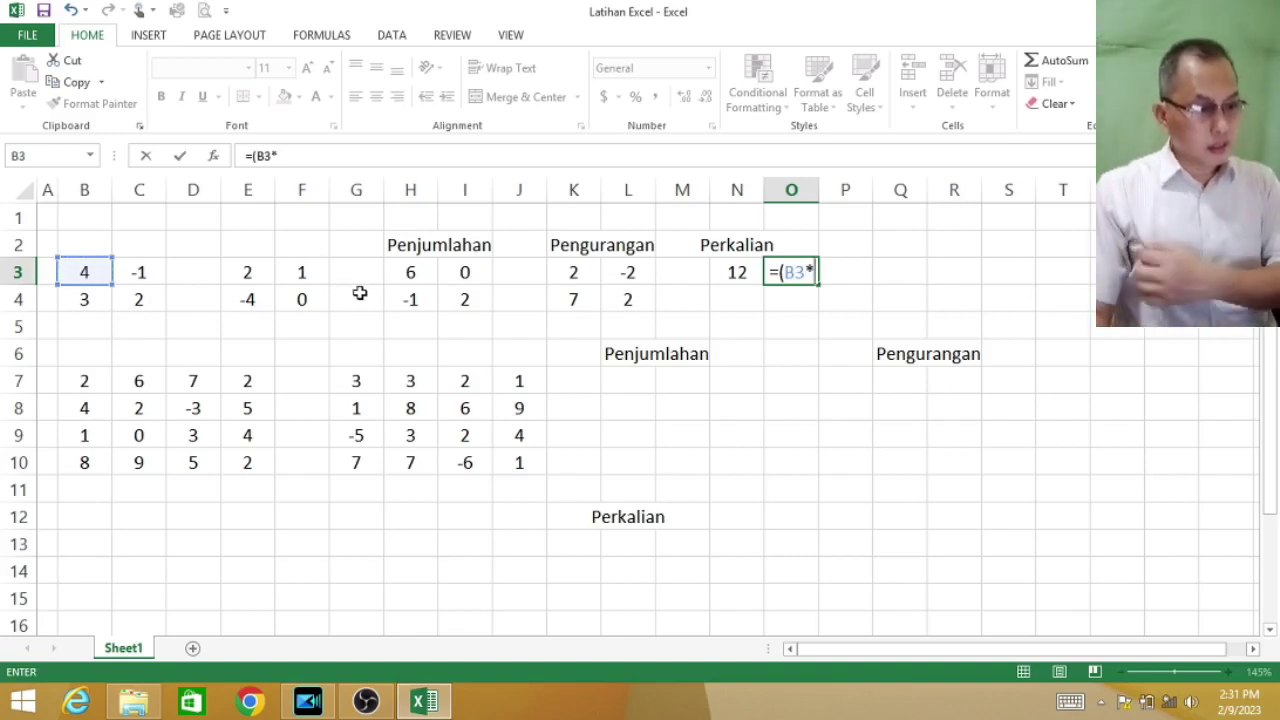
left_click(303, 272)
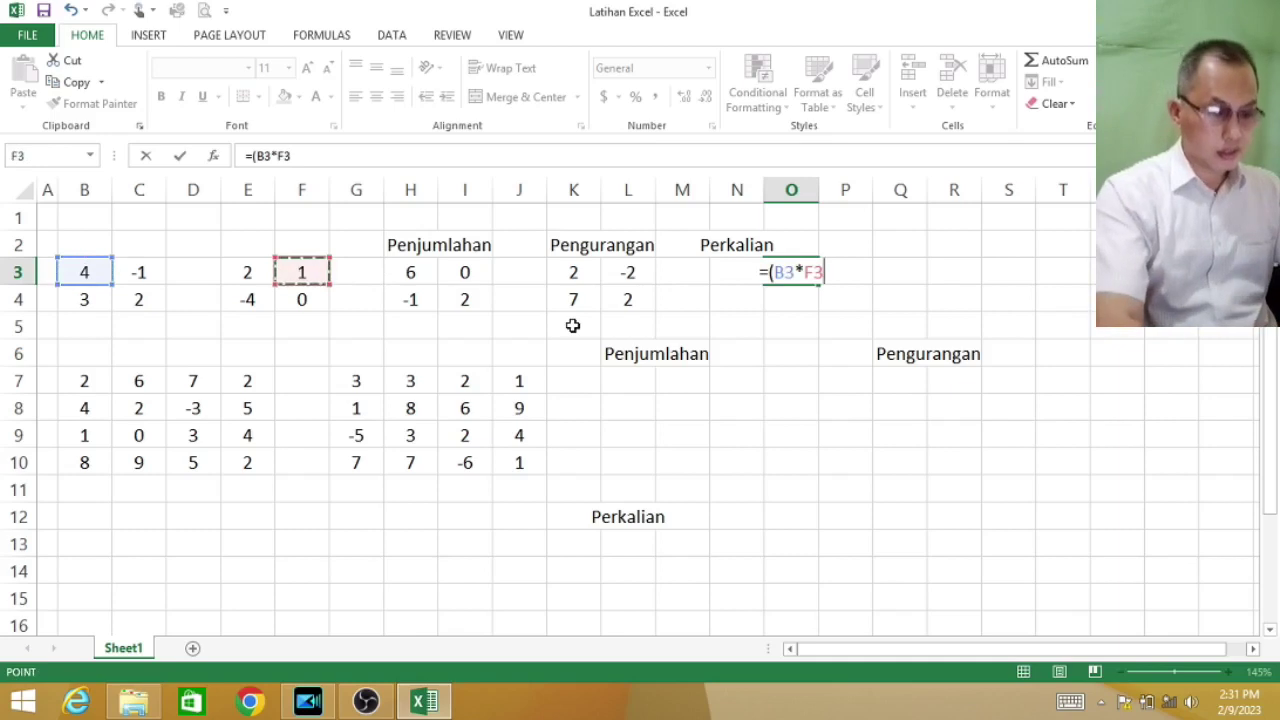
type(")+(")
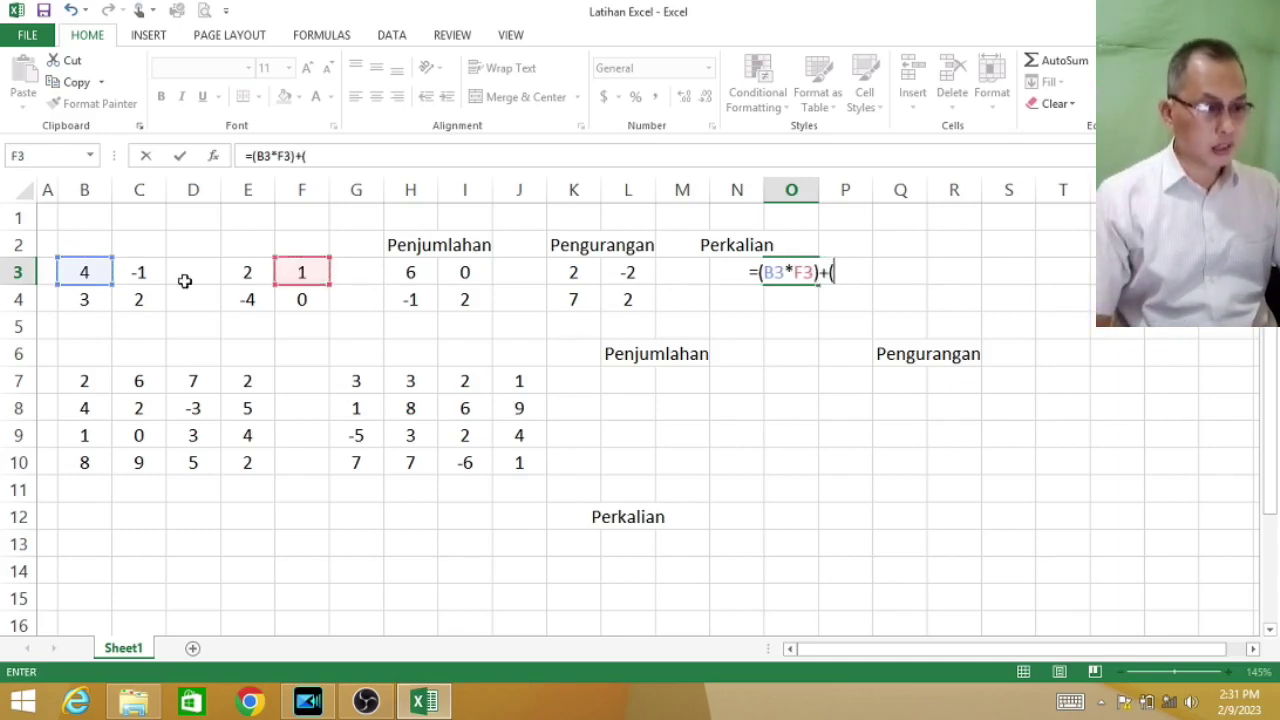
left_click(145, 273)
type("*")
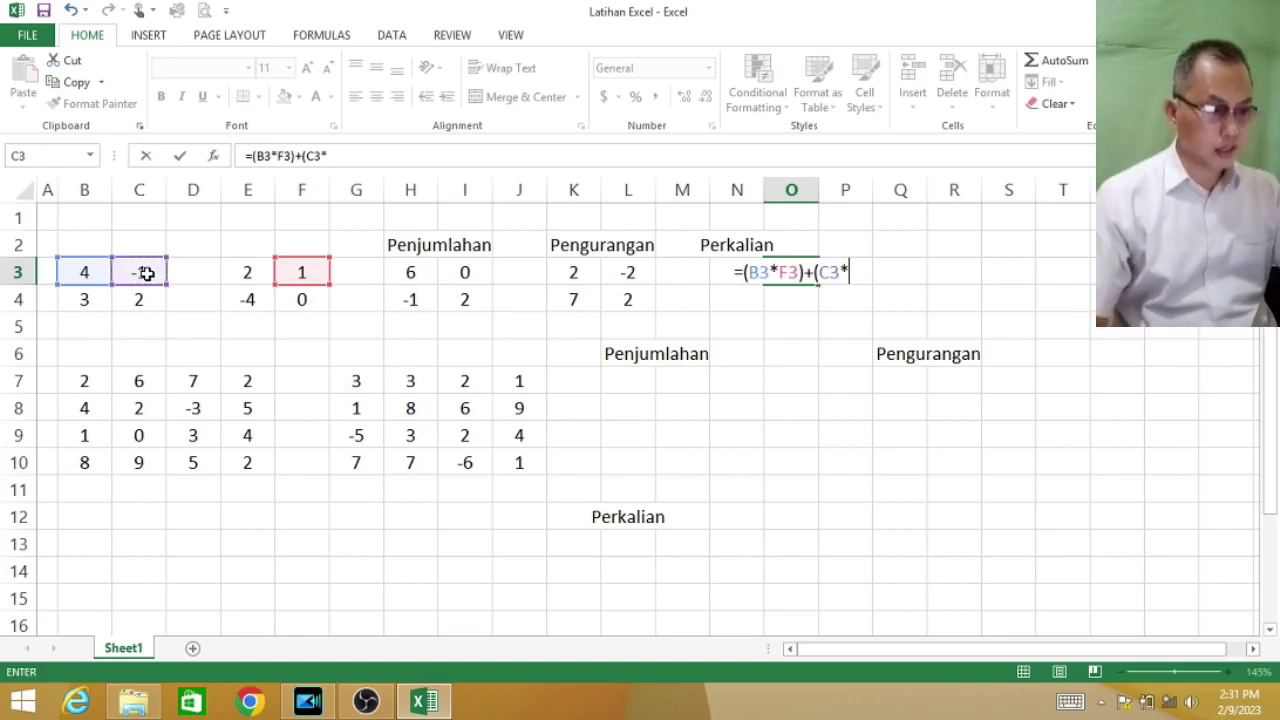
left_click(292, 292)
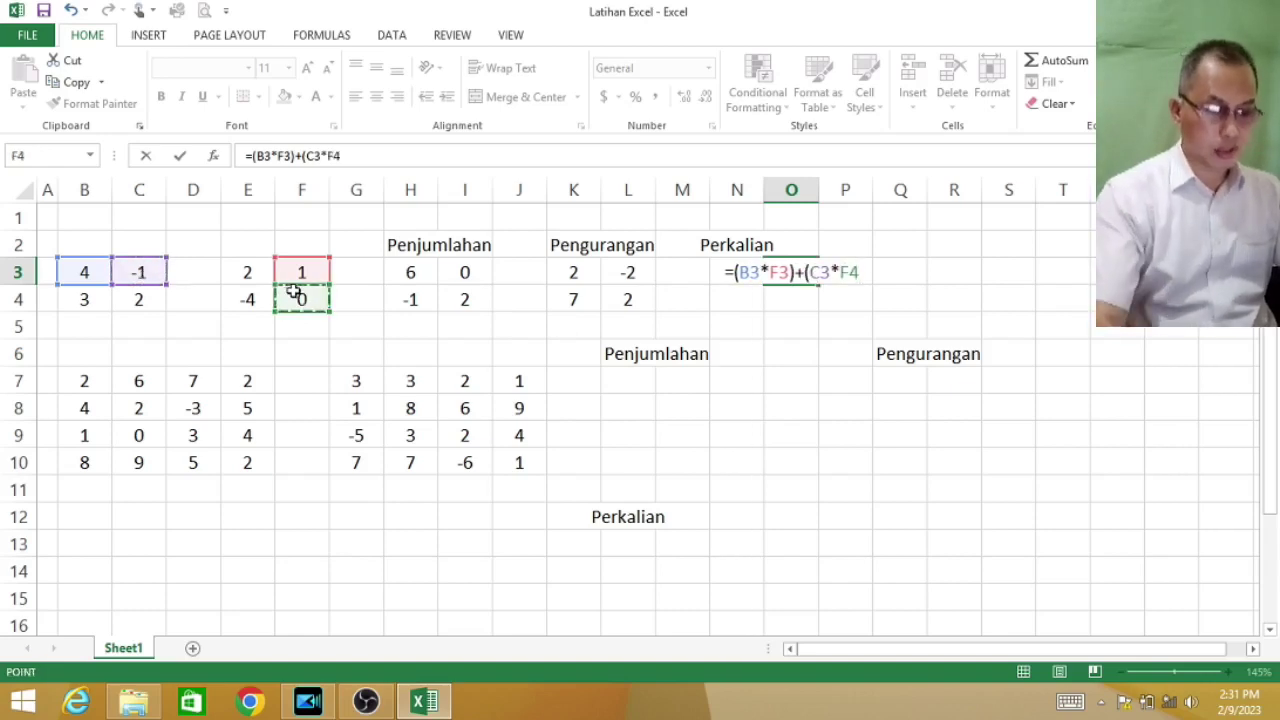
key("Return")
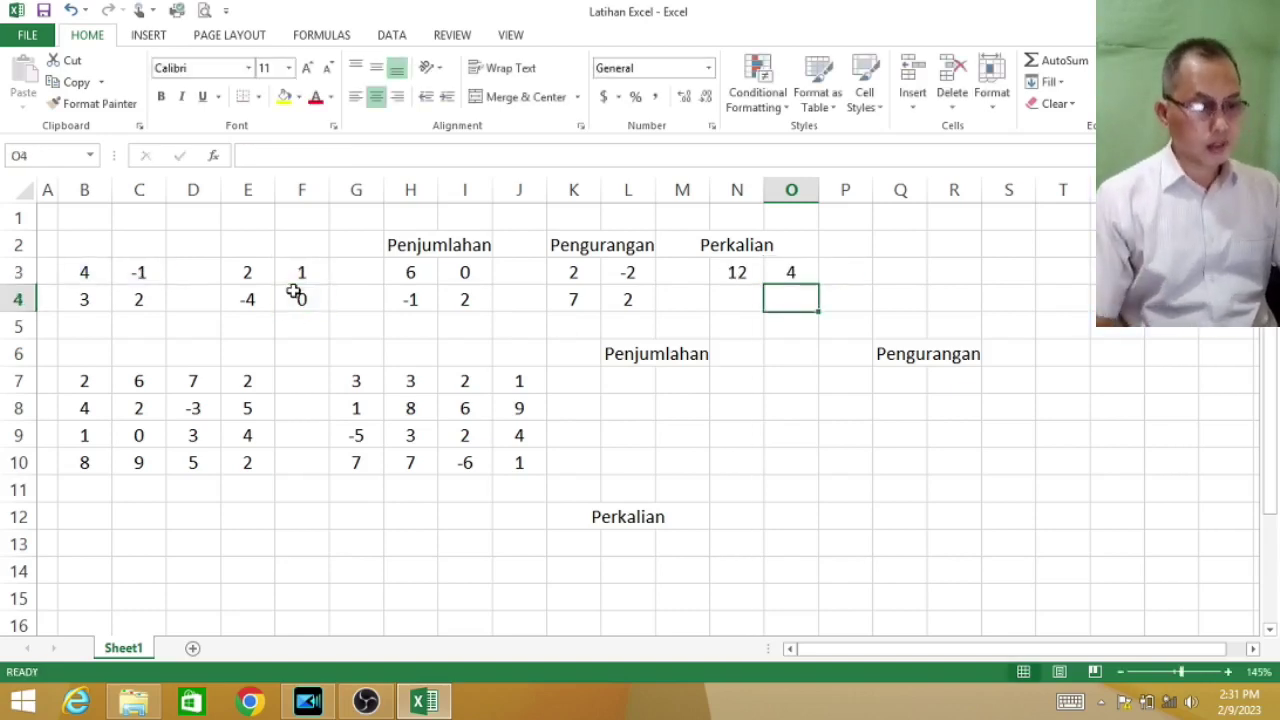
Step: Enter the matrix product formula =(B4*E3)+(C4*E4) in cell N4 for the second row's first element
left_click(740, 290)
type("=")
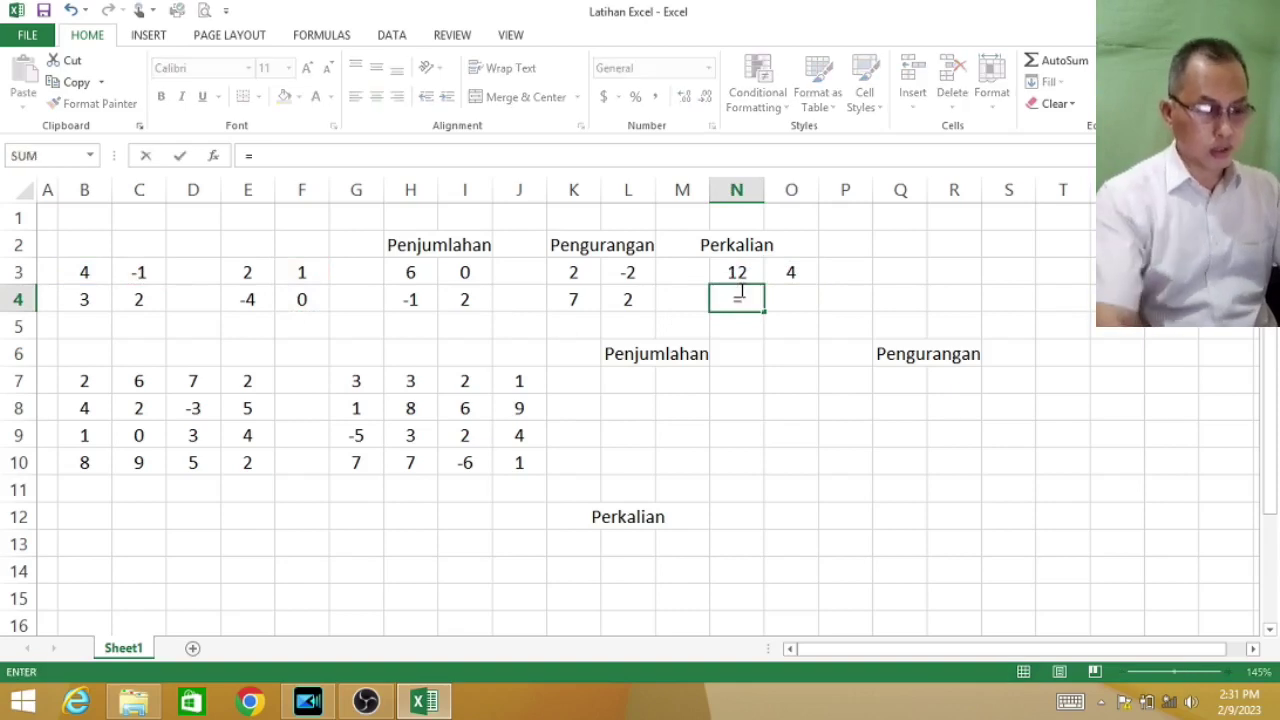
type("(")
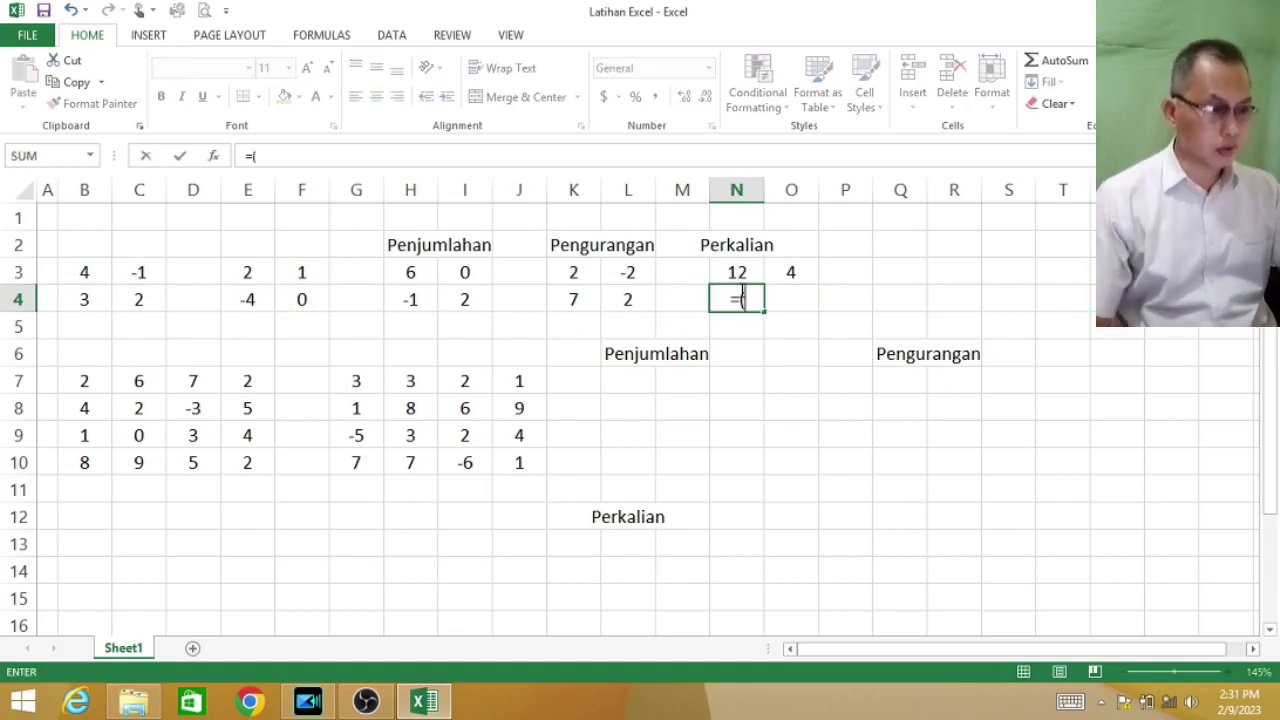
left_click(82, 298)
type("*")
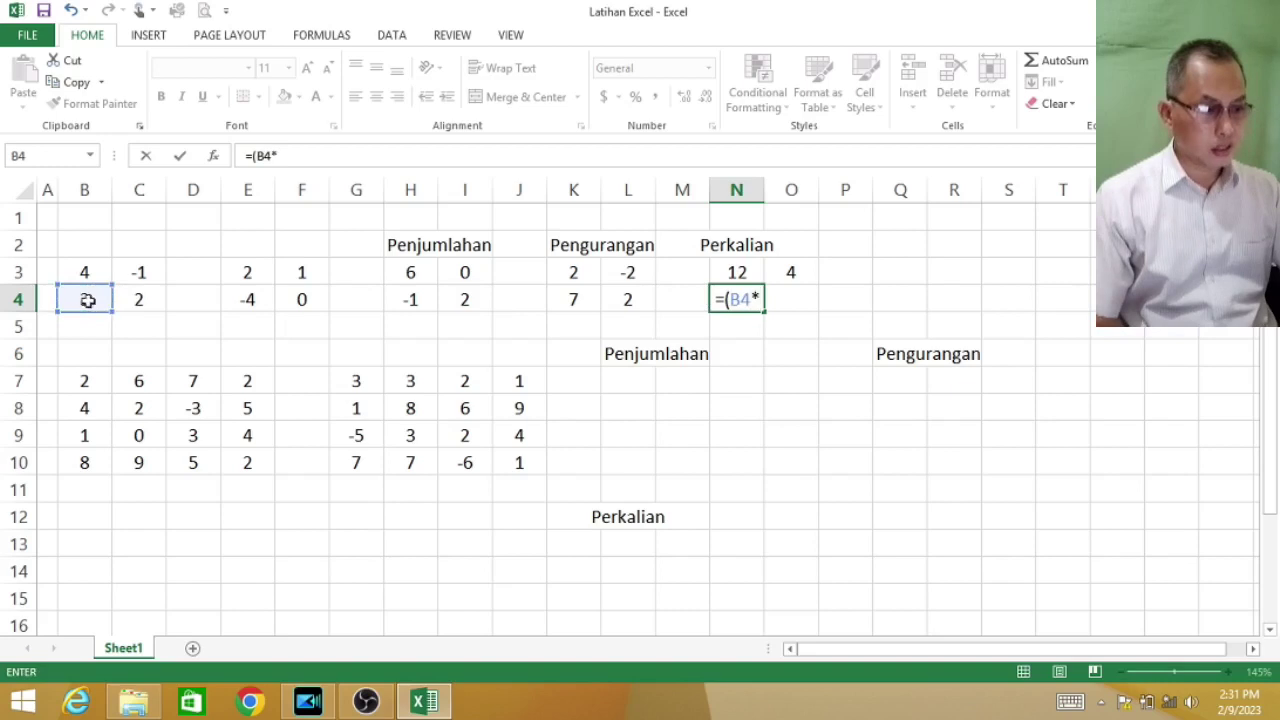
left_click(249, 277)
type(")+(")
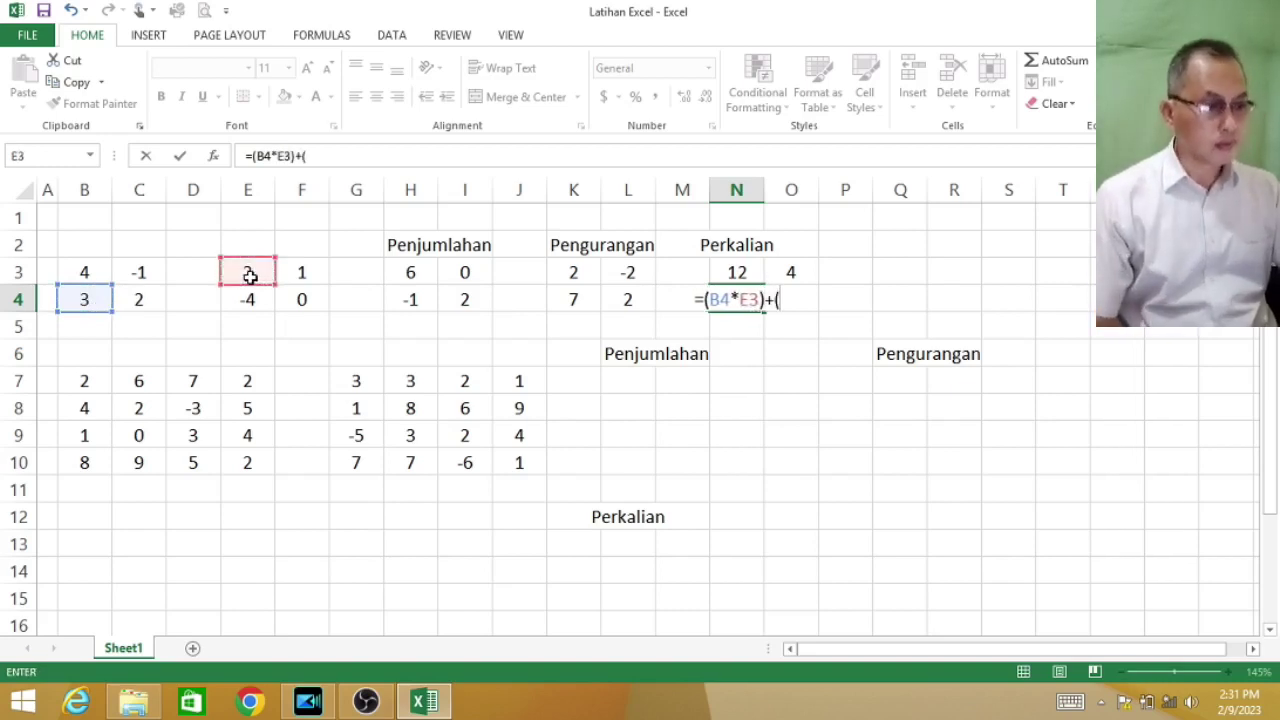
left_click(139, 299)
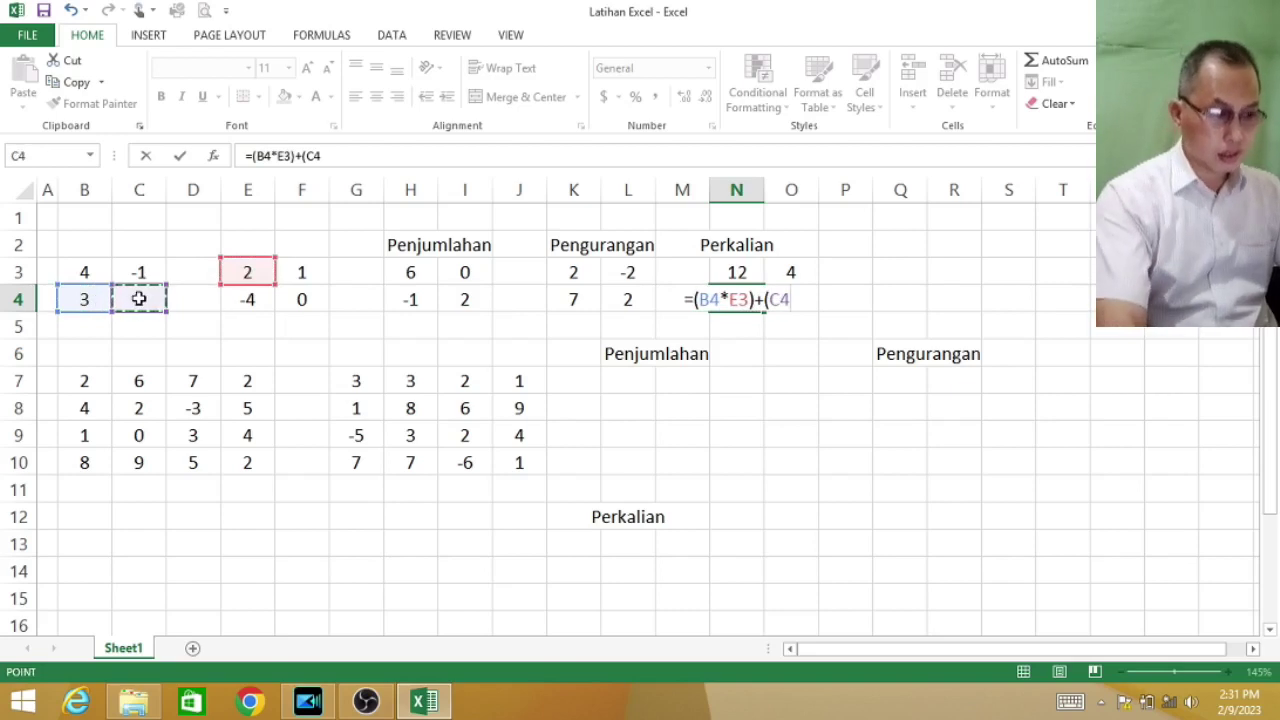
type("*")
left_click(233, 299)
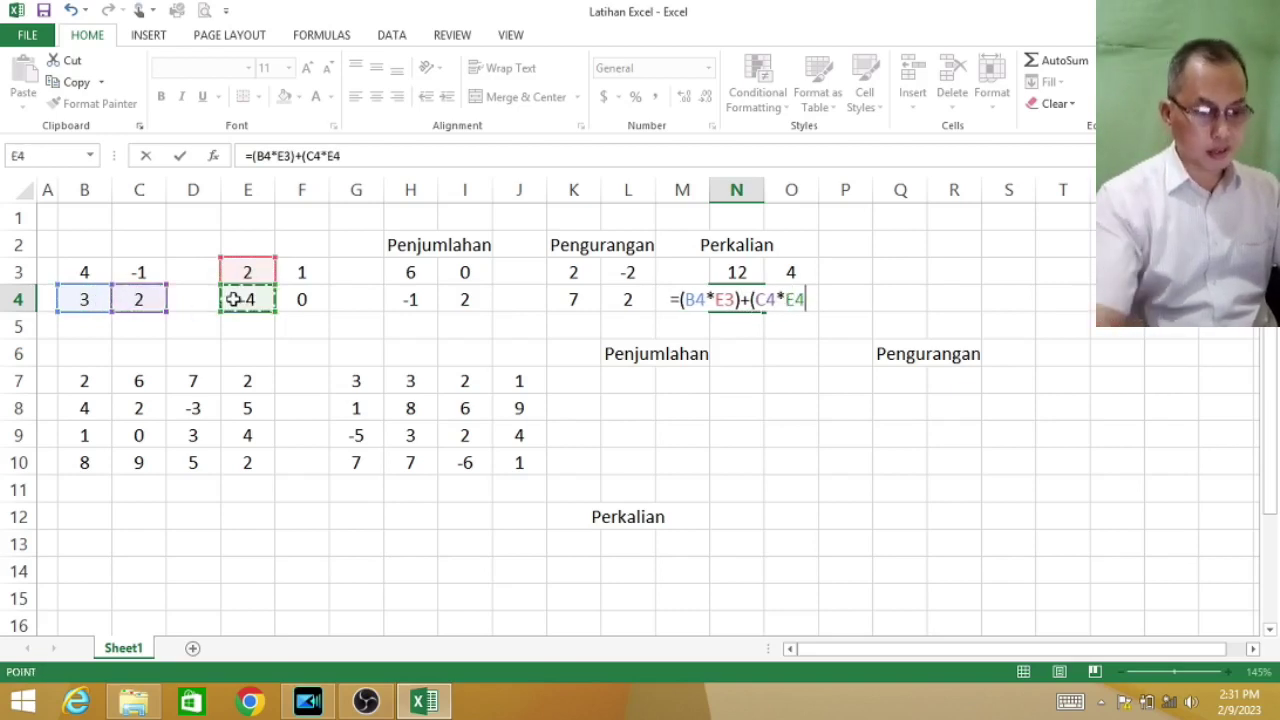
type(")")
key("Return")
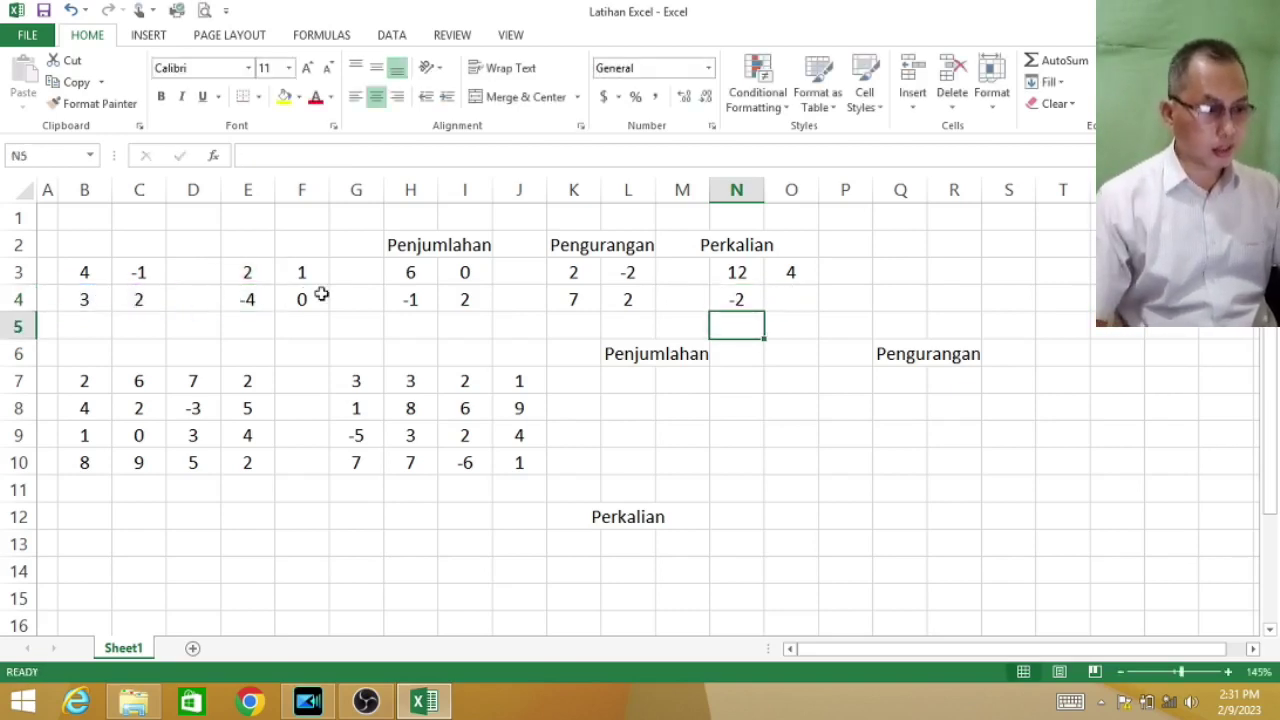
Step: Enter the matrix product formula =(B4*F3)+(C4*F4) in cell O4 and check the formulas in O4 and O3
left_click(766, 304)
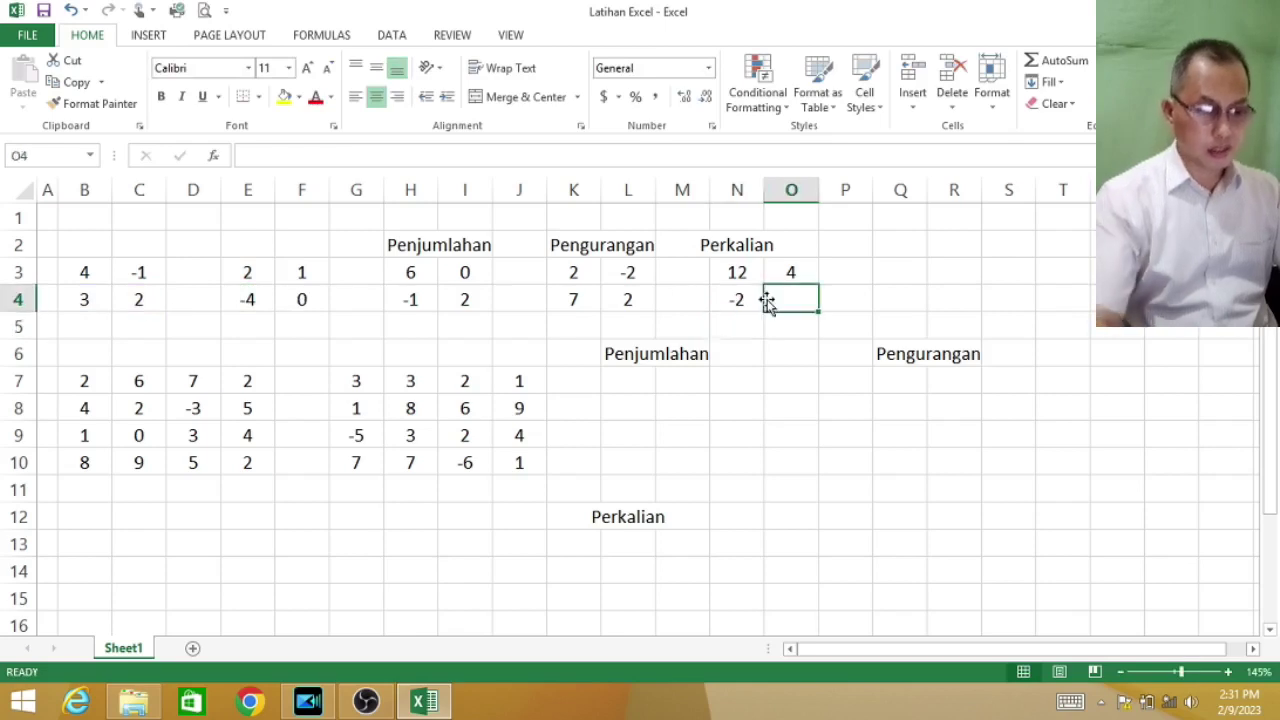
type("=")
left_click(86, 304)
key("BackSpace")
key("BackSpace")
type("(")
left_click(87, 305)
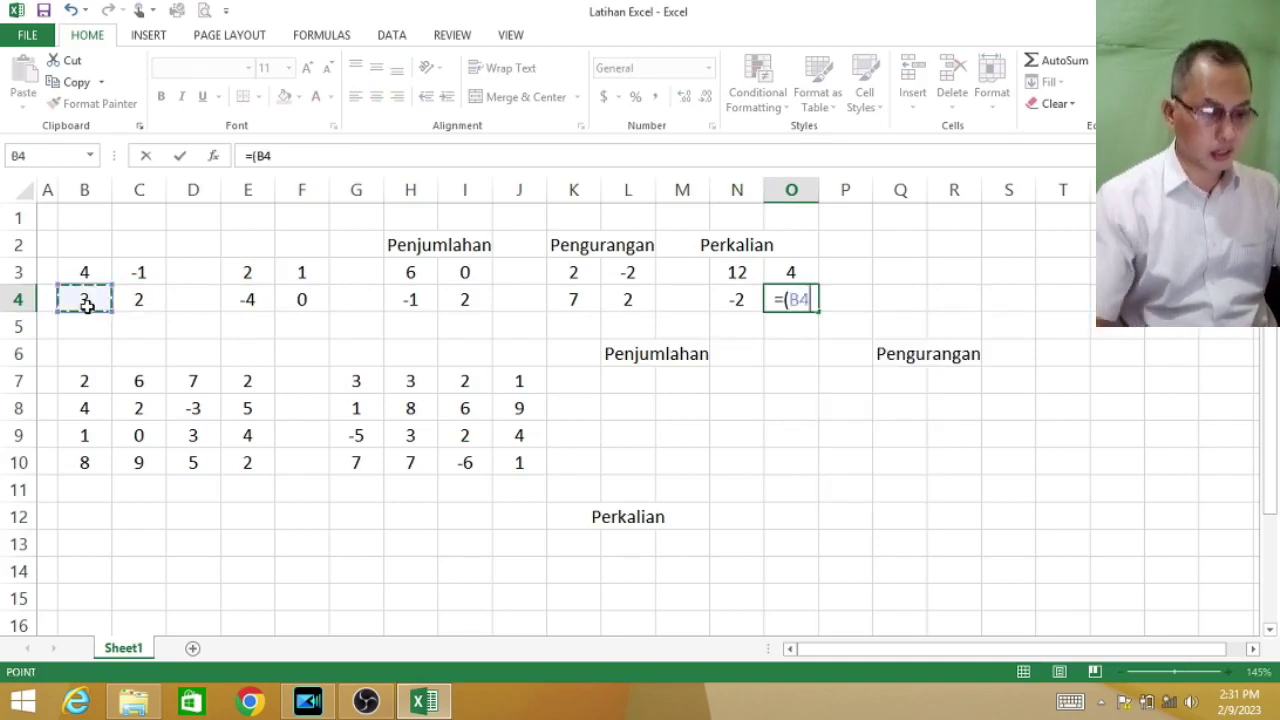
type("*")
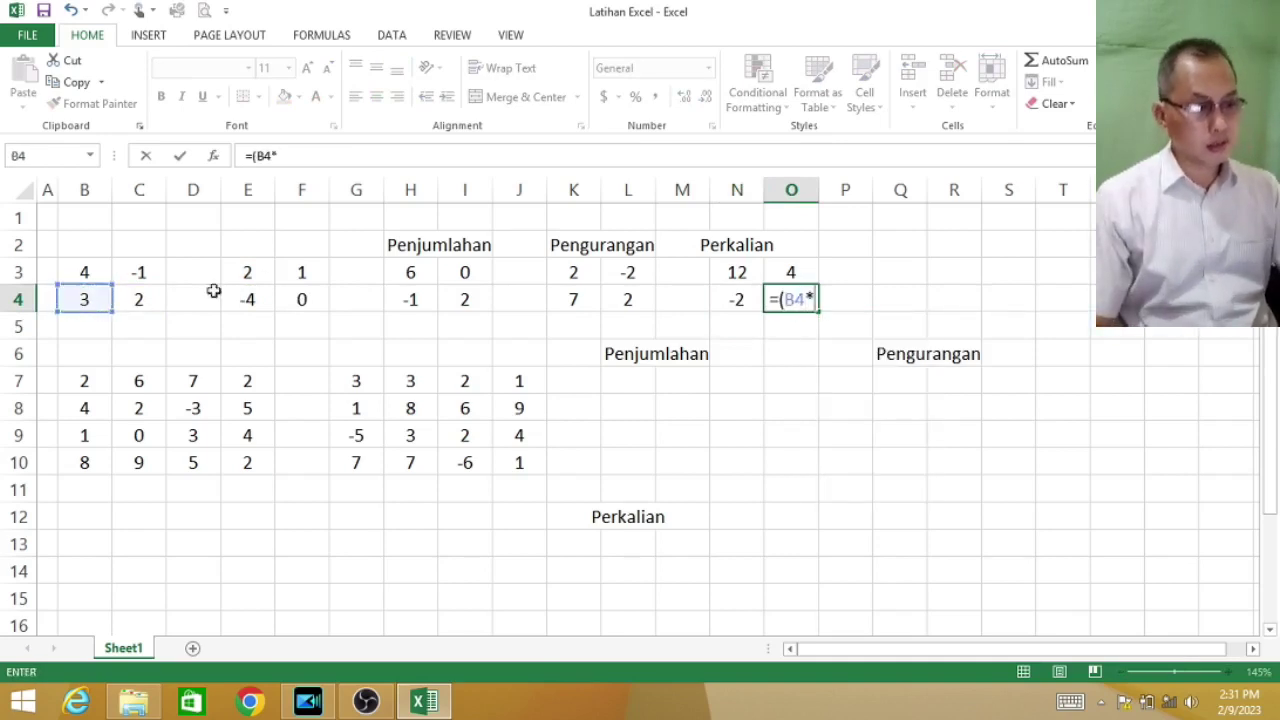
left_click(297, 272)
type(")+(")
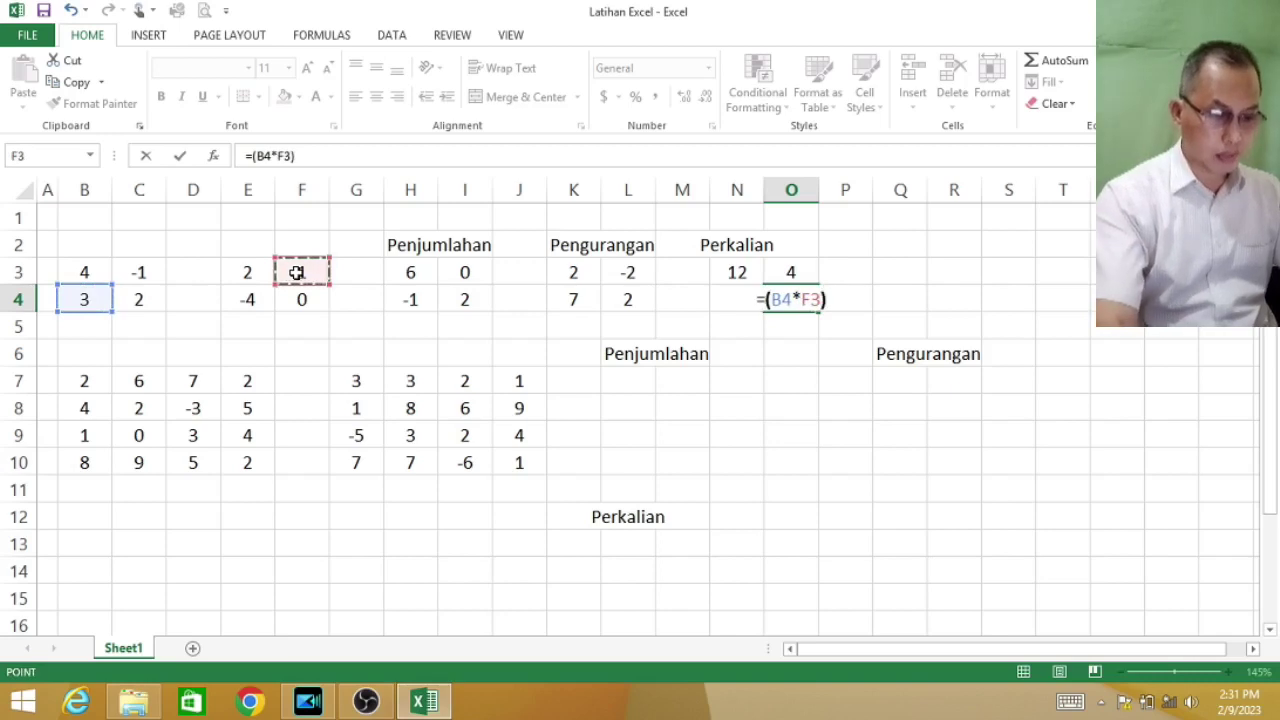
left_click(140, 292)
type("*")
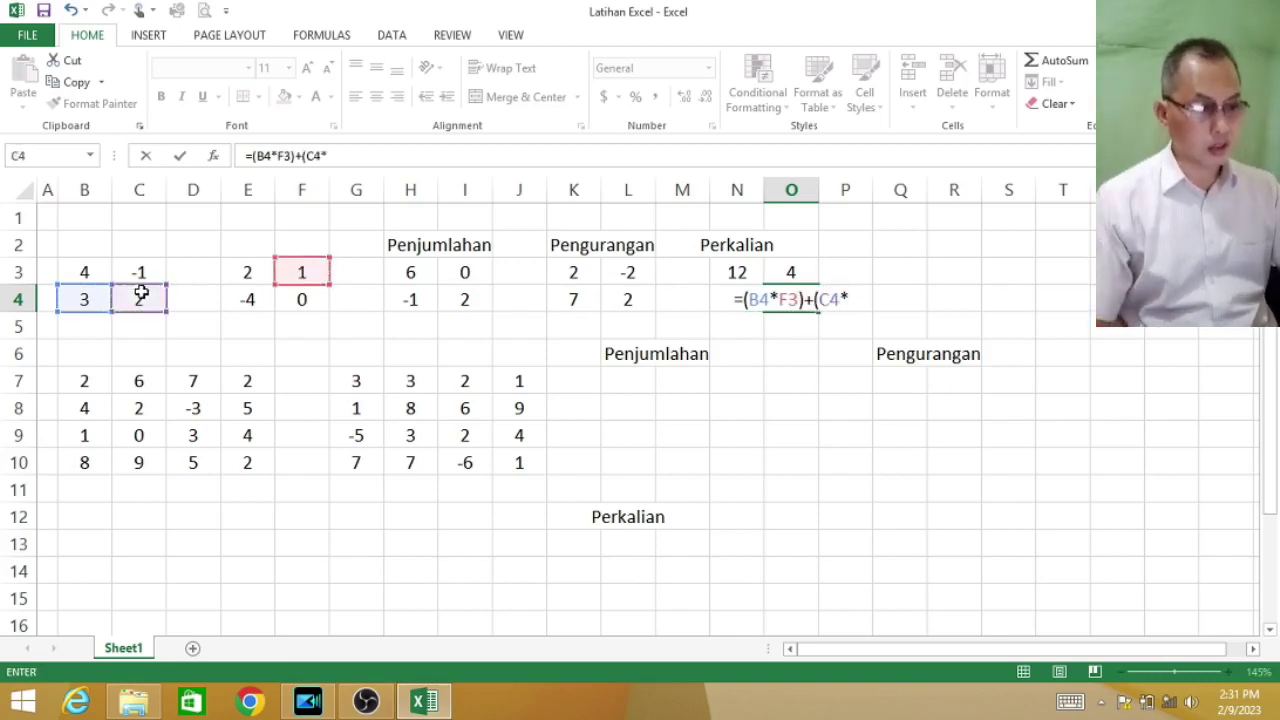
left_click(302, 300)
type(")")
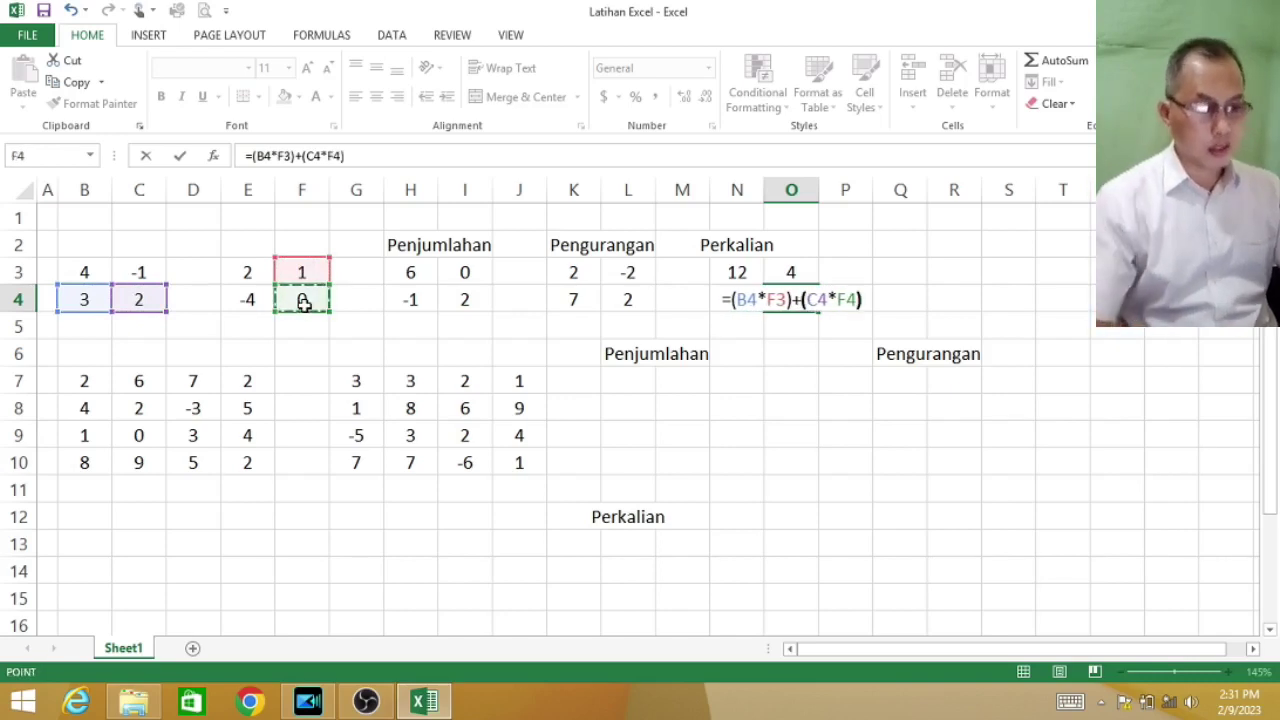
key("Return")
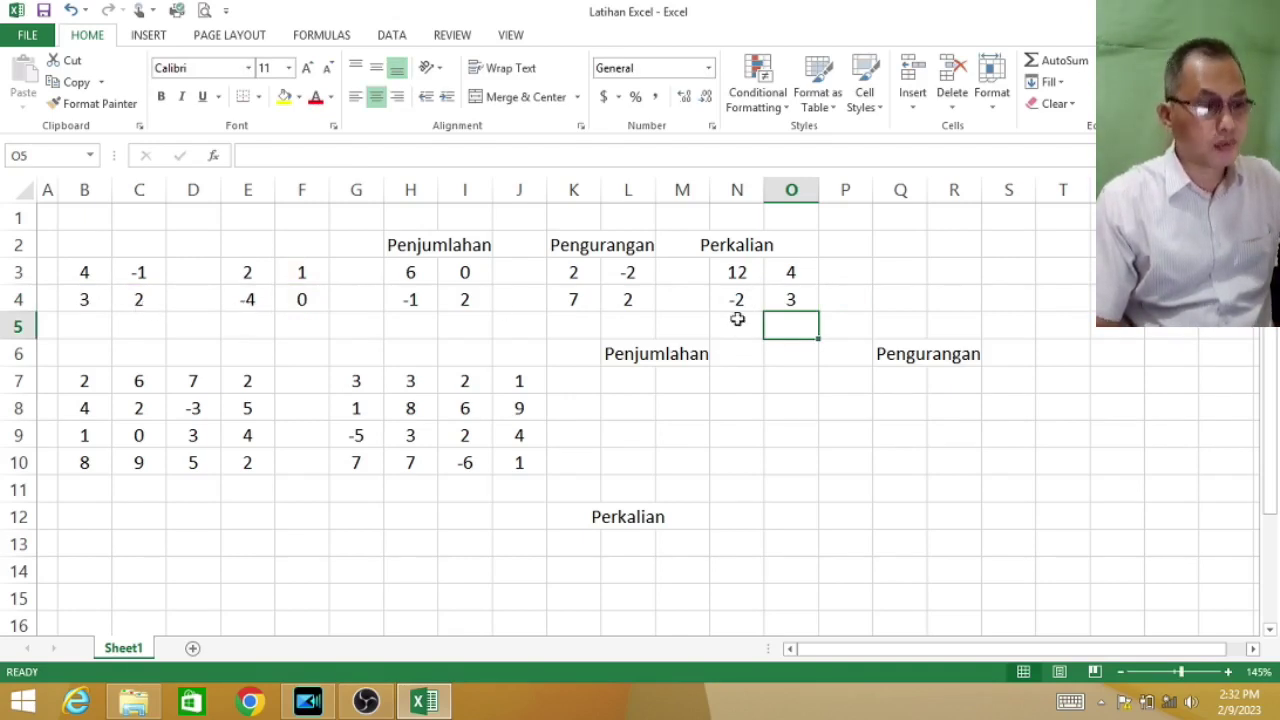
left_click(786, 293)
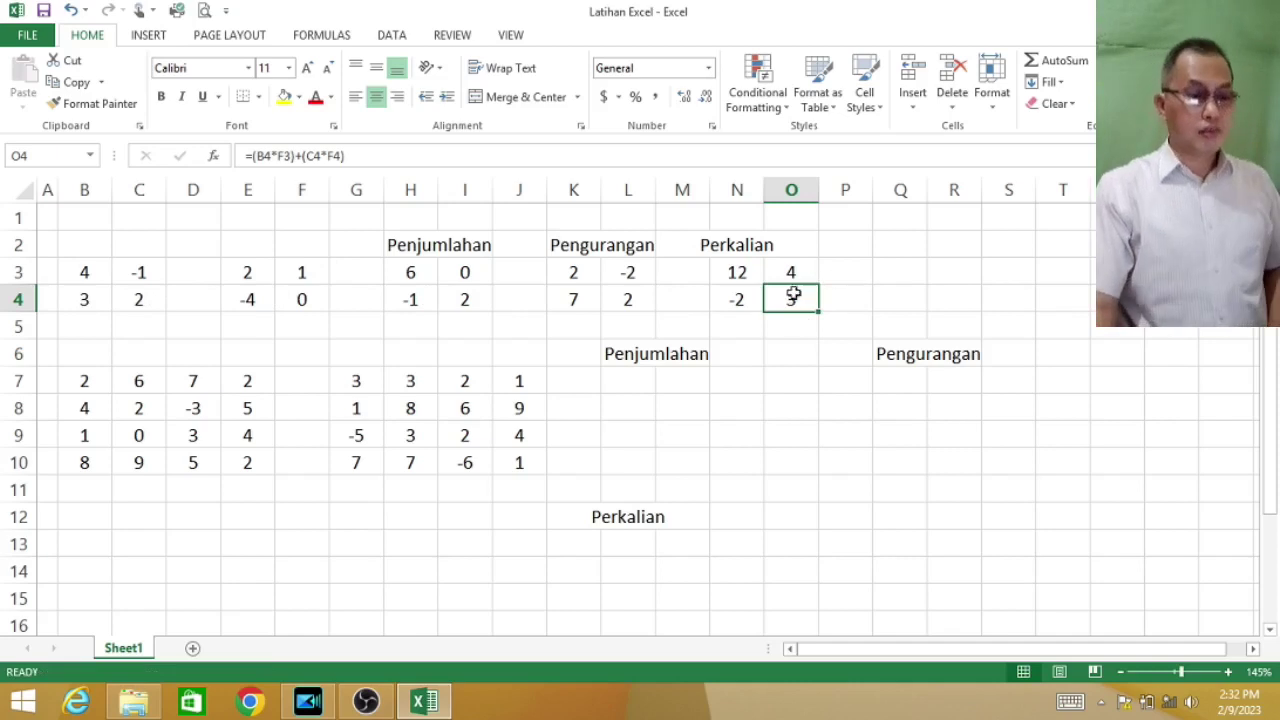
left_click(793, 274)
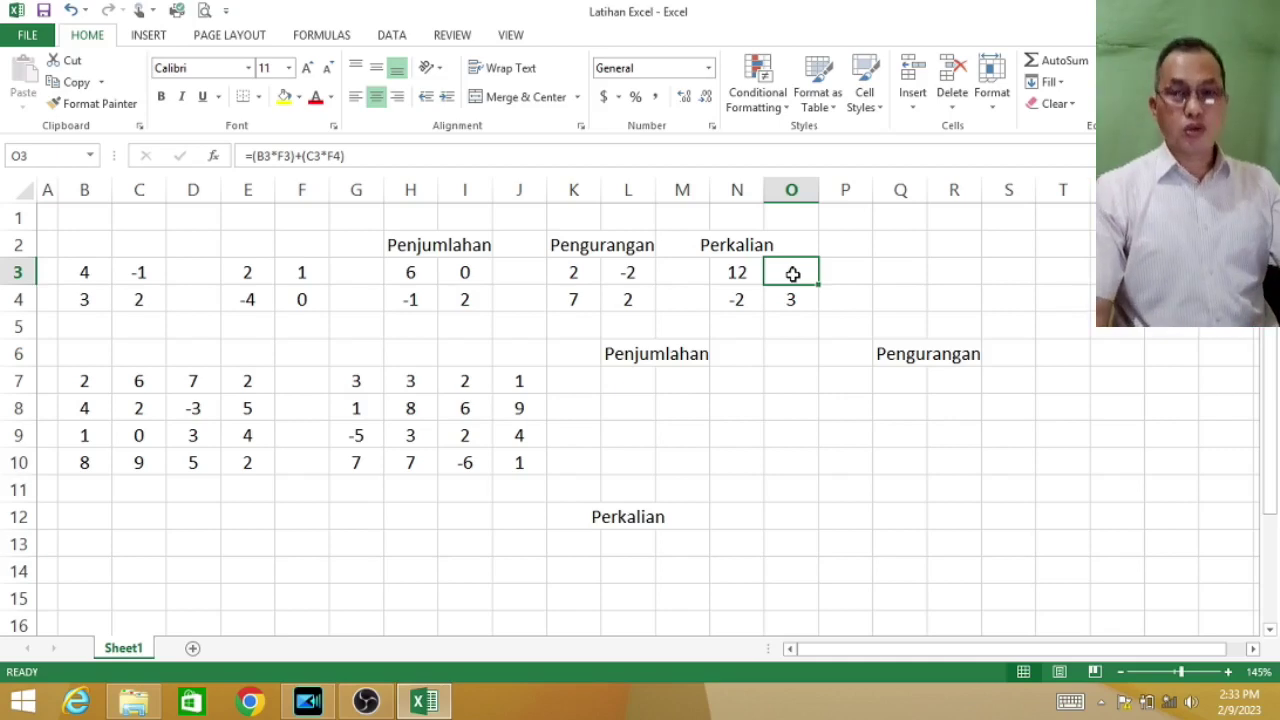
Step: Enter the addition formula =B7+G7 in cell L7 under Penjumlahan and fill it across L7:O10
left_click(626, 376)
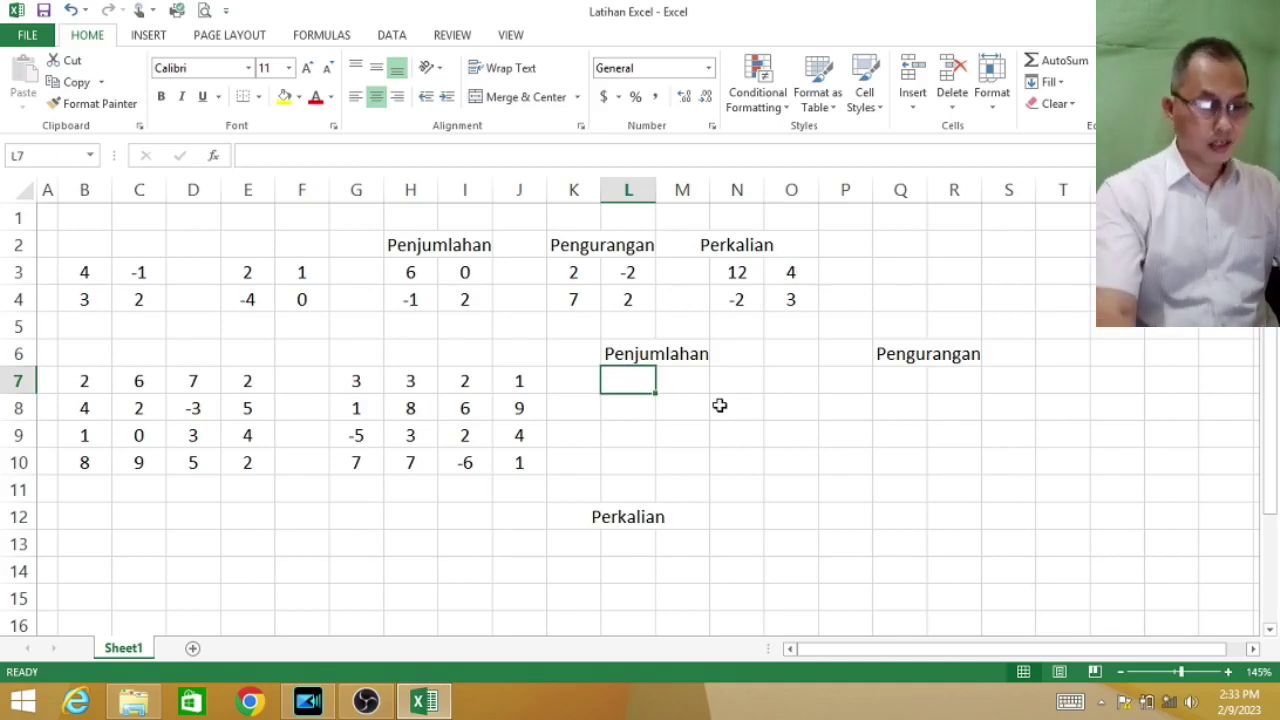
type("=")
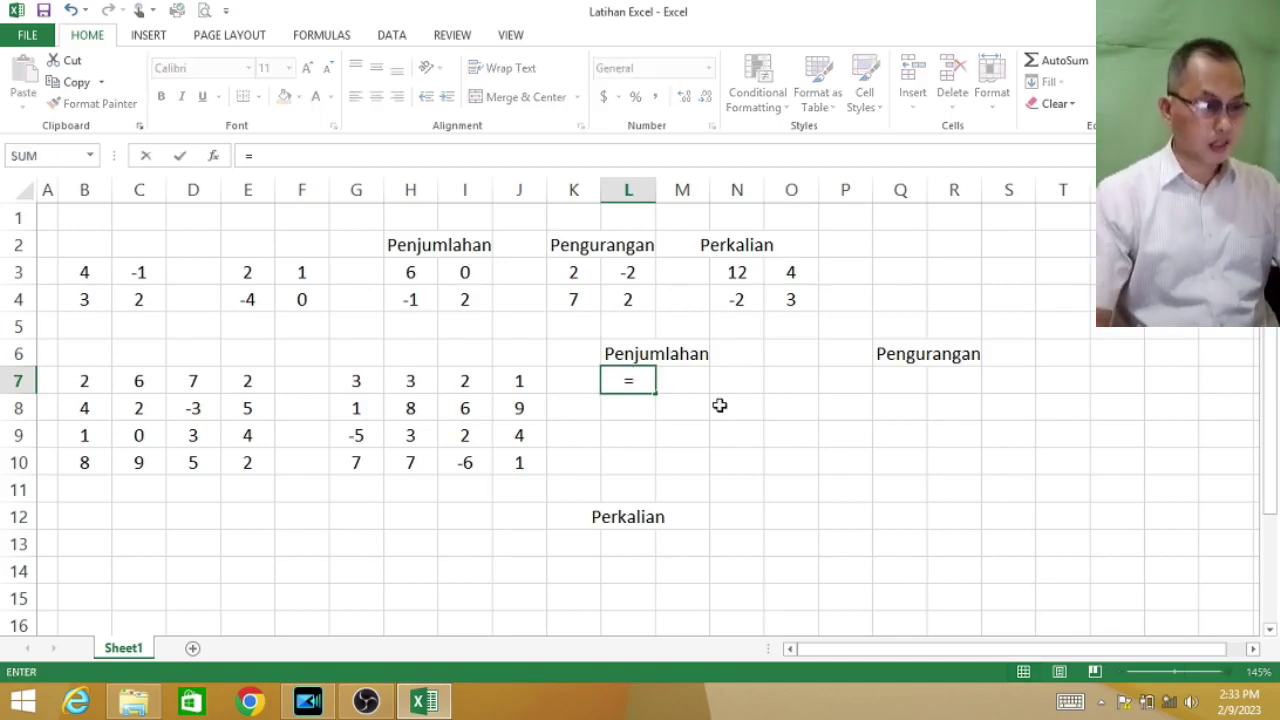
left_click(80, 380)
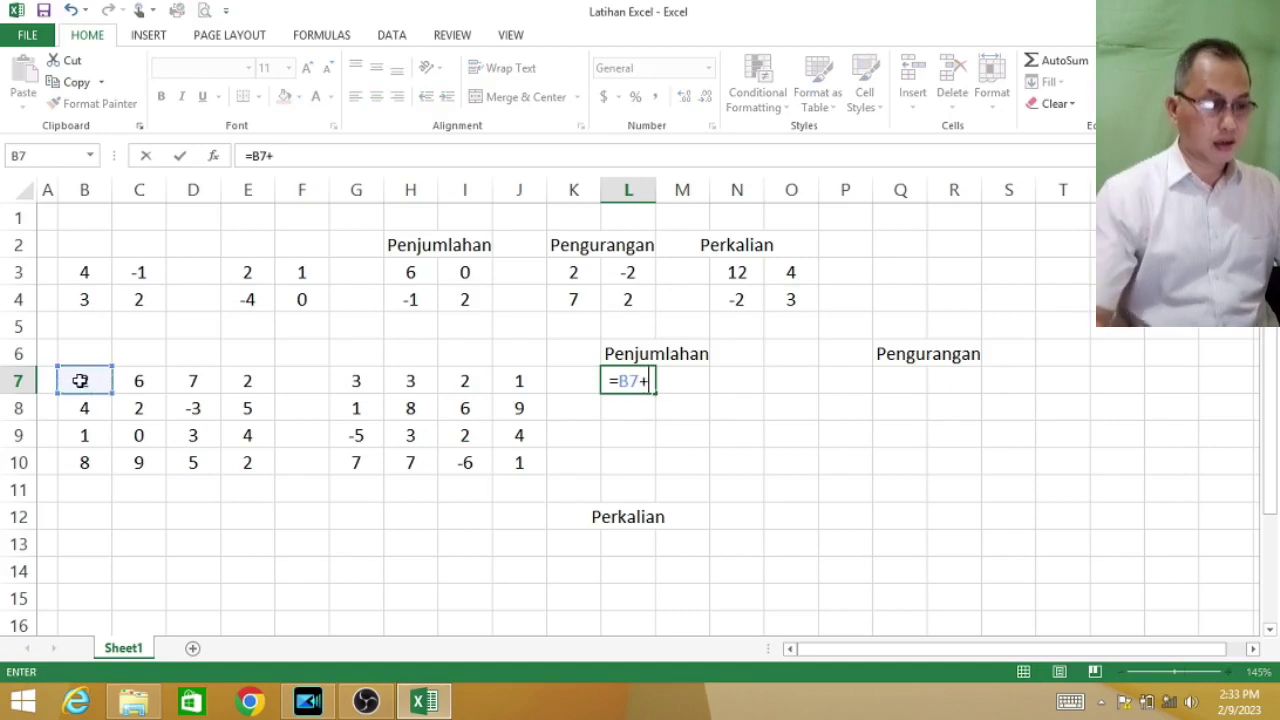
type("+")
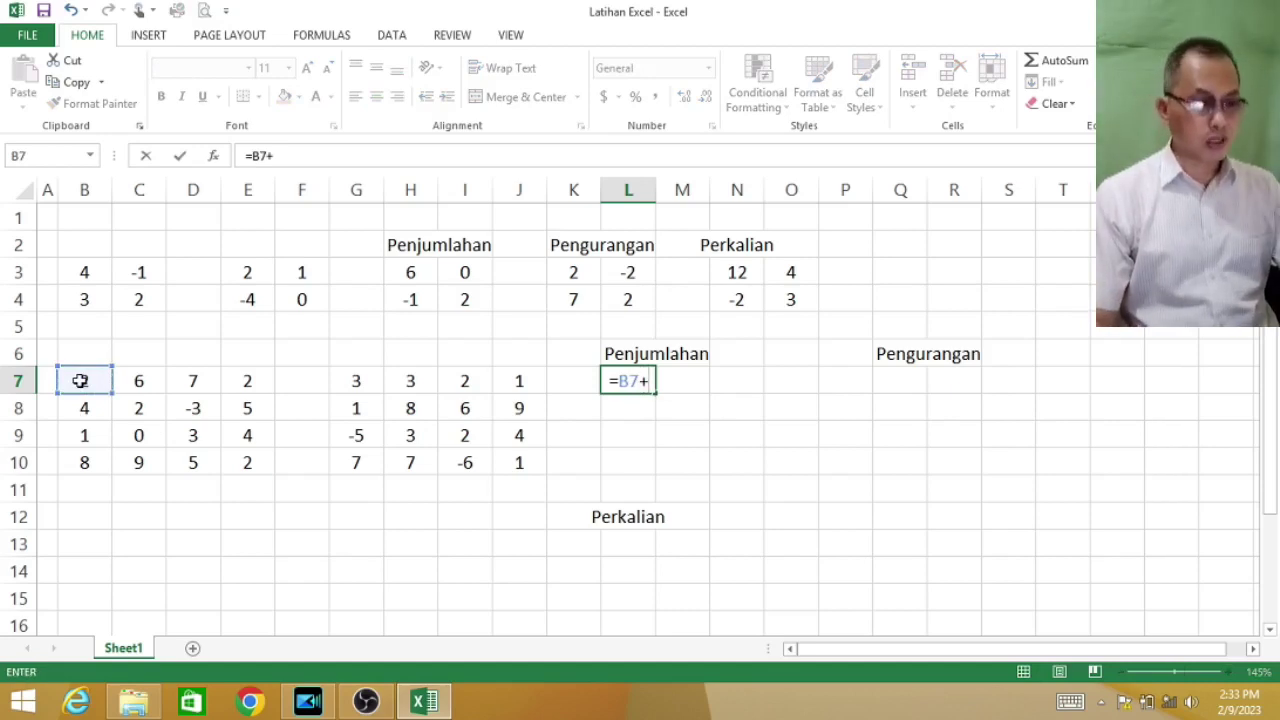
left_click(351, 381)
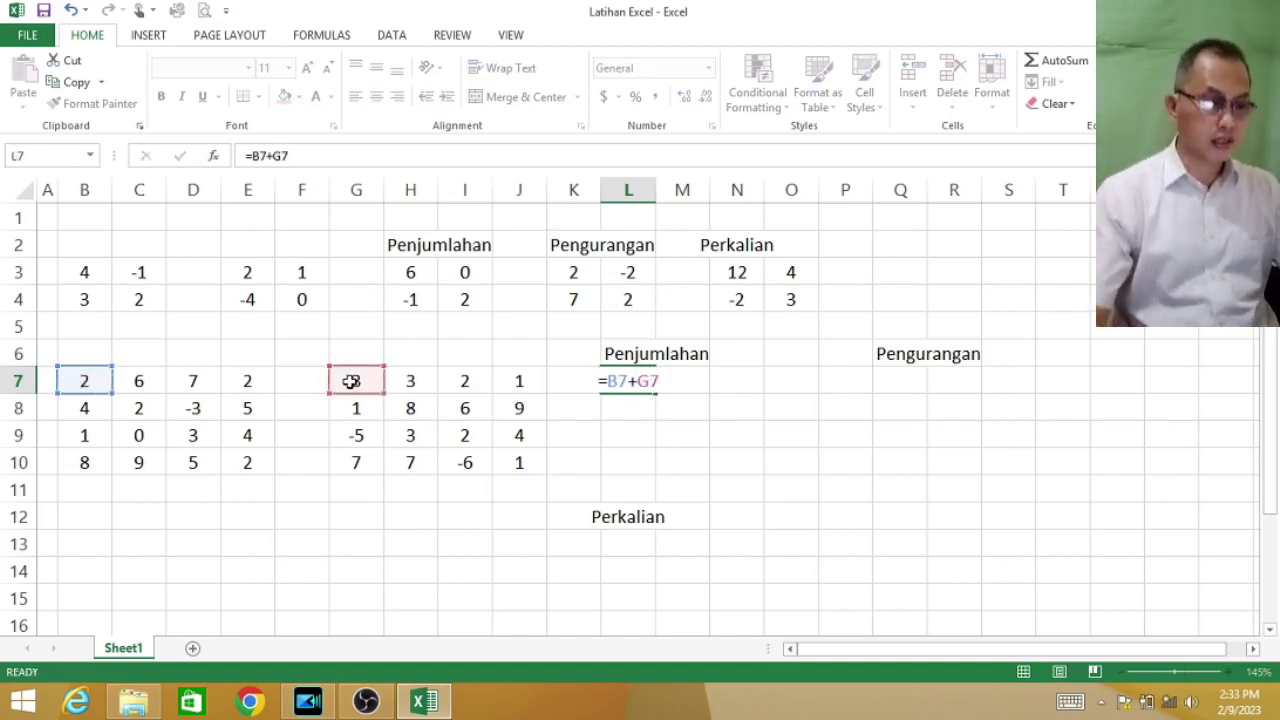
key("Return")
left_click(626, 377)
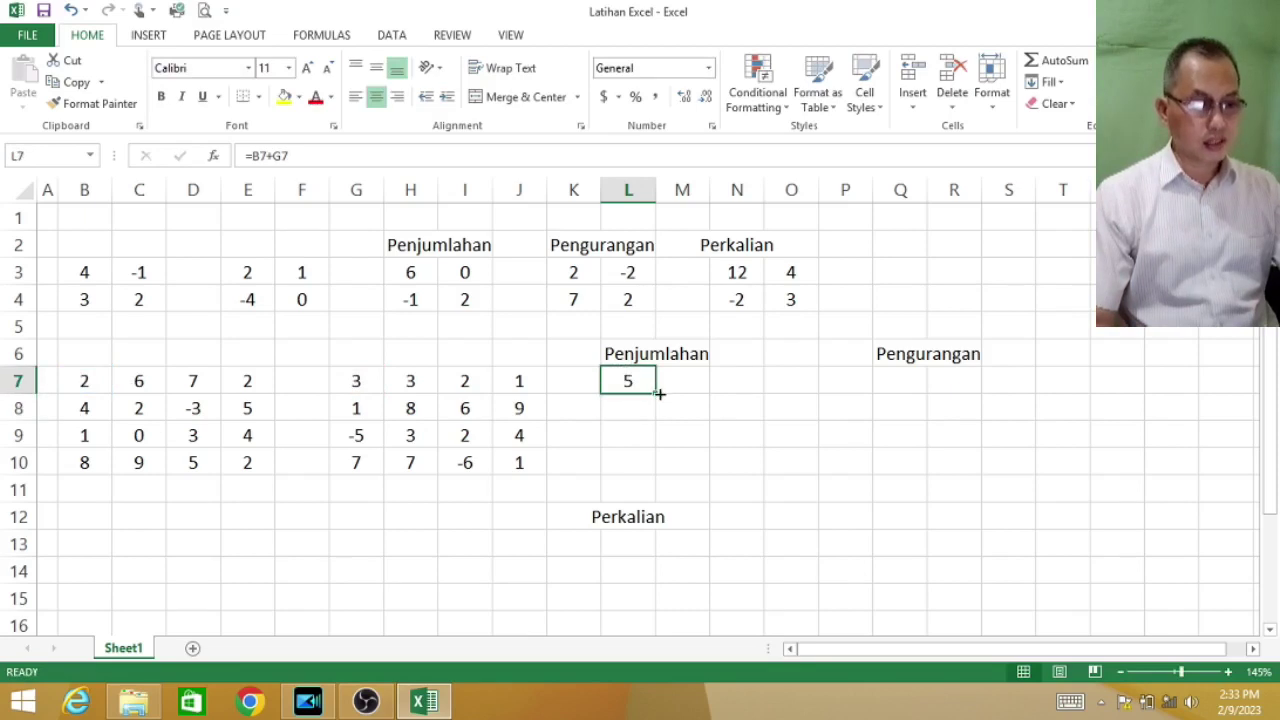
left_click_drag(657, 394, 820, 474)
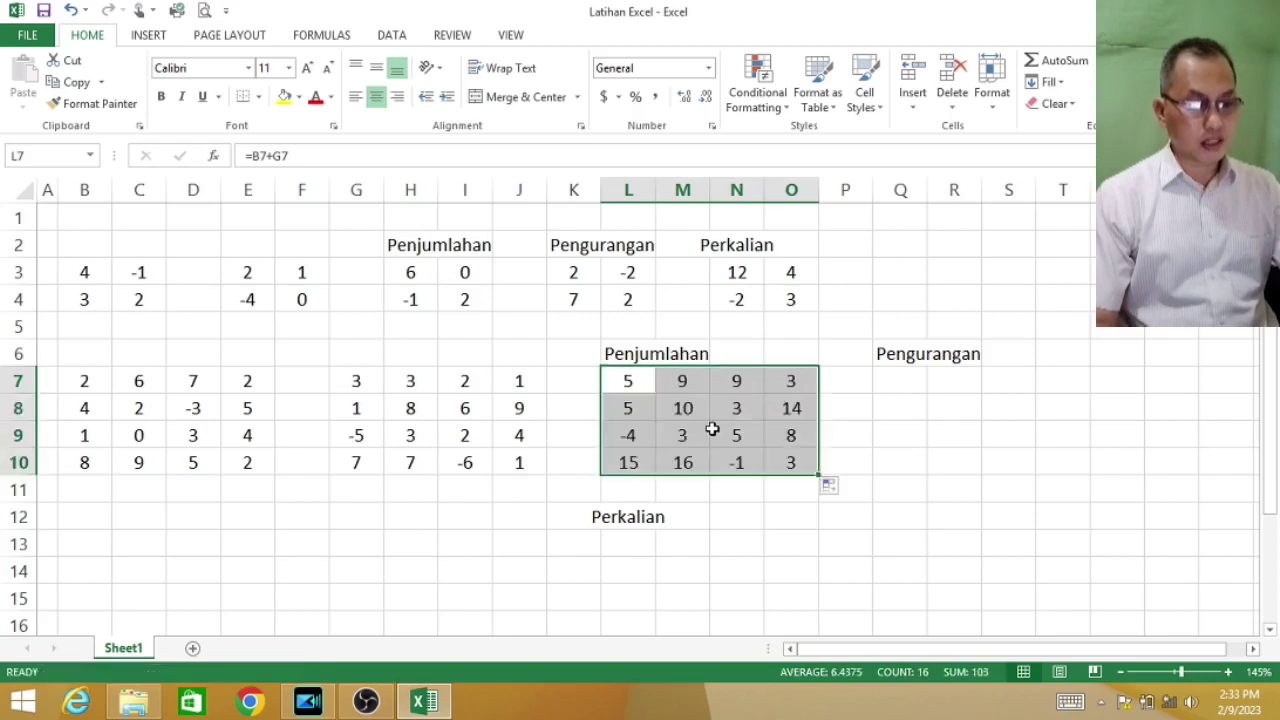
Step: Check the filled addition formulas in cells M8, N9 and O10 against the two 4×4 matrices
left_click(714, 429)
left_click(692, 407)
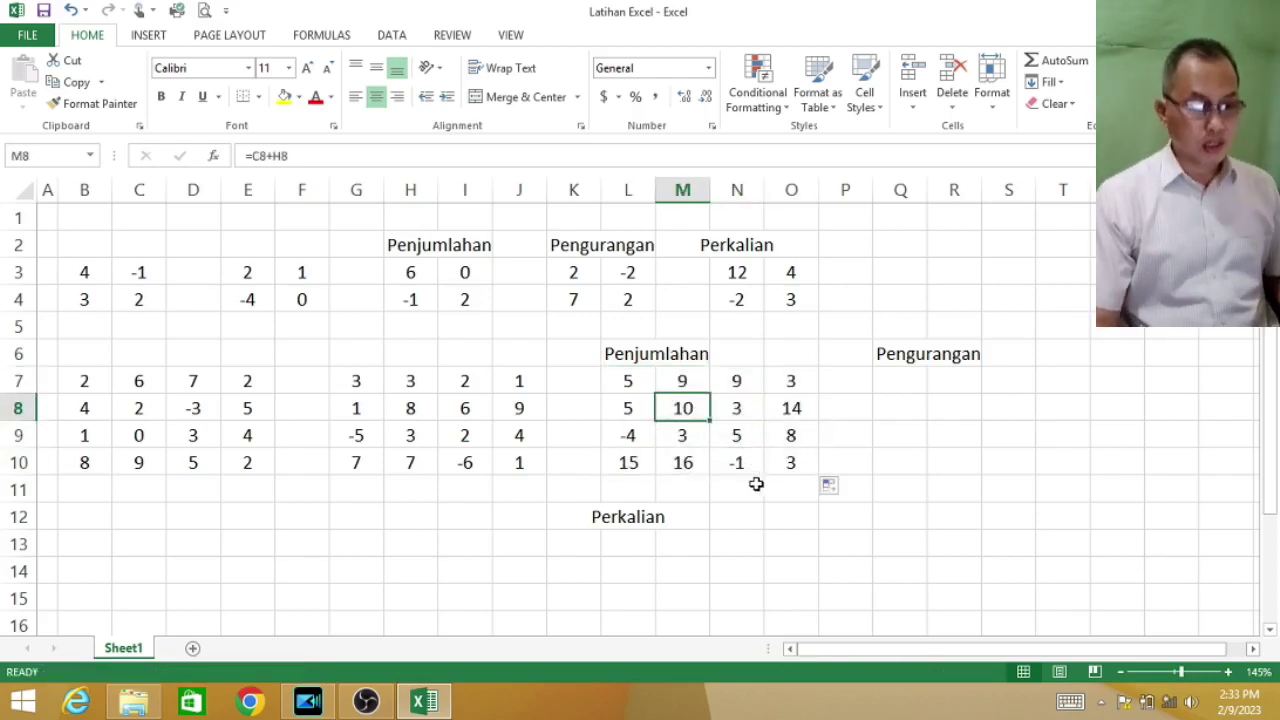
left_click(735, 437)
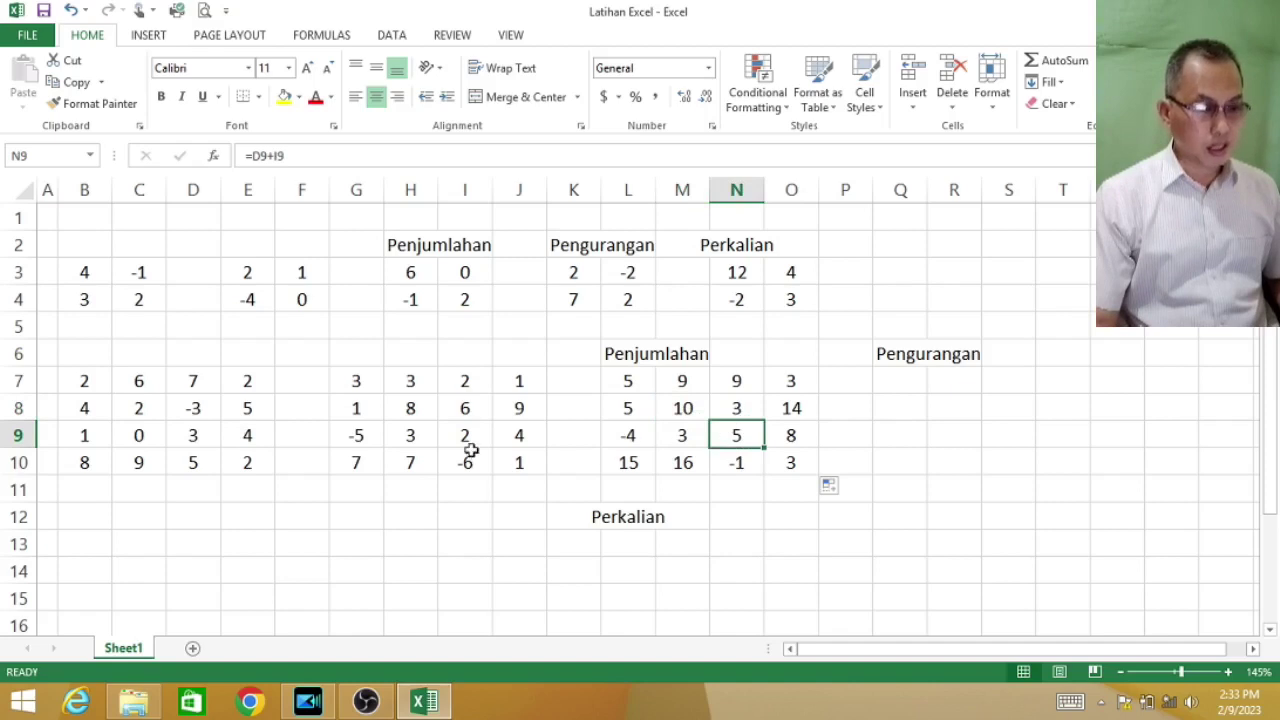
double_click(737, 435)
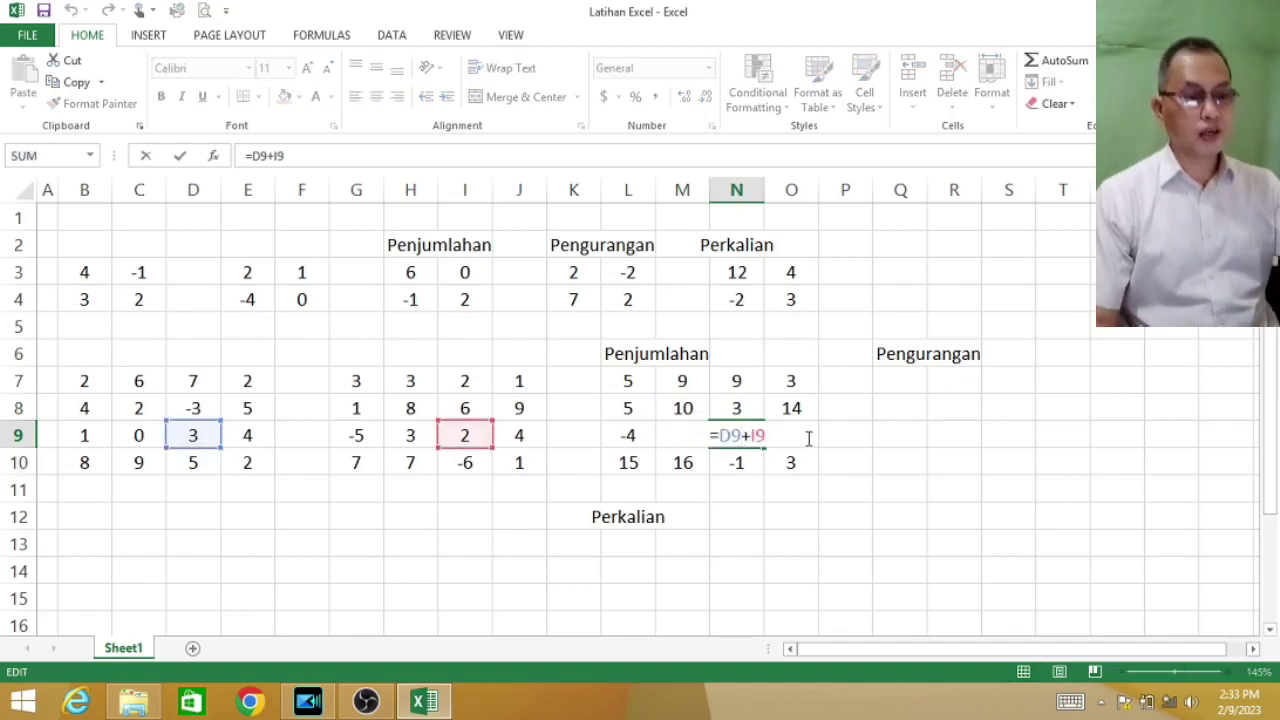
key("Escape")
left_click(795, 465)
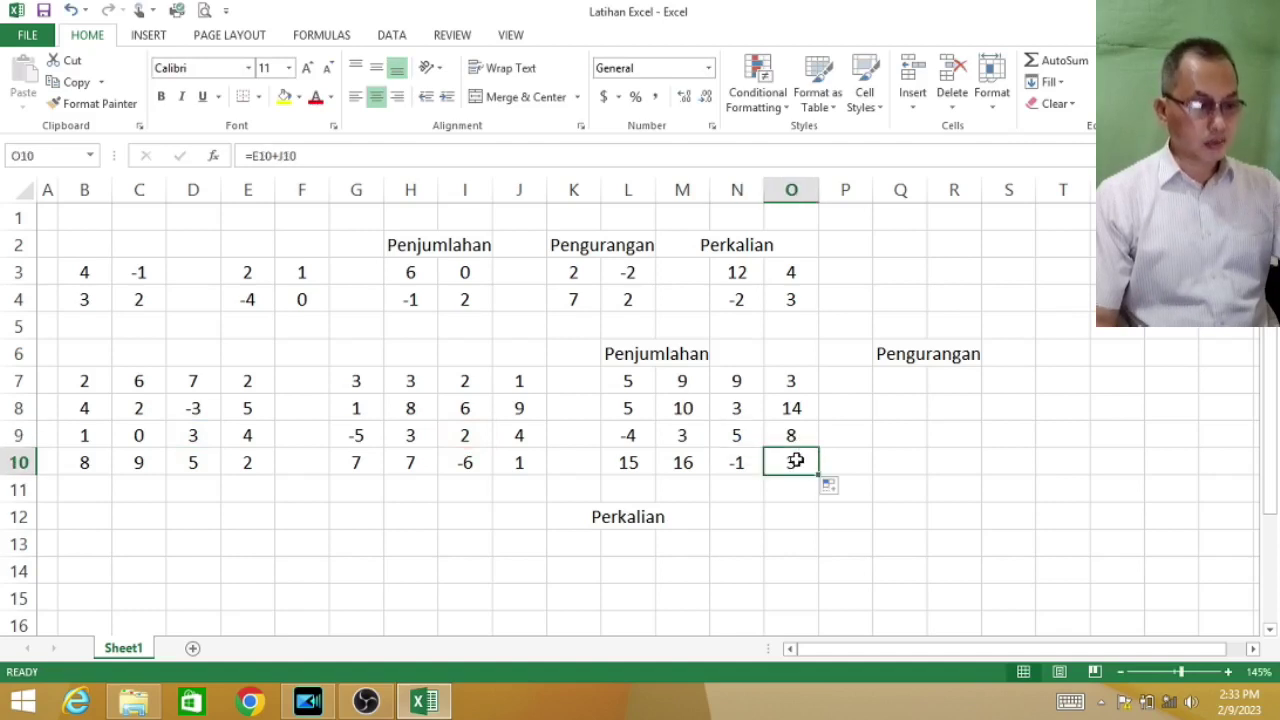
double_click(795, 465)
key("Escape")
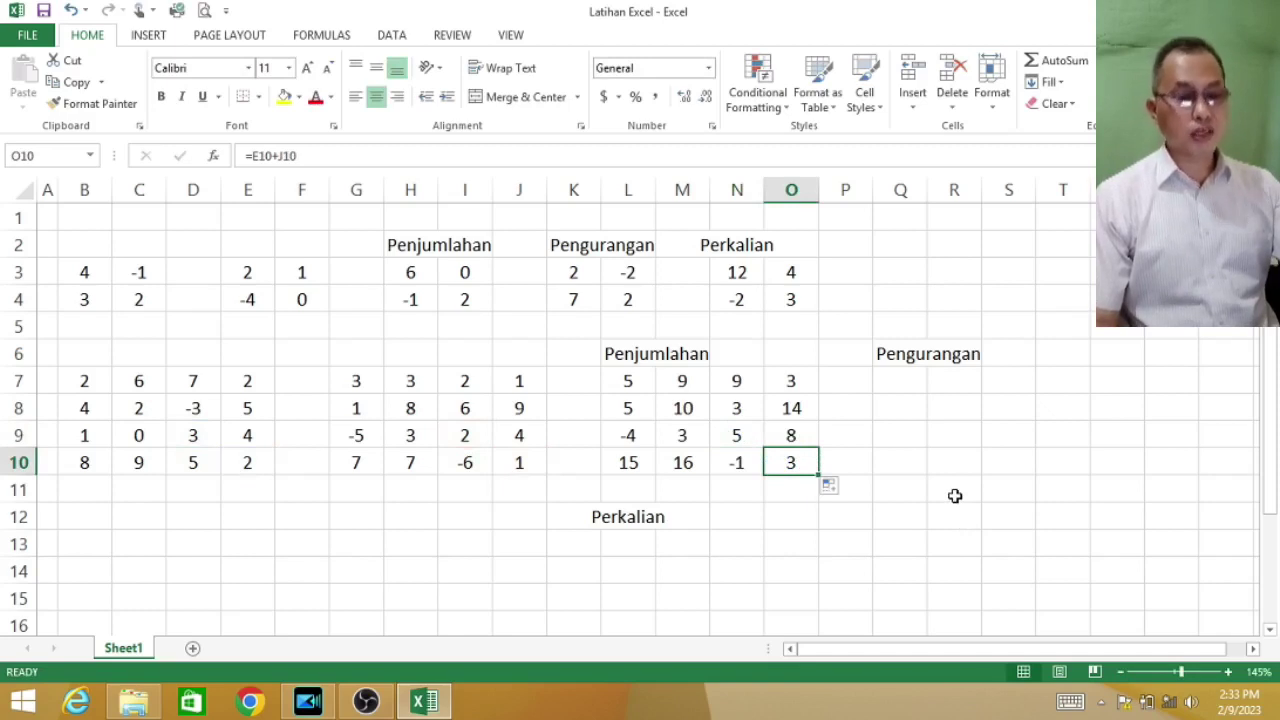
Step: Enter the subtraction formula =B7-G7 in cell Q7 under Pengurangan and fill it across Q7:T10
left_click(906, 376)
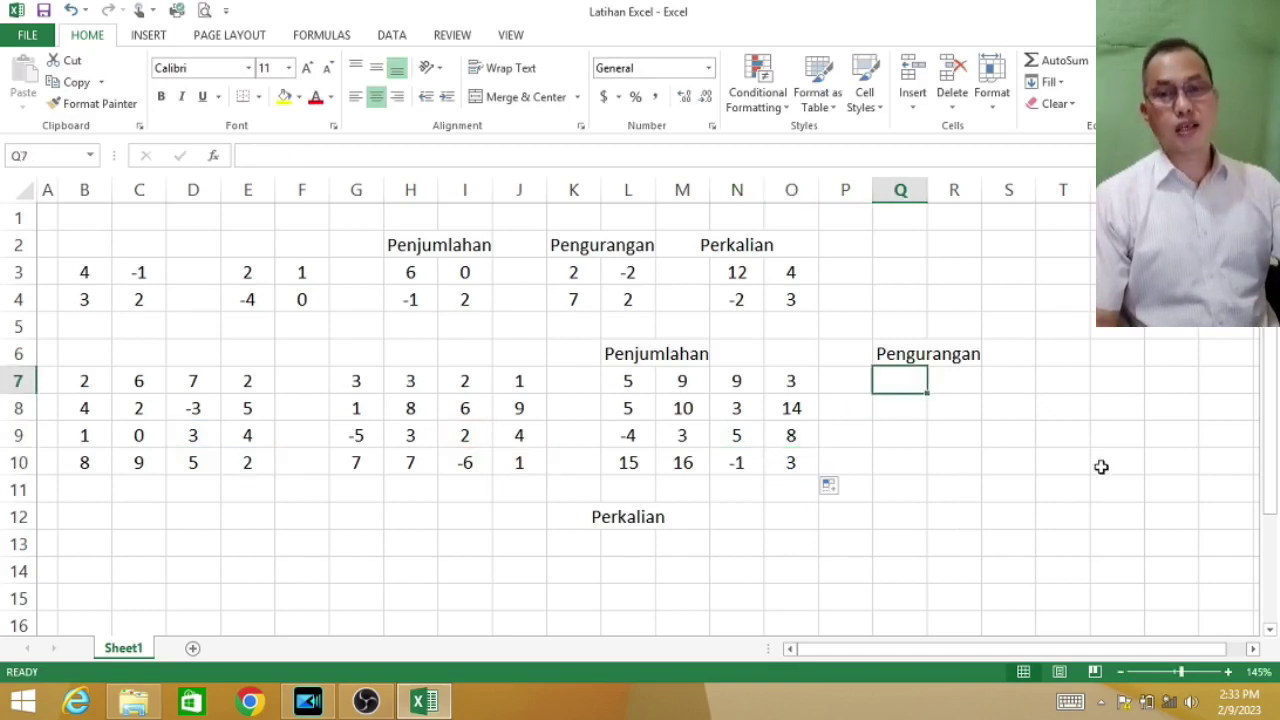
type("=")
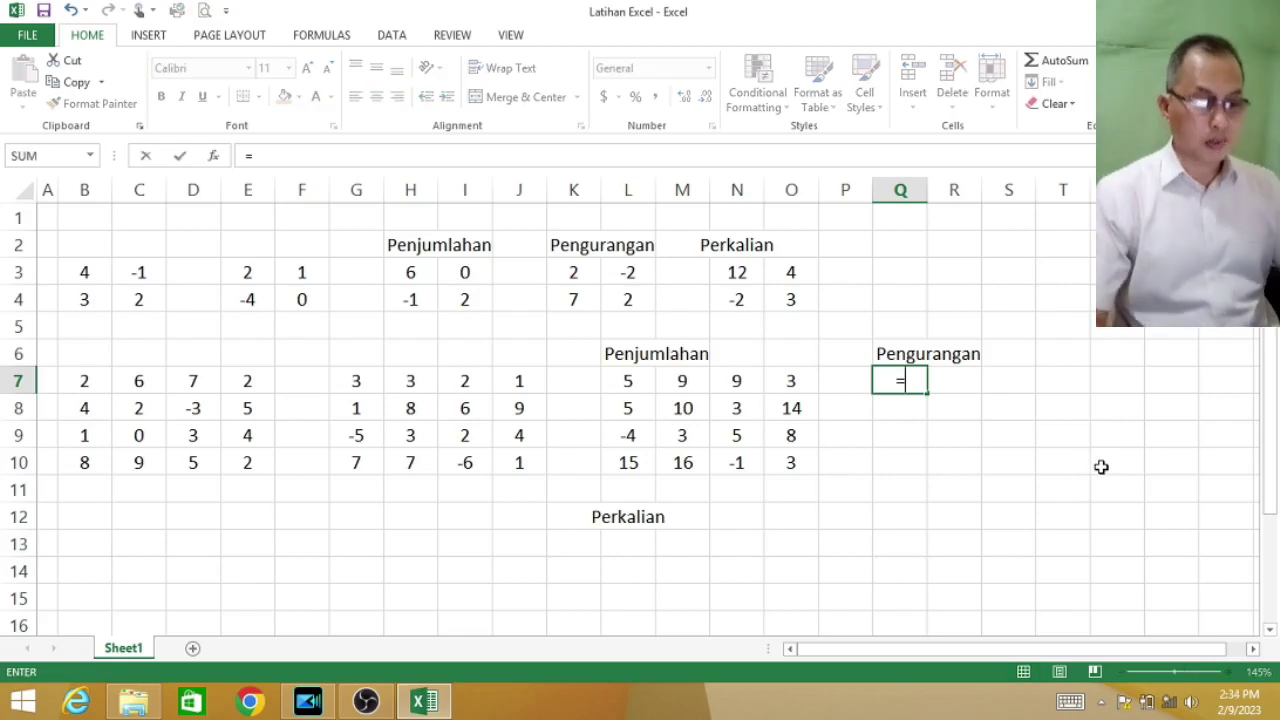
left_click(84, 388)
type("-")
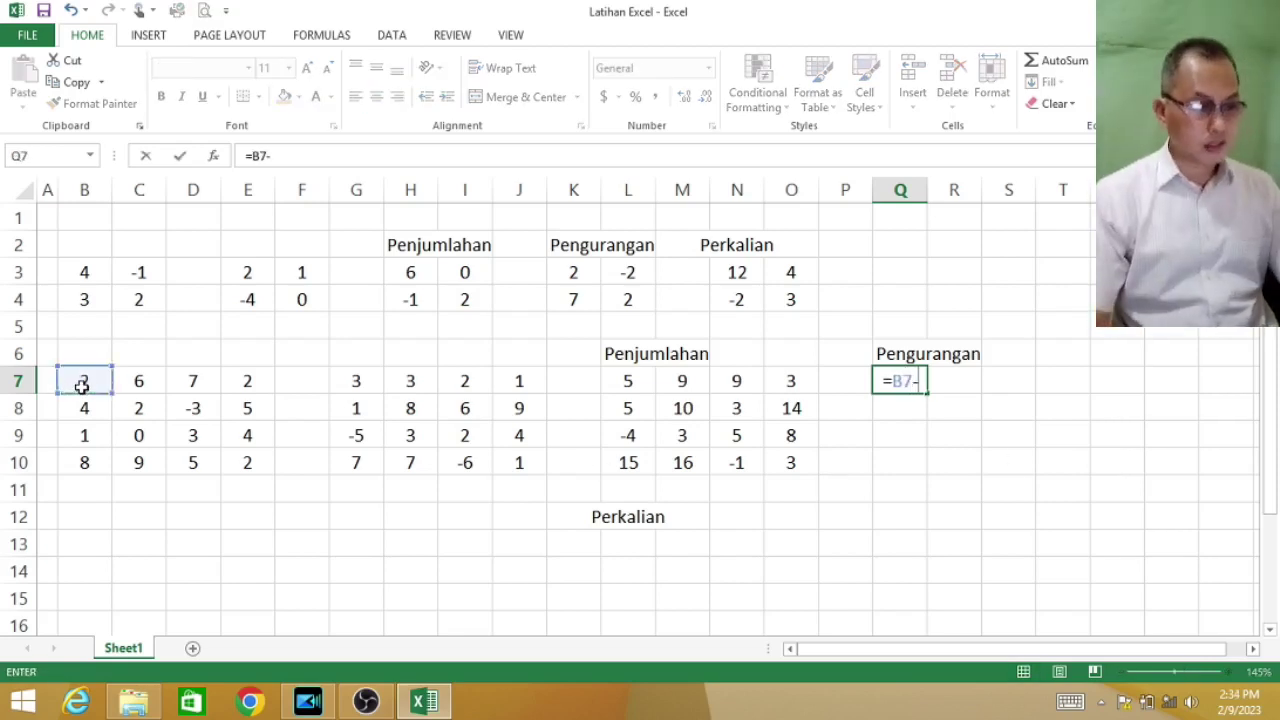
left_click(357, 379)
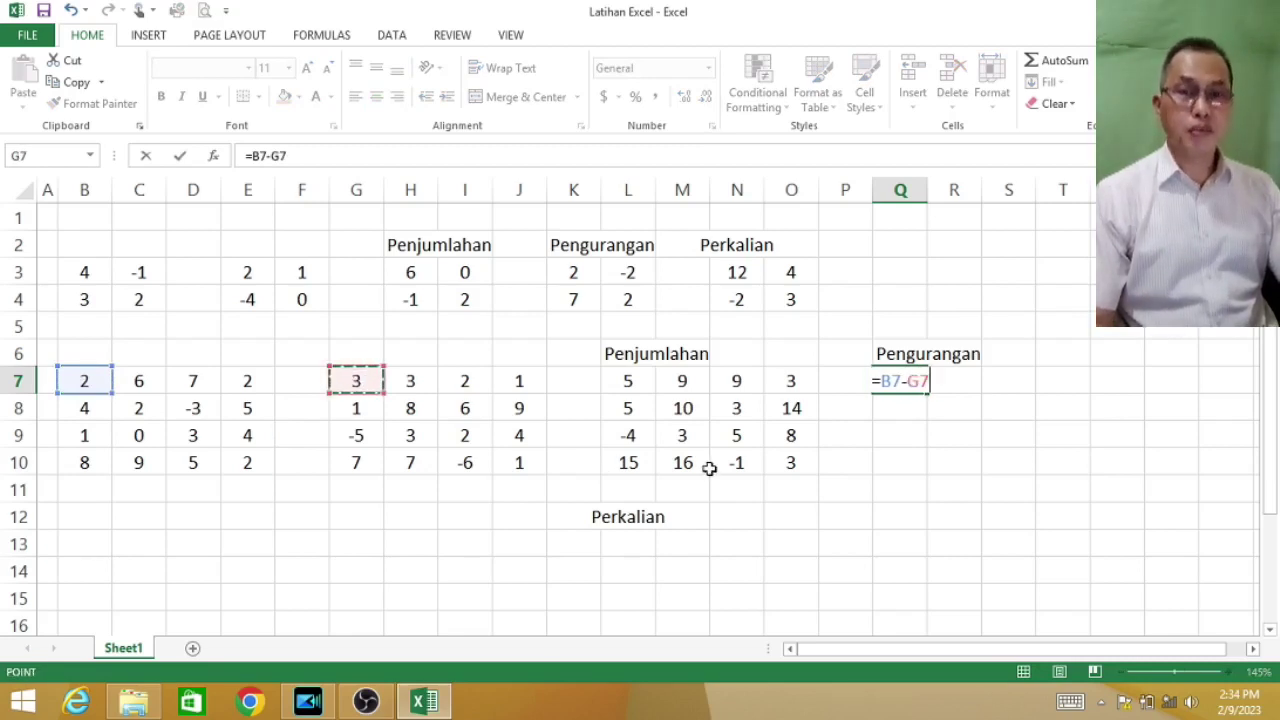
key("Return")
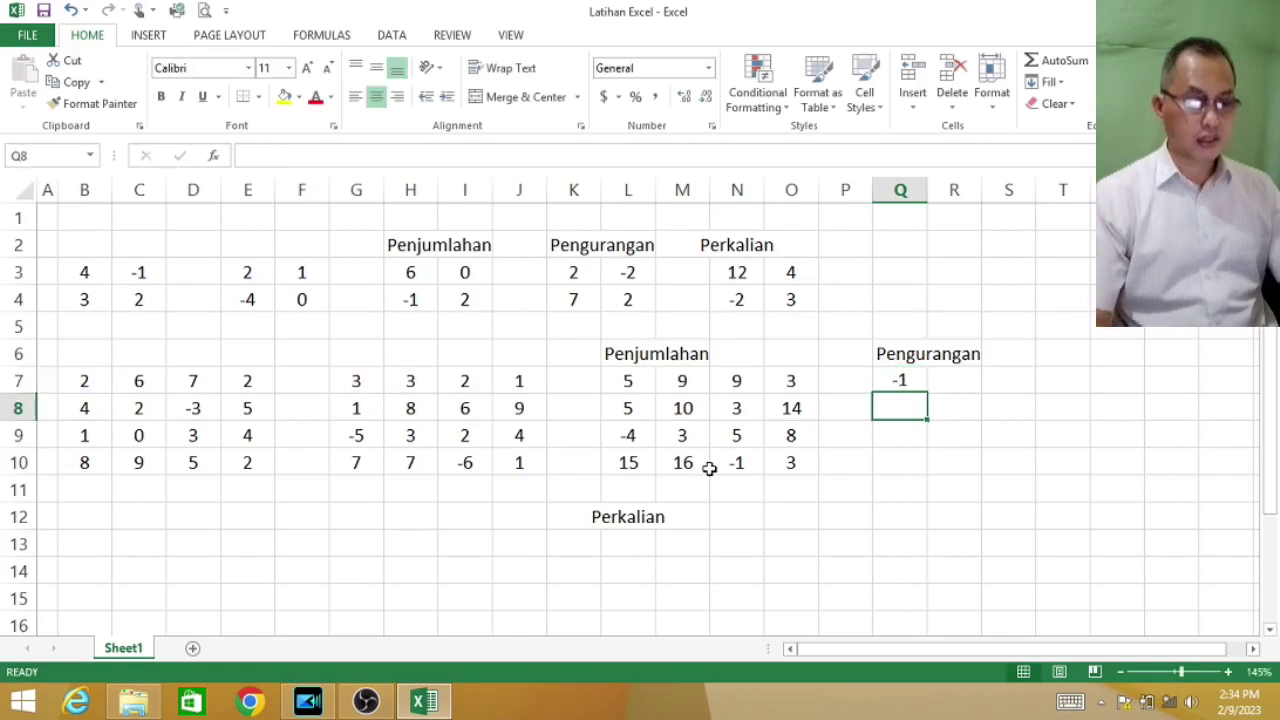
left_click(908, 384)
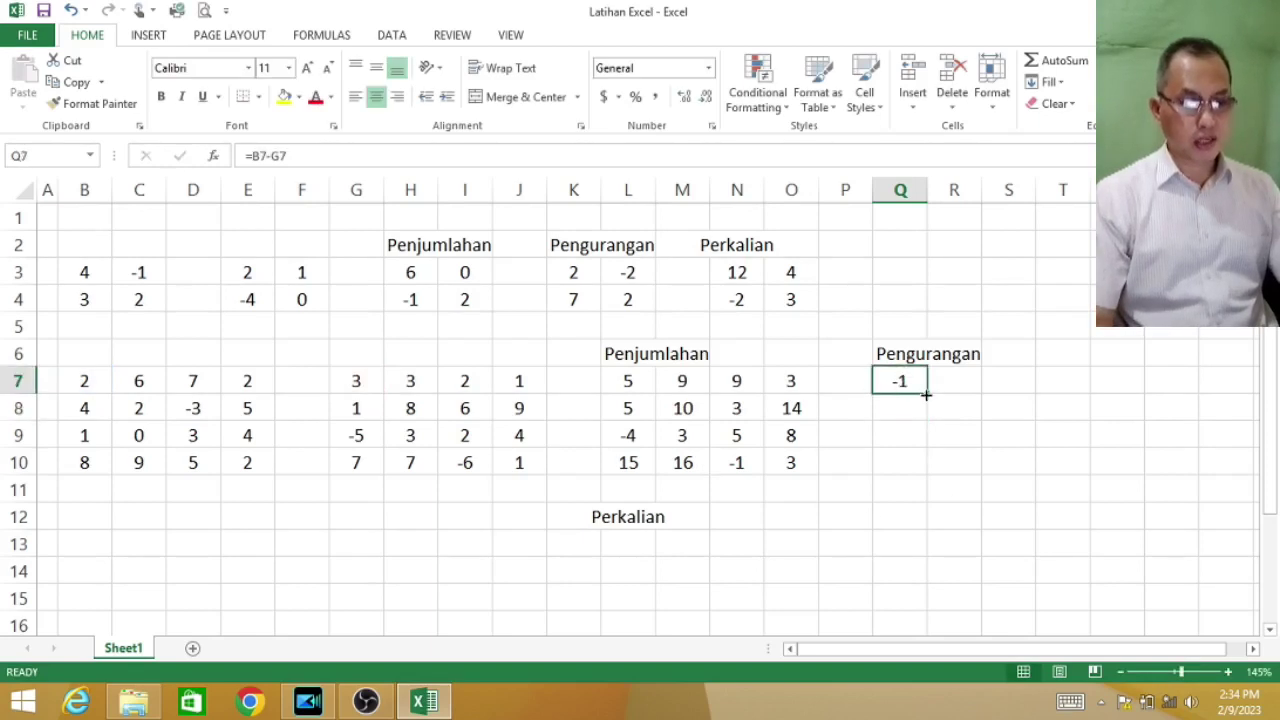
left_click_drag(926, 394, 1094, 472)
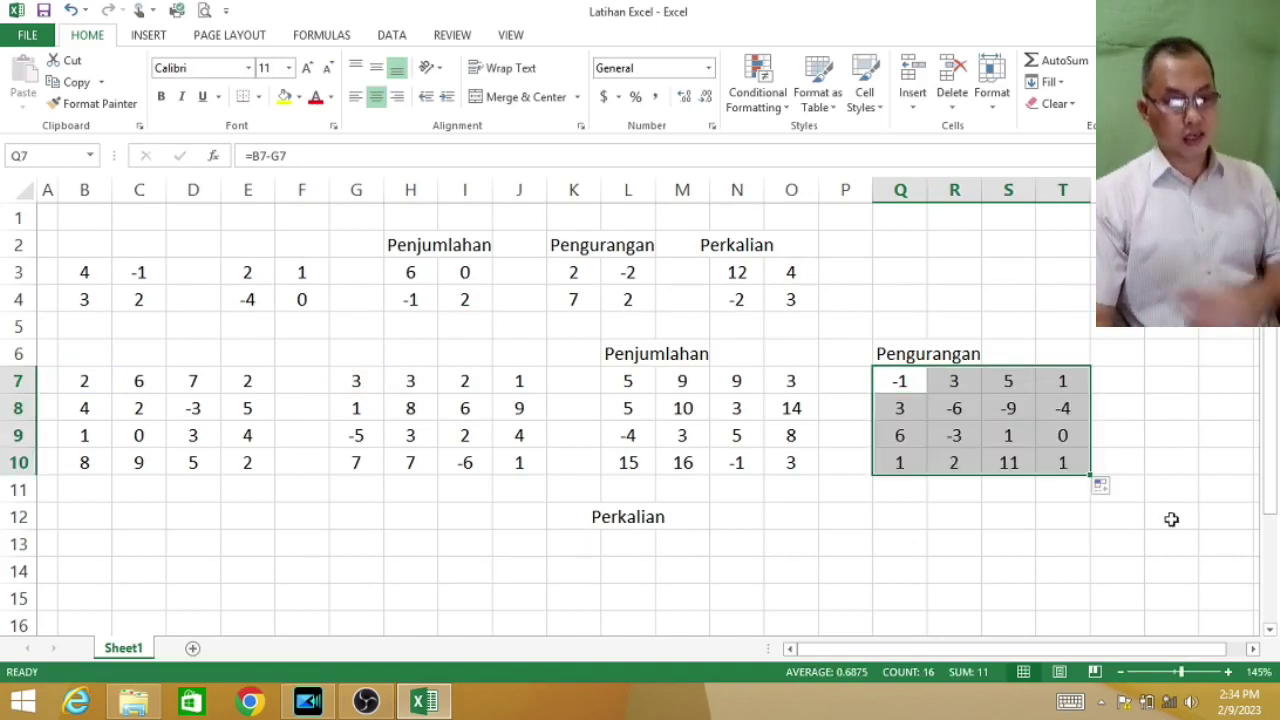
Step: Check which cells the filled subtraction formulas in R9 and T8 refer to
left_click(957, 435)
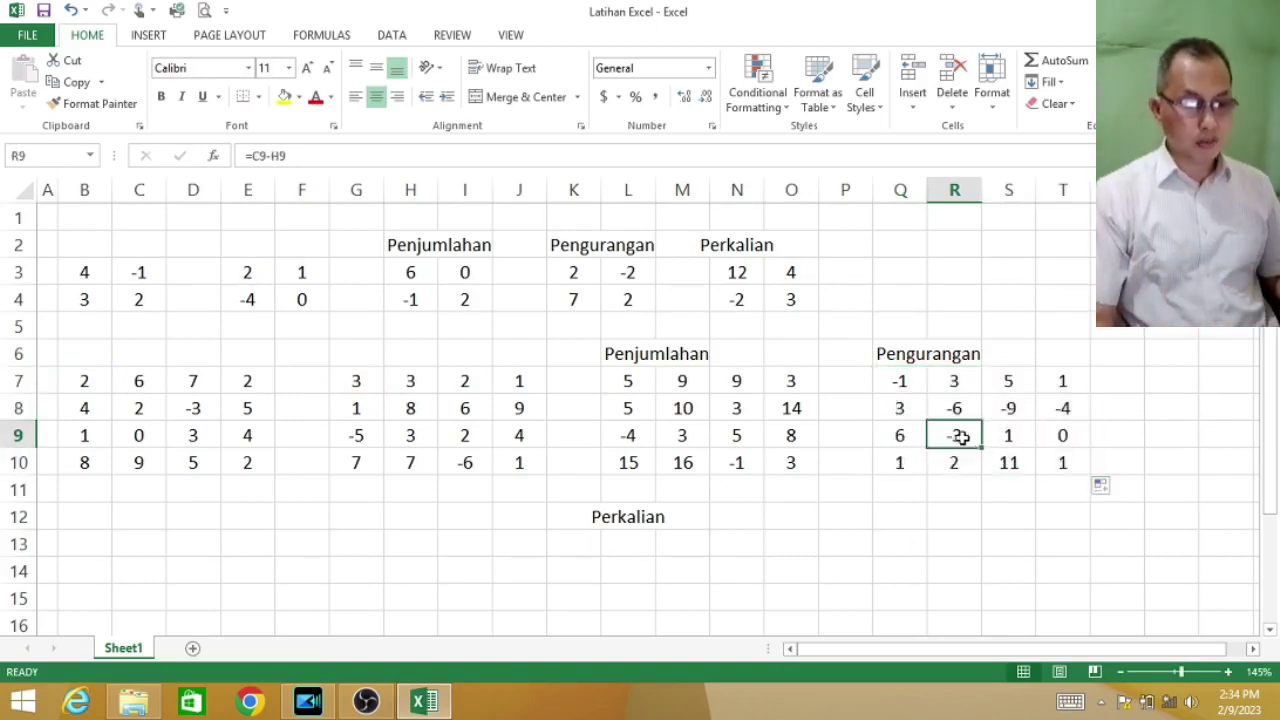
double_click(957, 435)
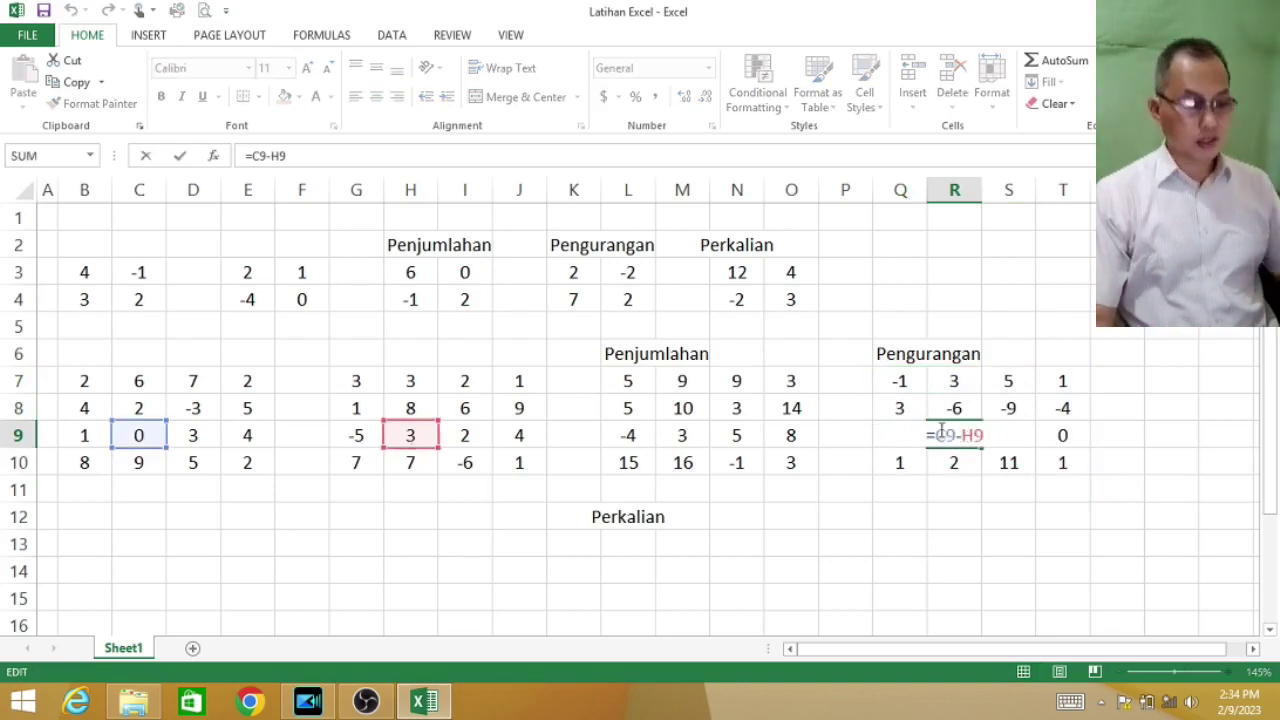
key("Escape")
double_click(1066, 408)
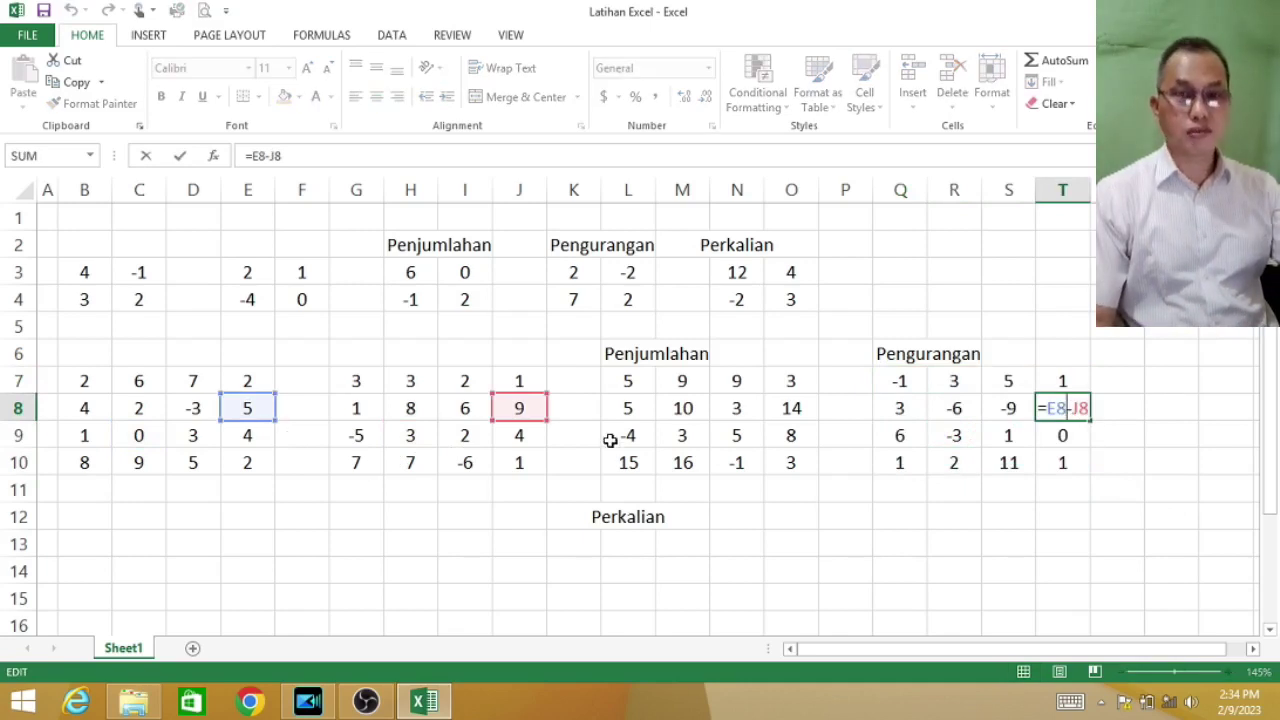
key("ctrl+Return")
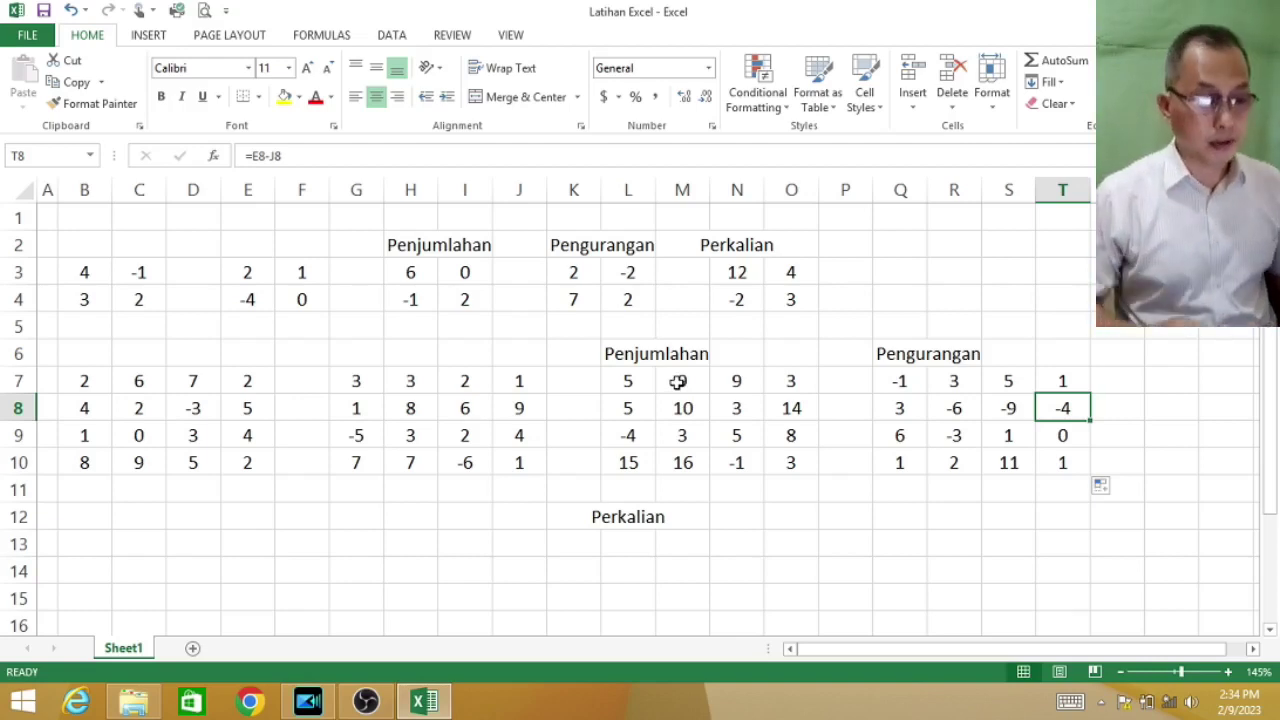
Step: Start the 4×4 product formula in cell L13 under Perkalian with the first term =($B7*G$7), locking column B and row 7
scroll(630, 362, "down", 1)
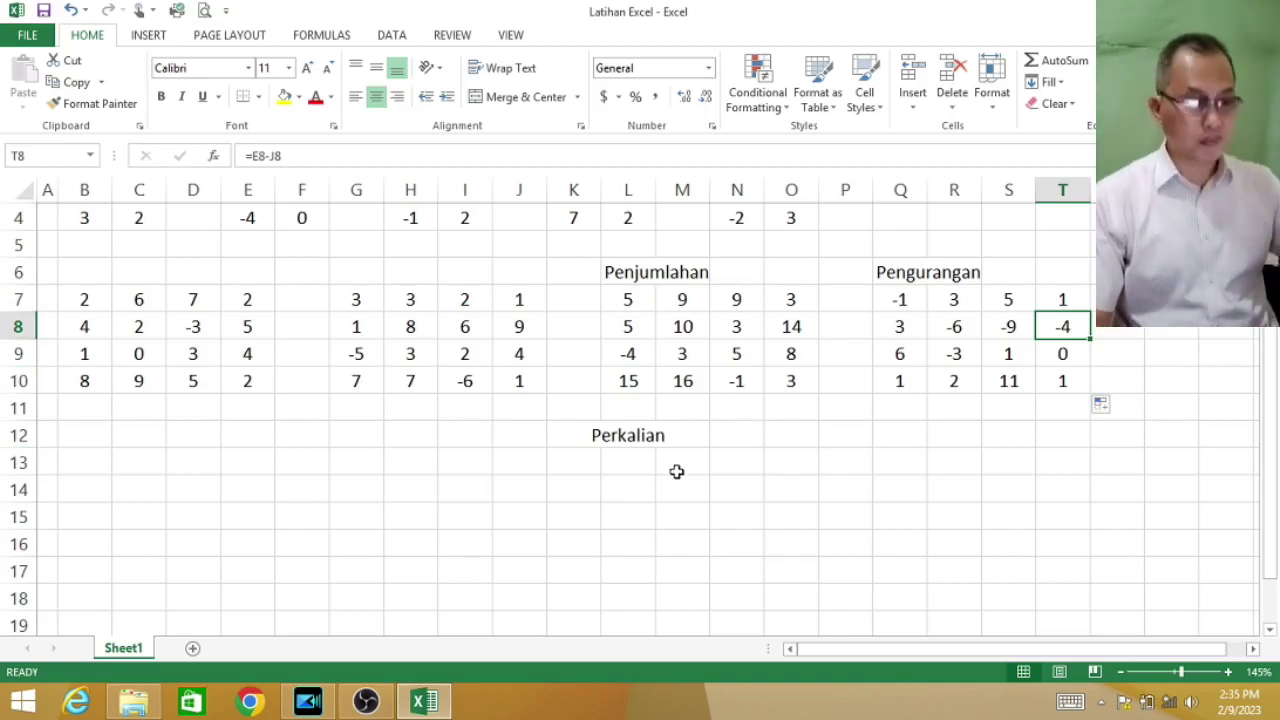
left_click(624, 468)
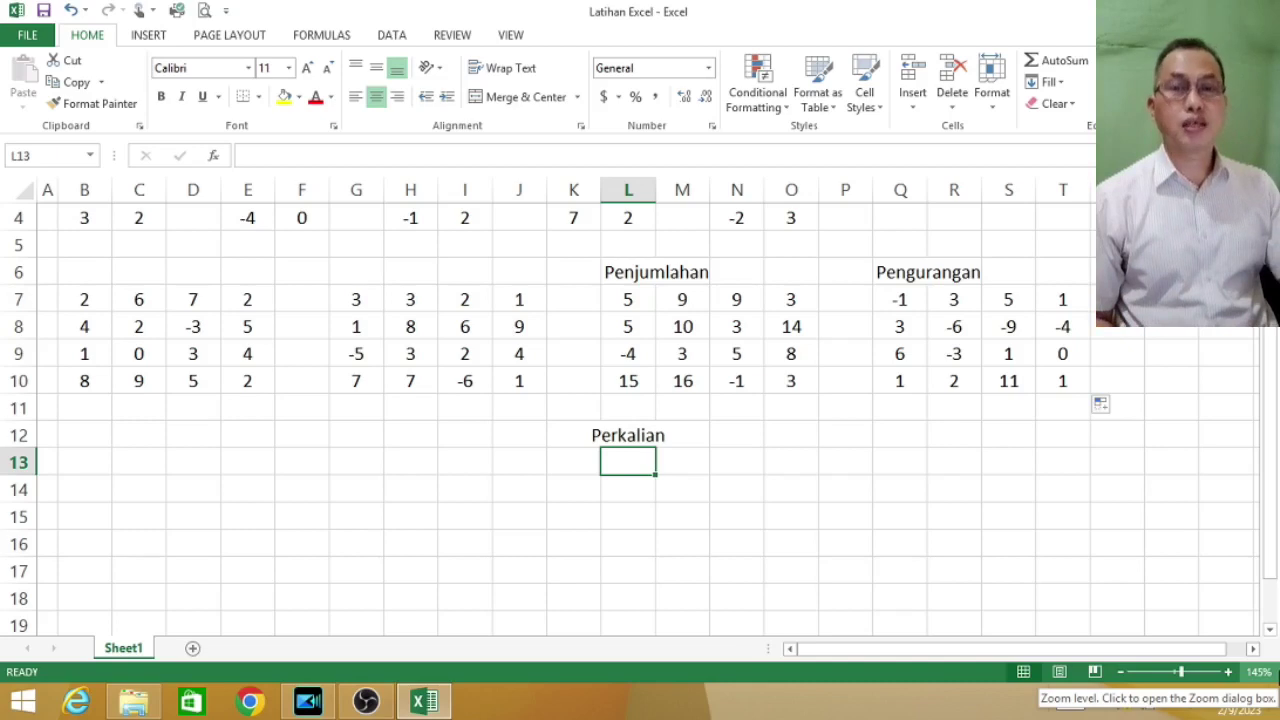
type("=")
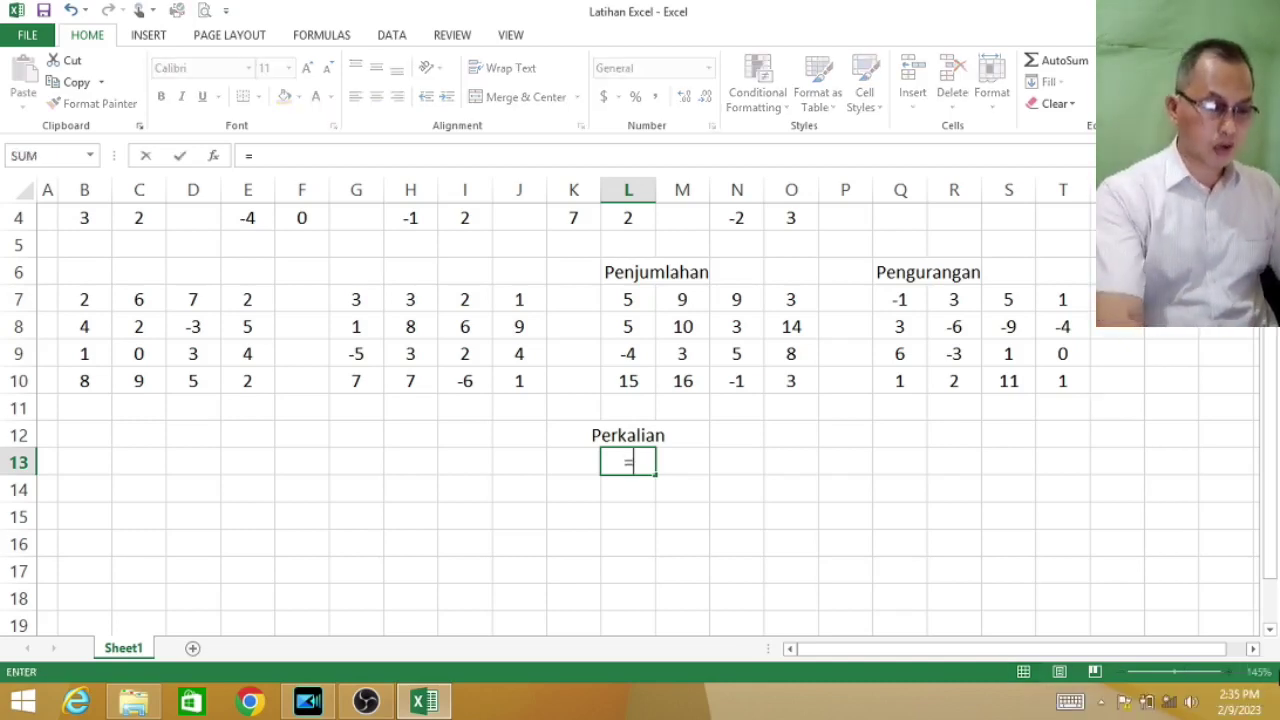
type("(")
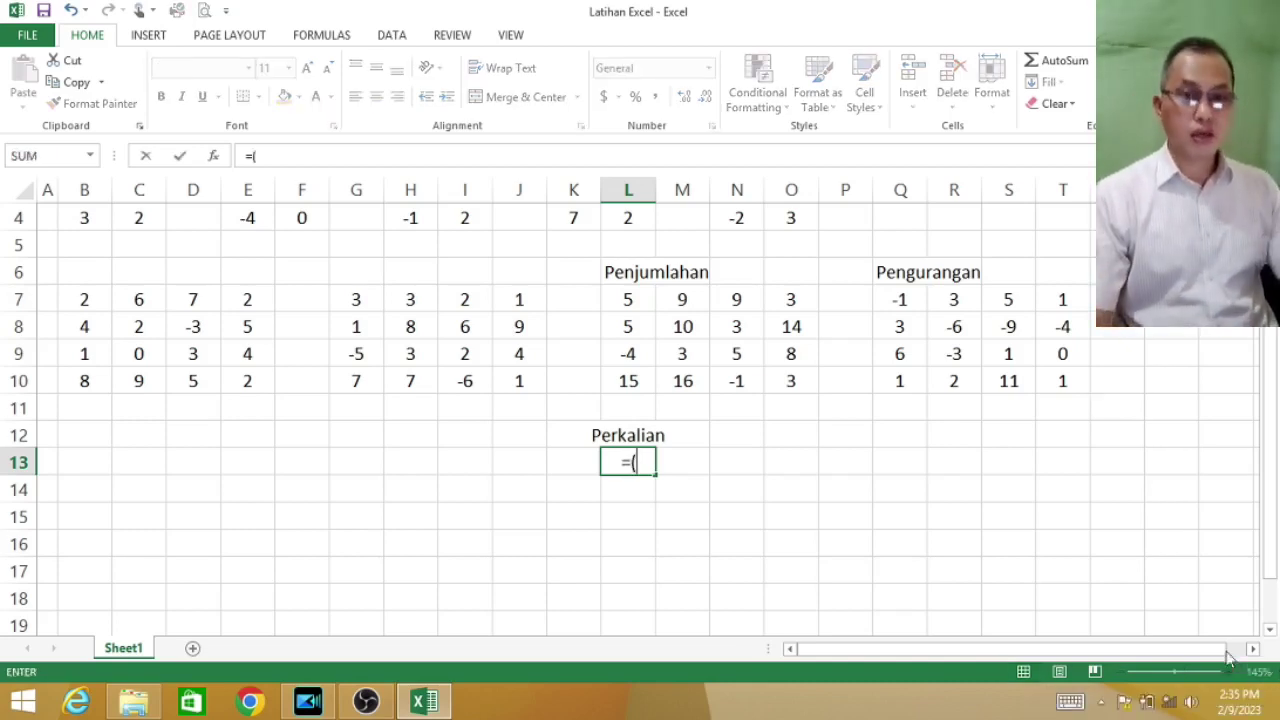
left_click(92, 304)
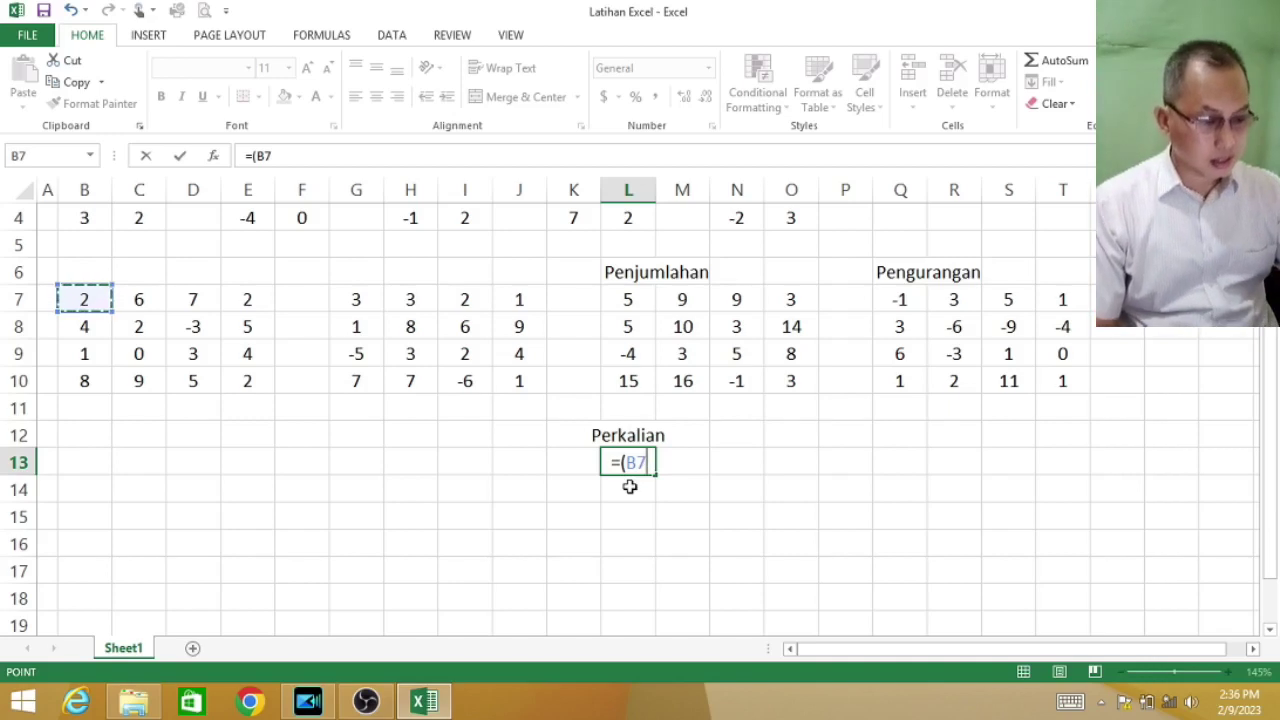
key("F4")
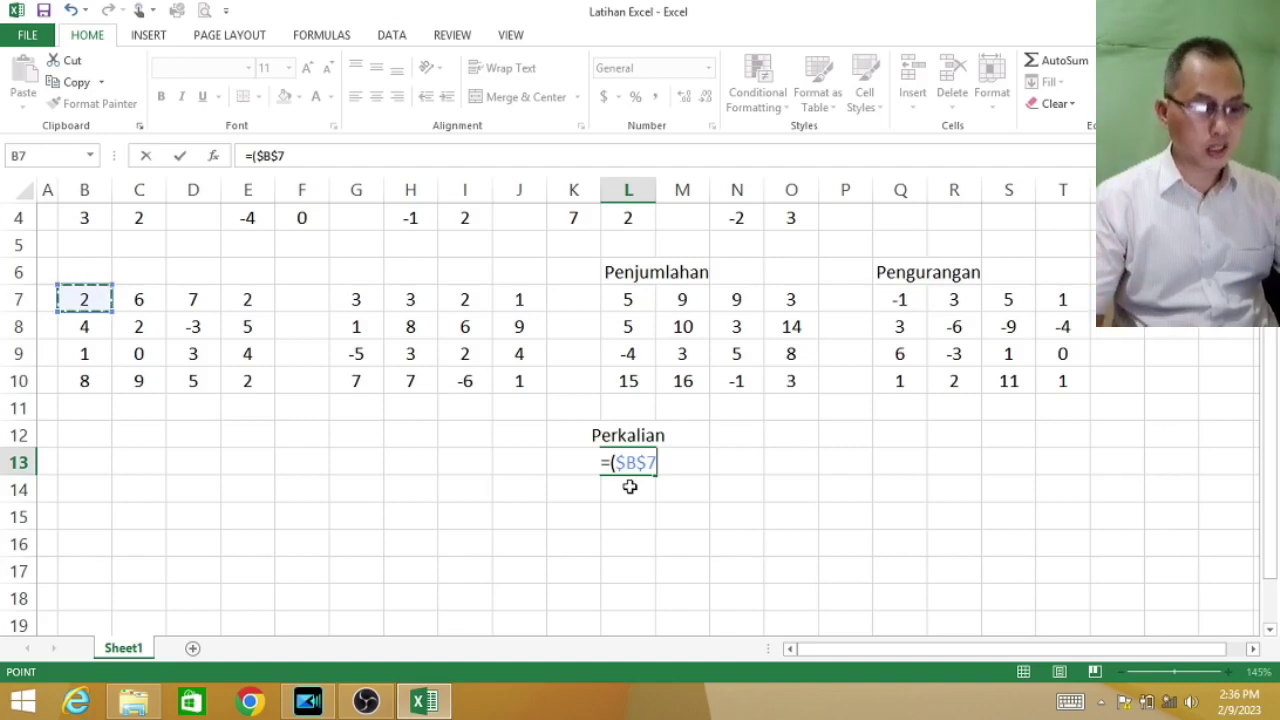
key("F4")
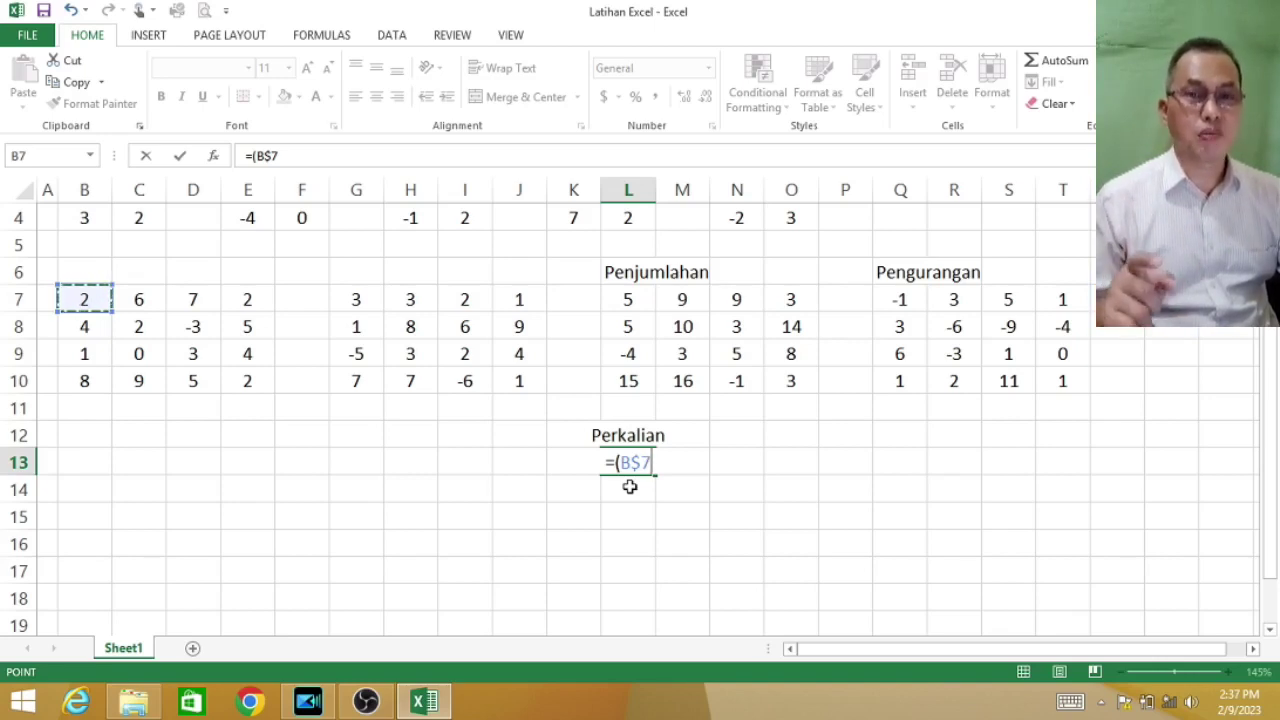
key("F4")
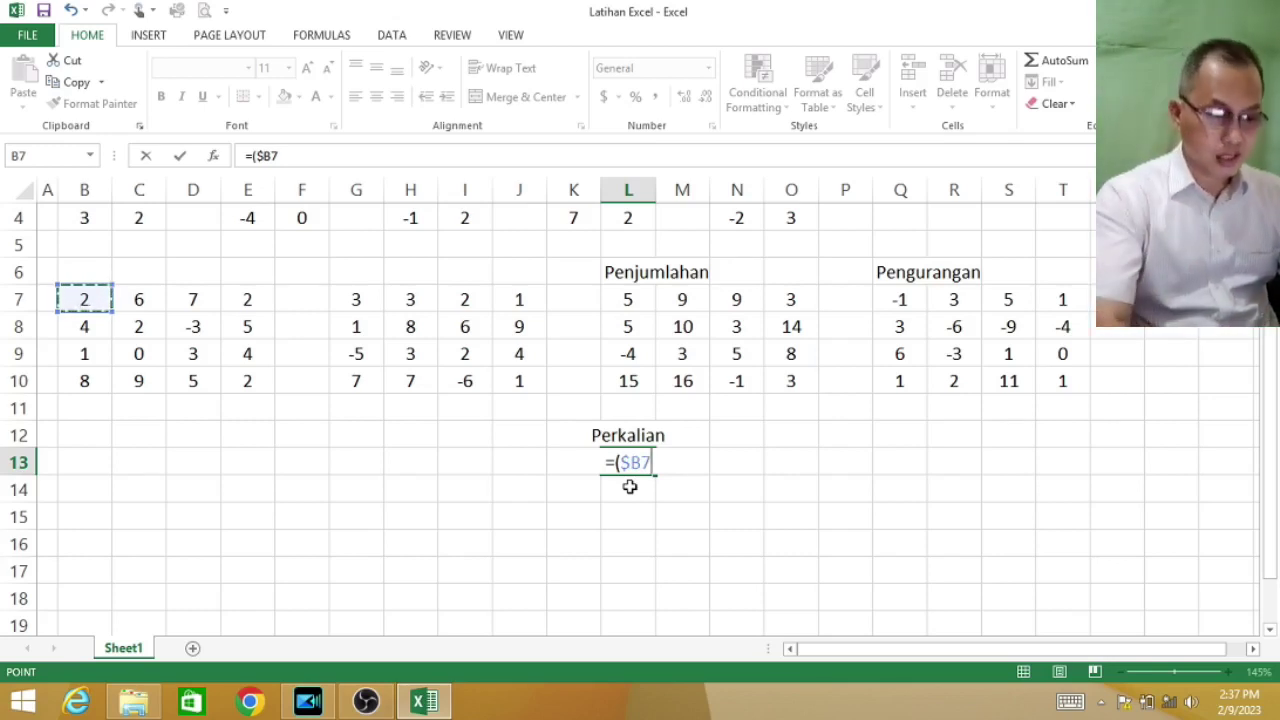
type("*")
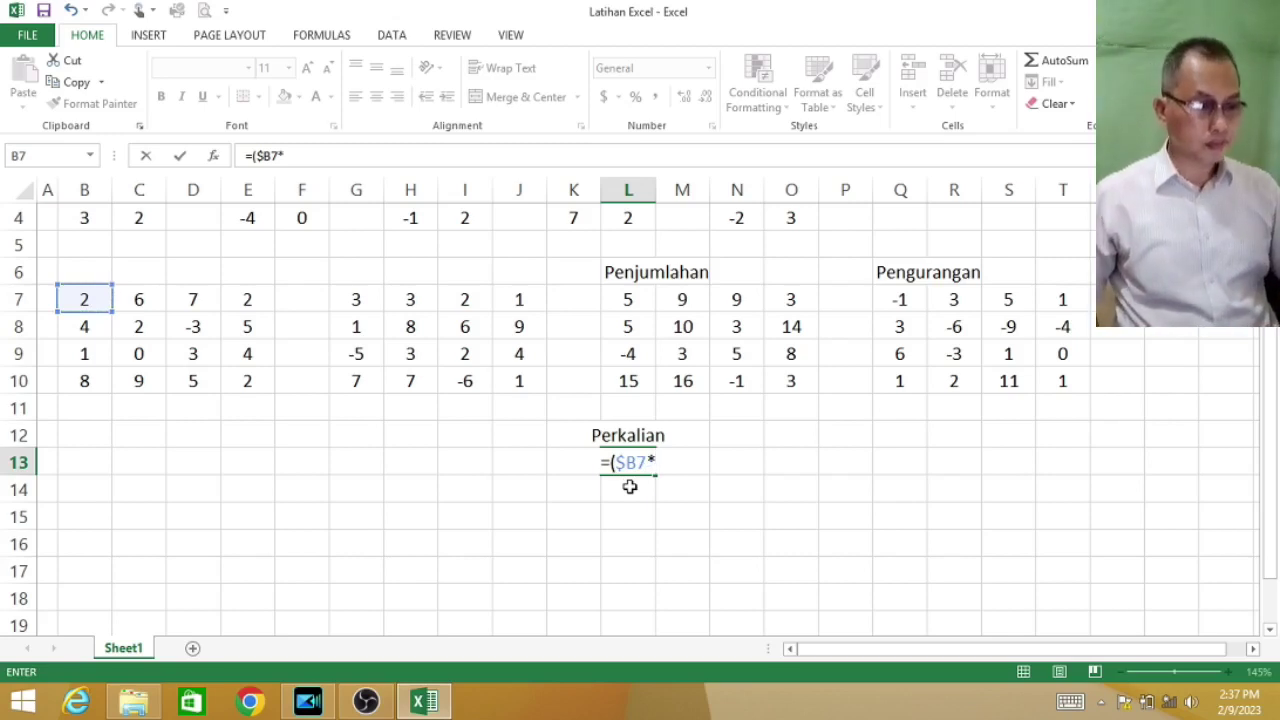
left_click(356, 300)
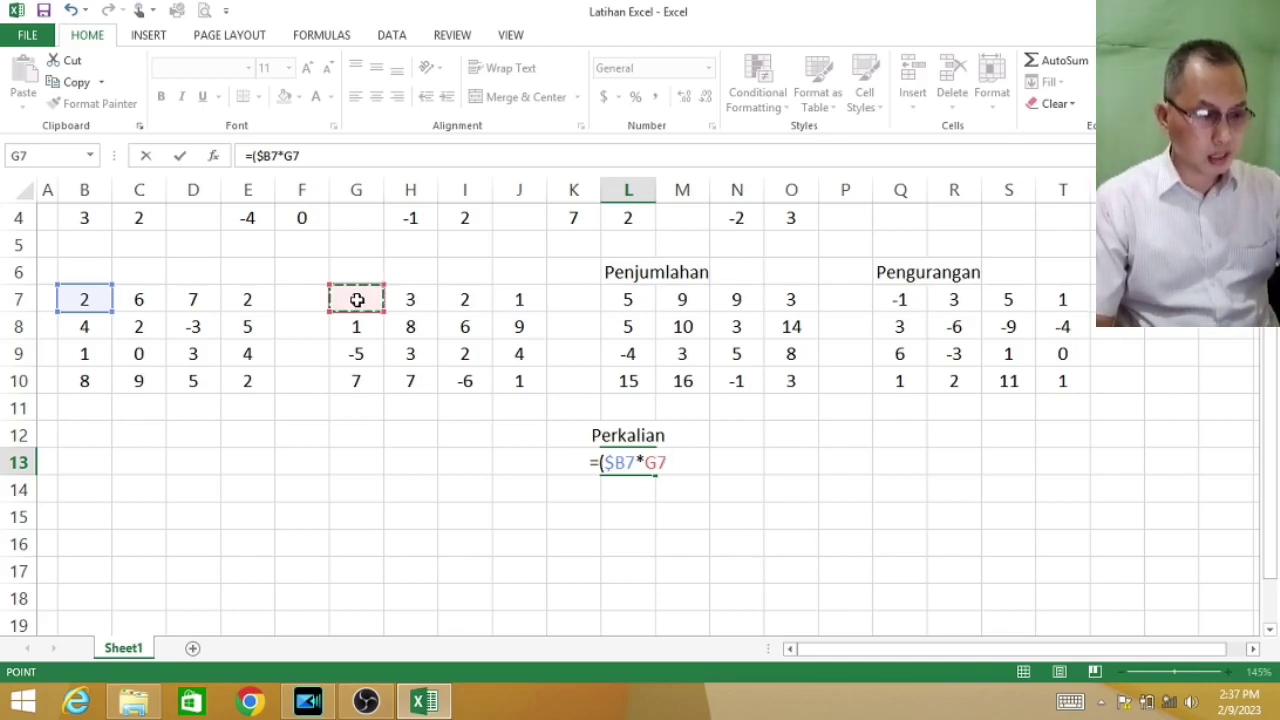
key("F4")
key("F4")
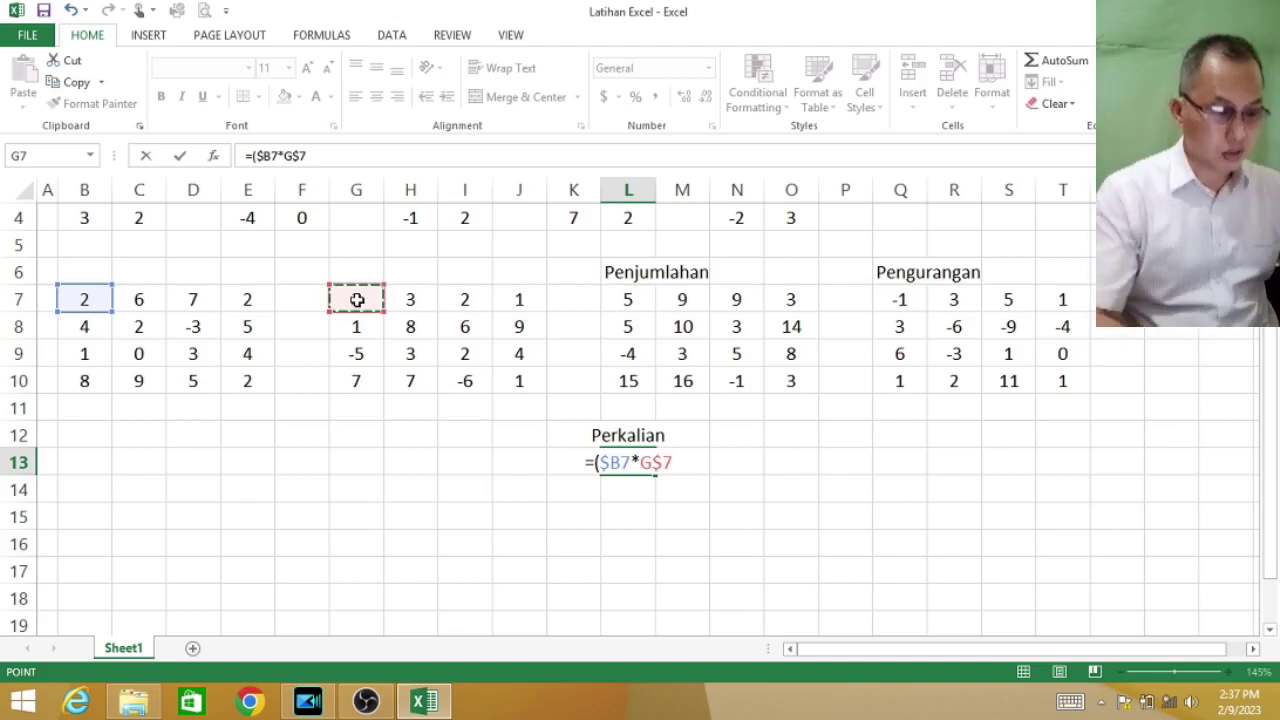
type(")")
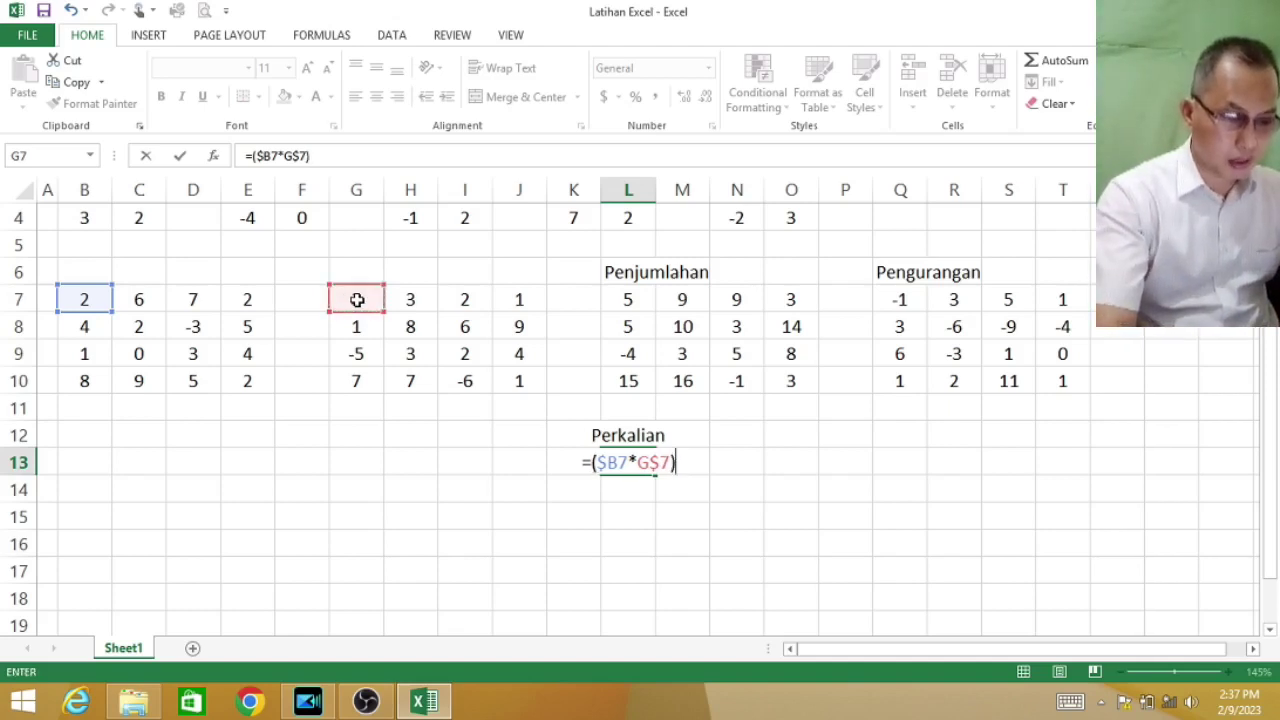
Step: Add the second term ($C7*G$8) to the product formula in L13, locking column C and row 8
type("+(")
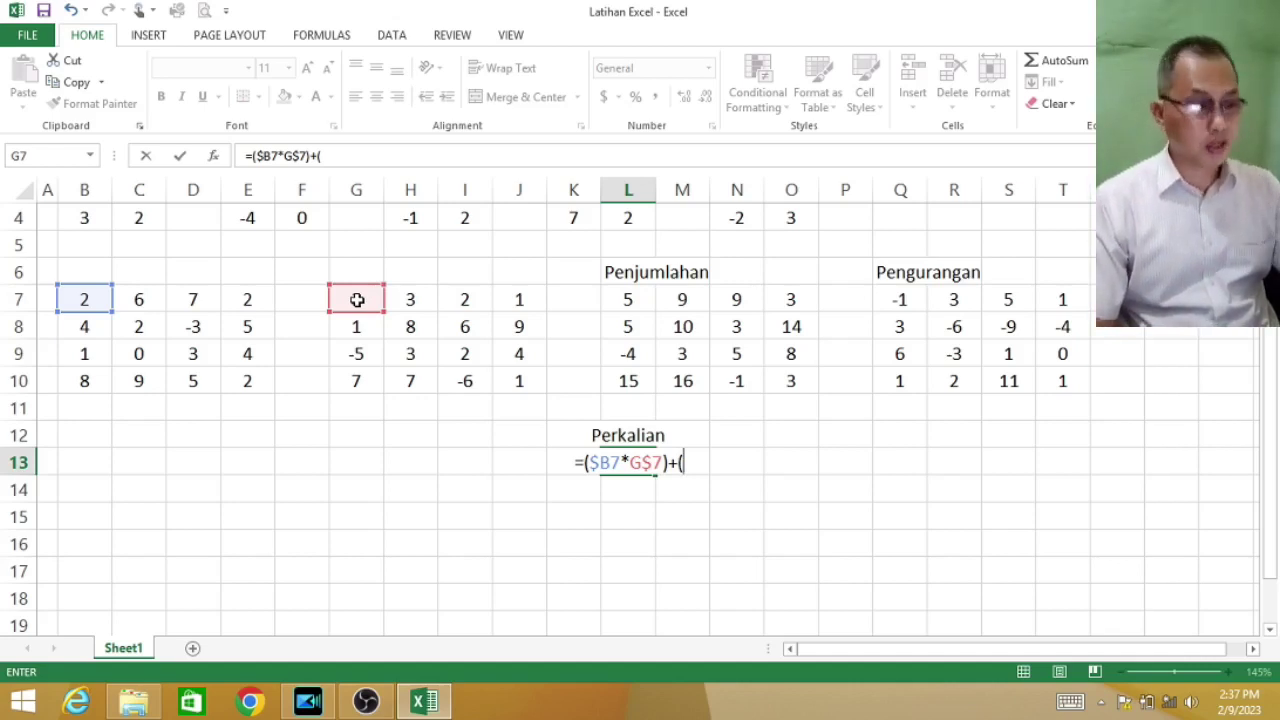
left_click(145, 300)
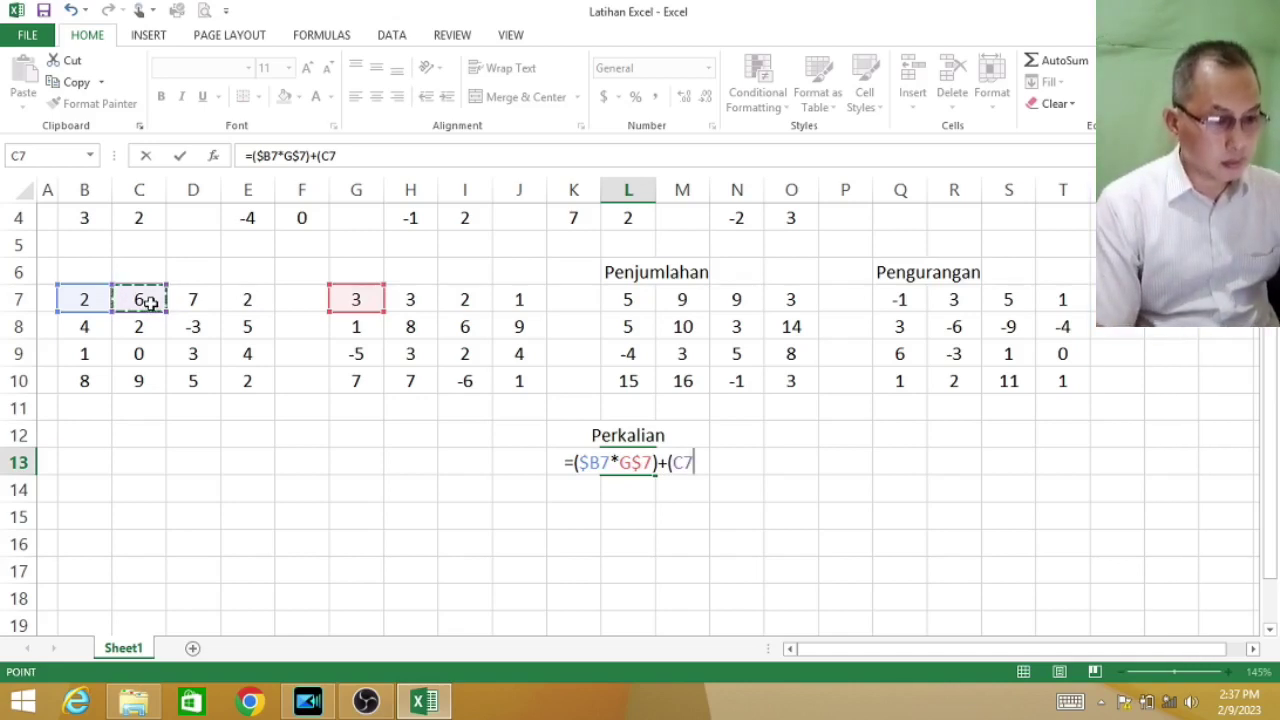
key("F4")
key("F4")
key("F4")
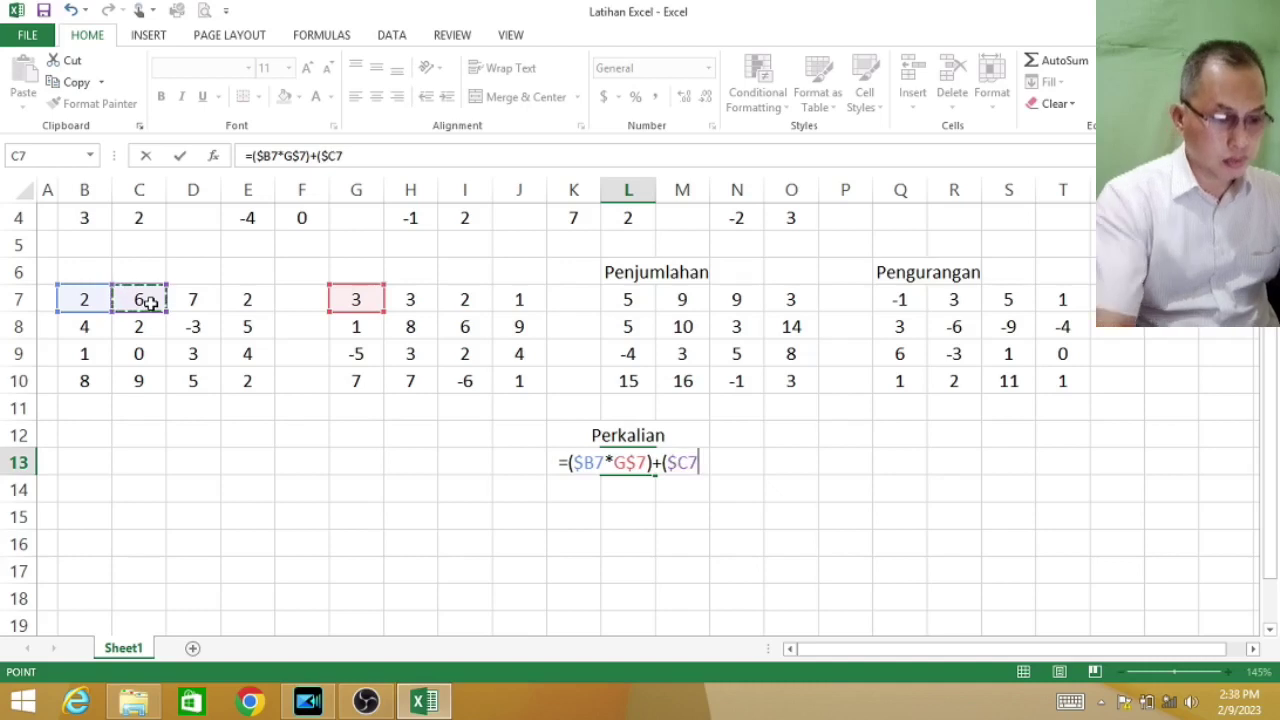
type("*")
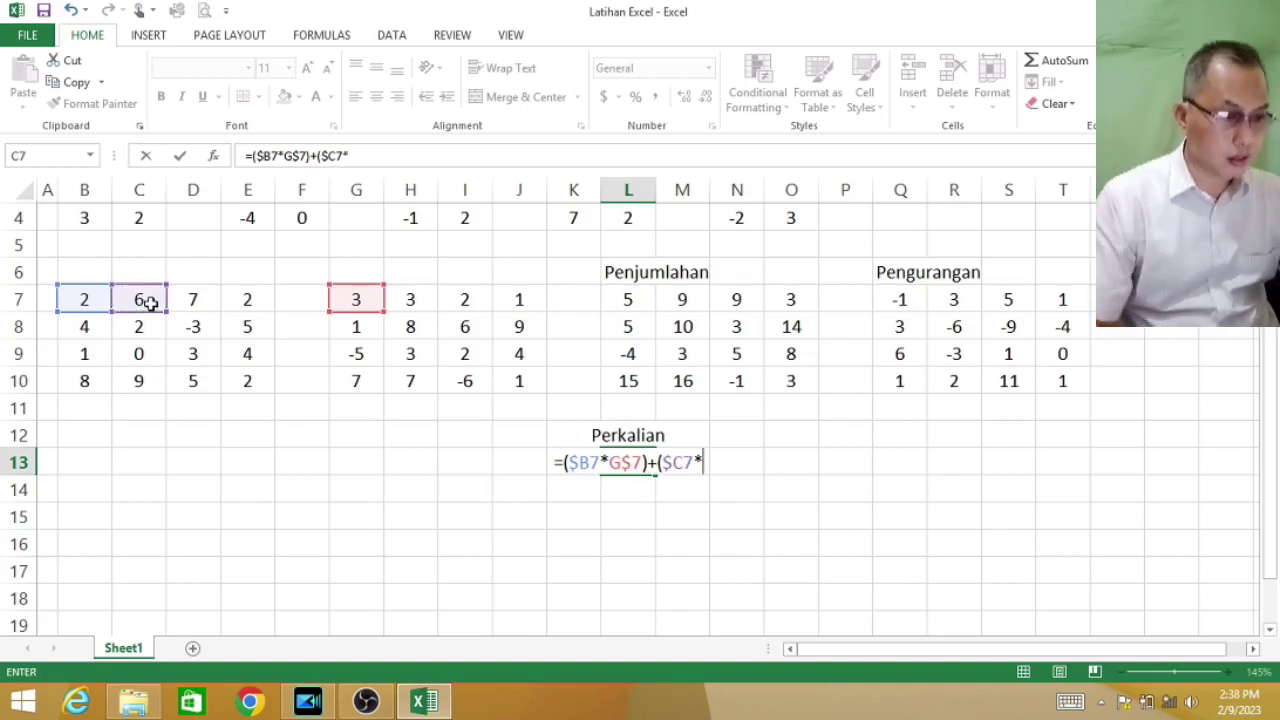
left_click(348, 327)
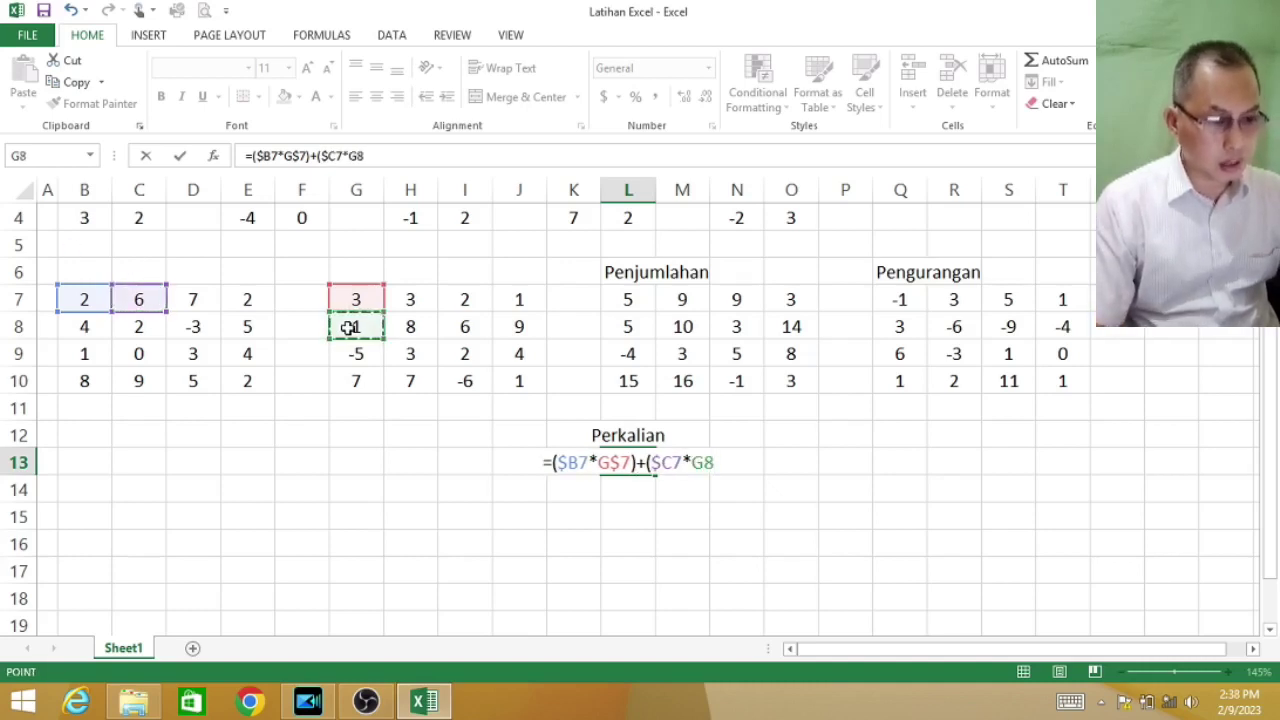
key("F4")
key("F4")
type(")+(")
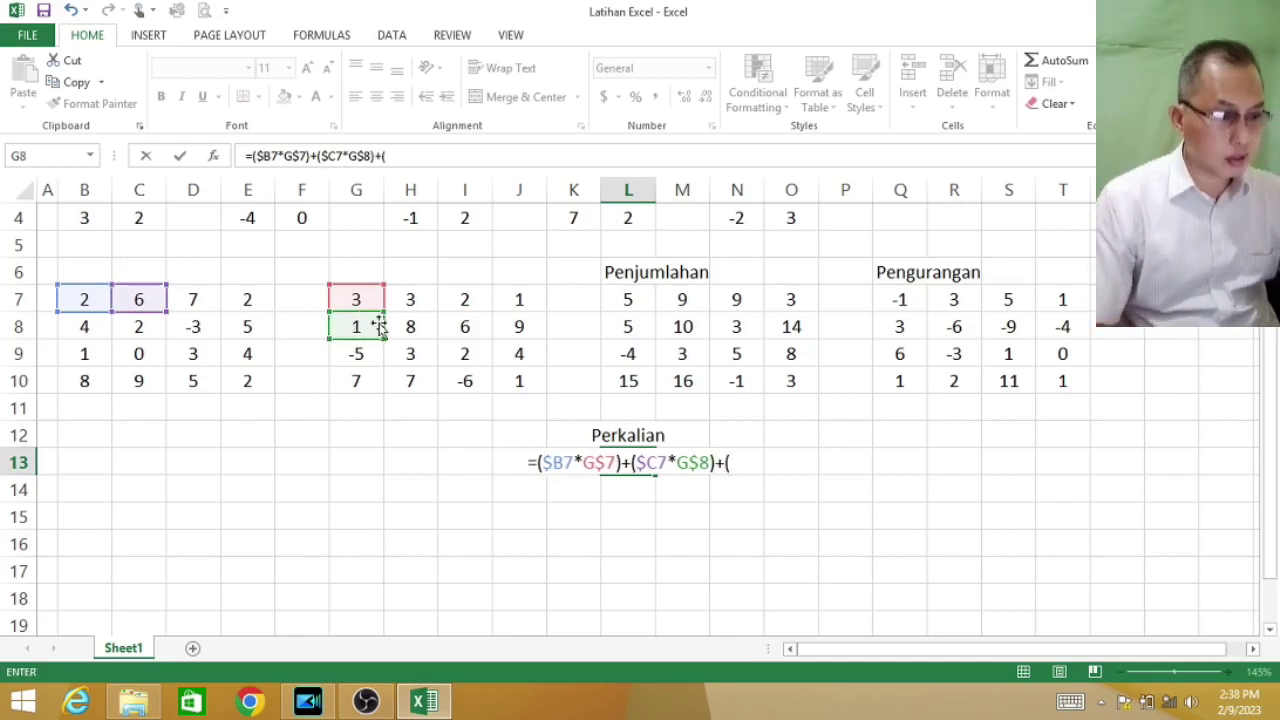
Step: Add the third term ($D7*G$9) to the product formula in L13, locking column D and row 9
left_click(194, 298)
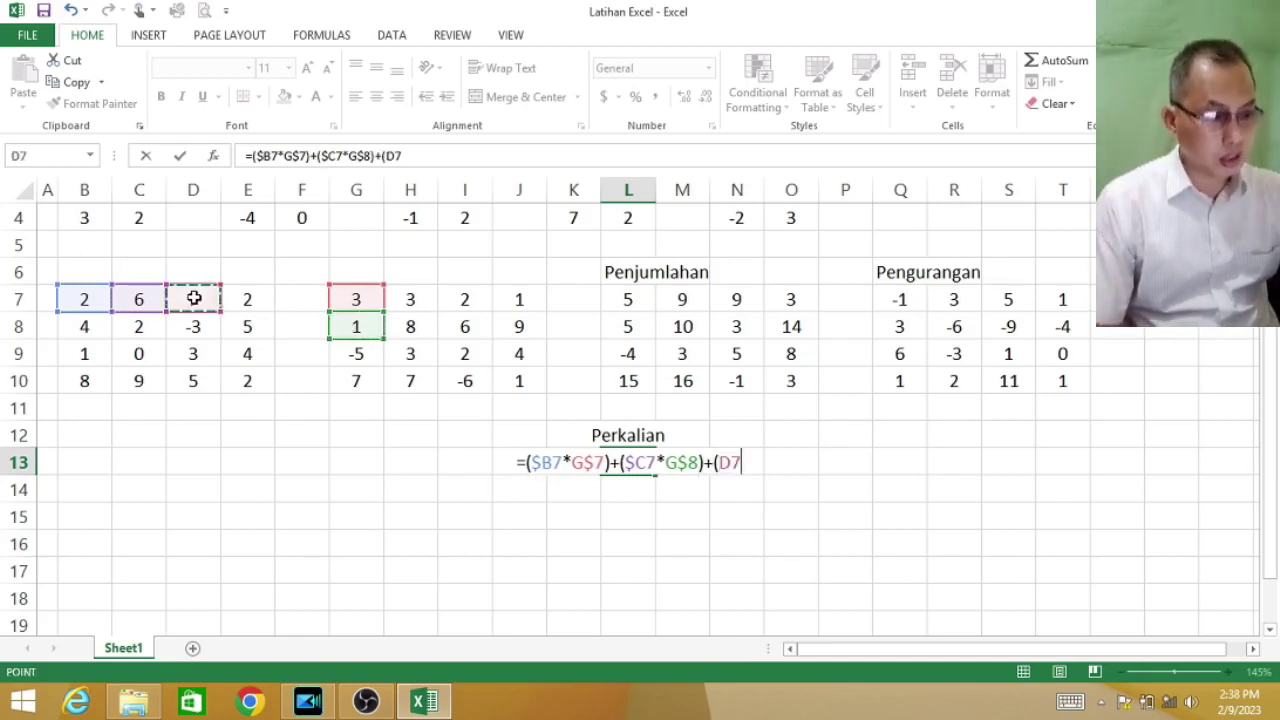
key("F4")
key("F4")
key("F4")
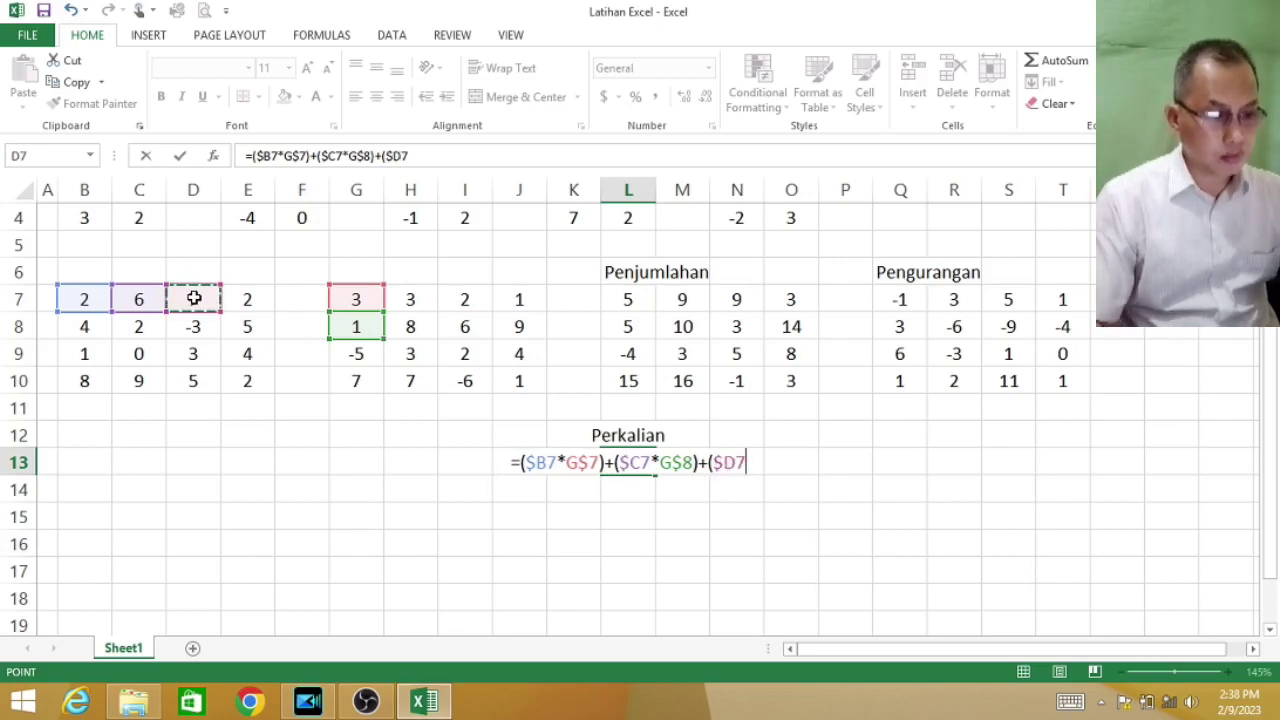
type("*")
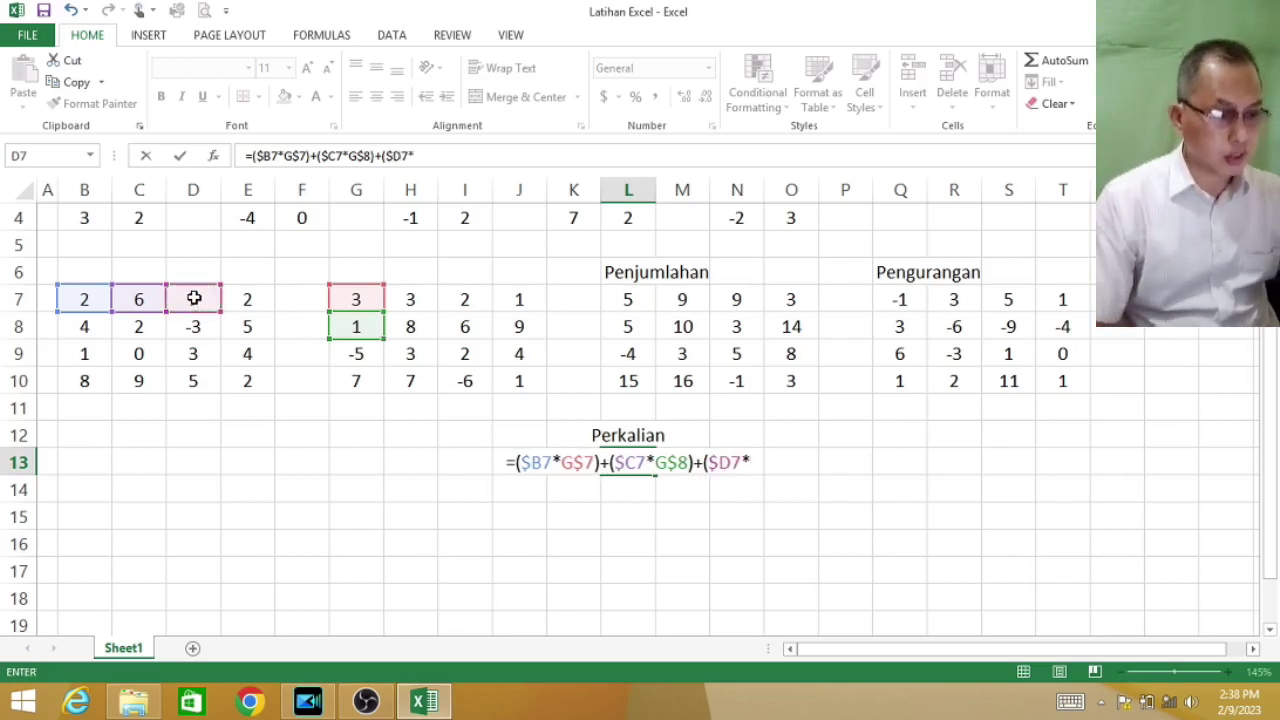
left_click(352, 351)
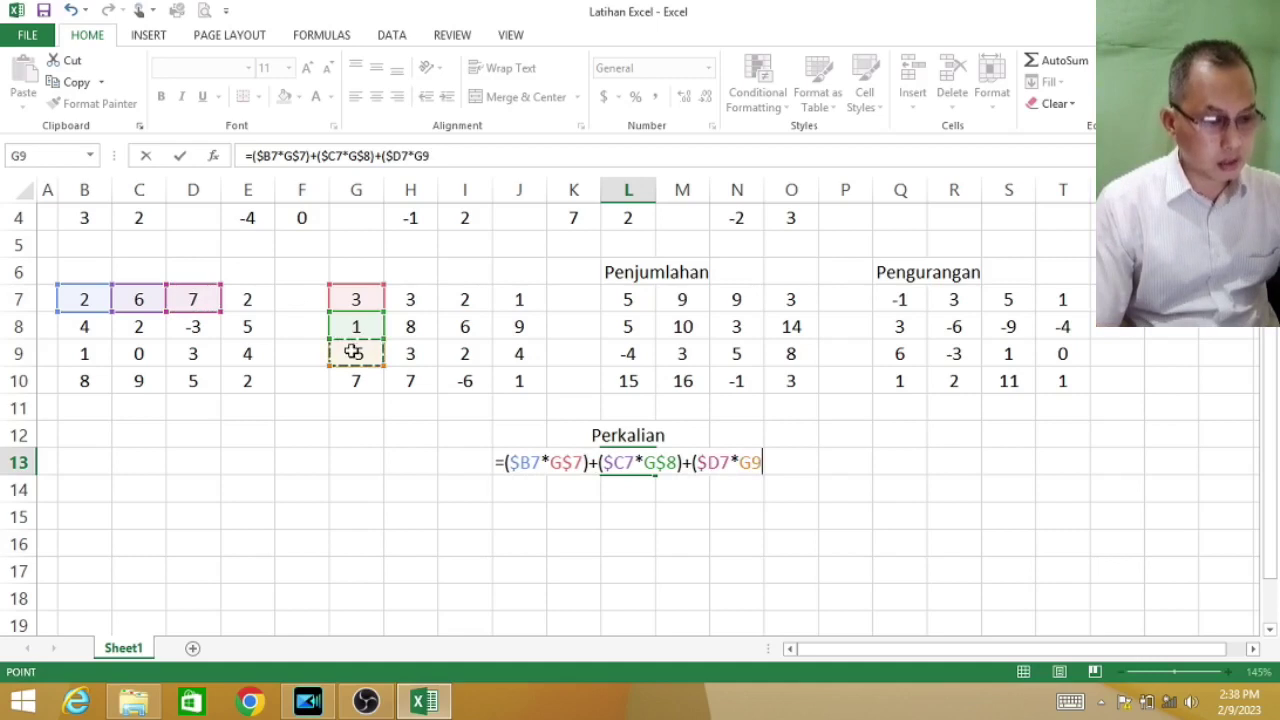
key("F4")
key("F4")
type(")")
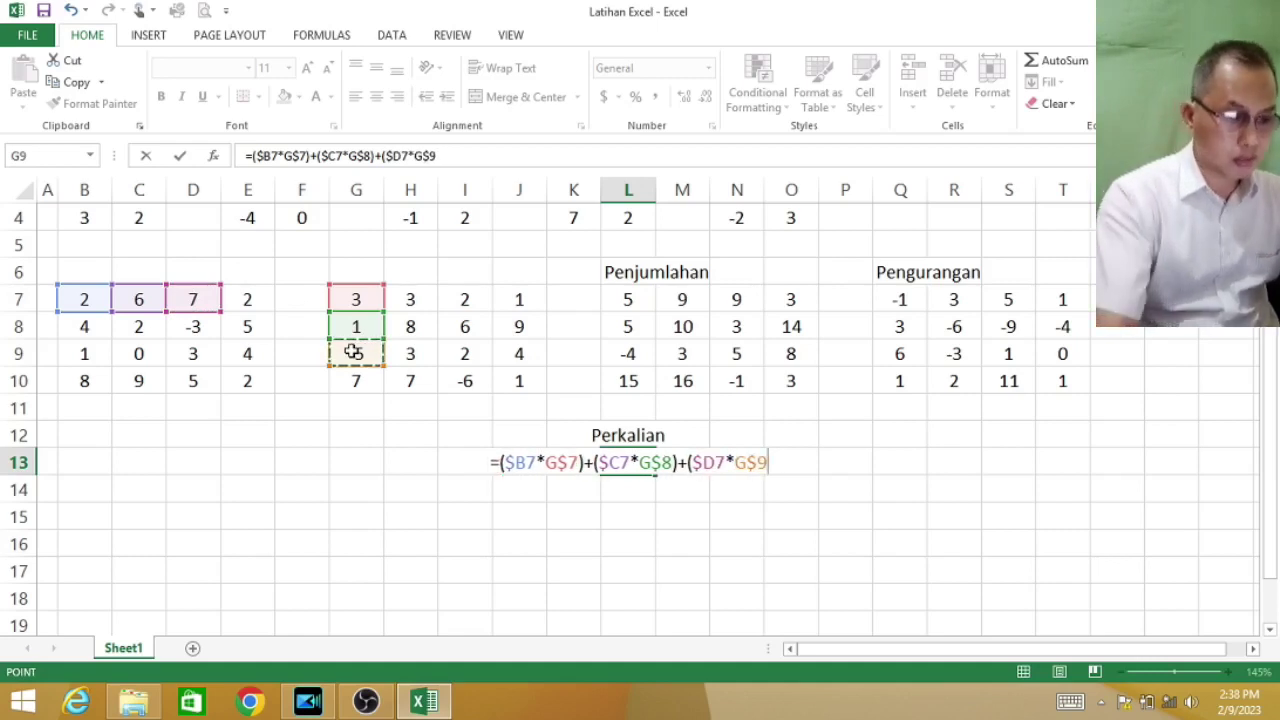
type("+(")
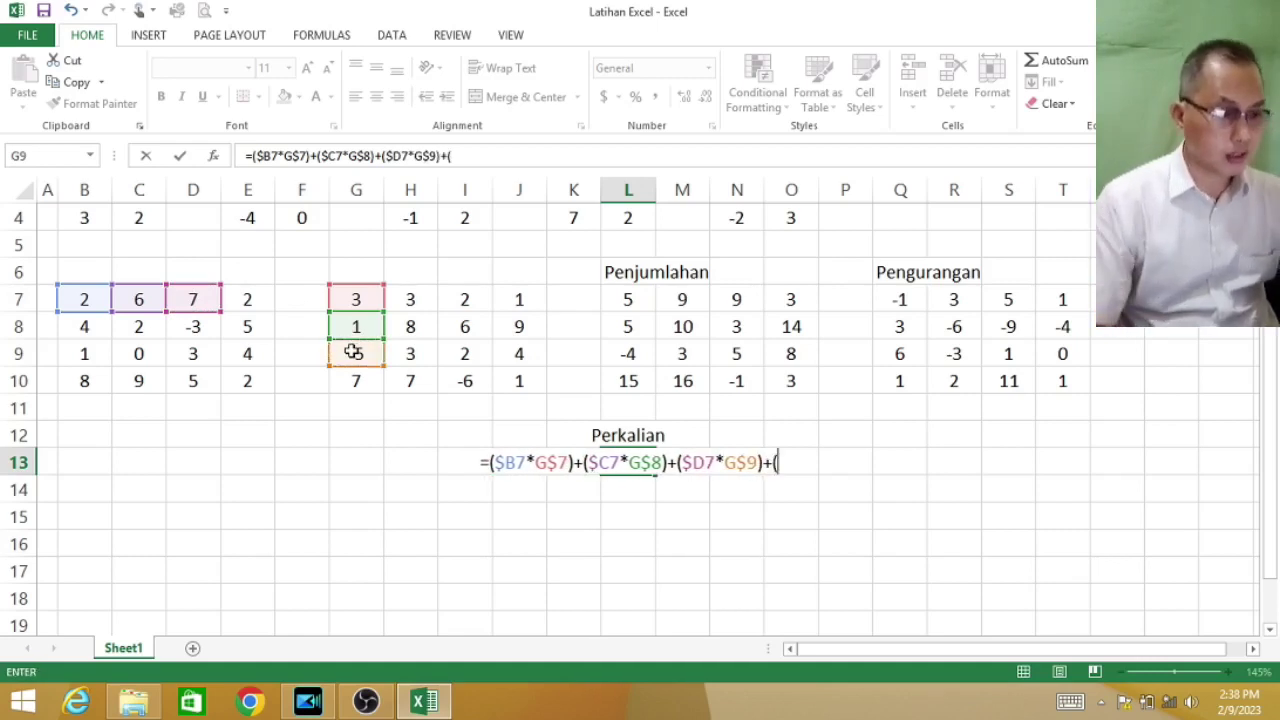
Step: Add the last term ($E7*G$10) to the product formula in L13, locking column E and row 10
left_click(250, 302)
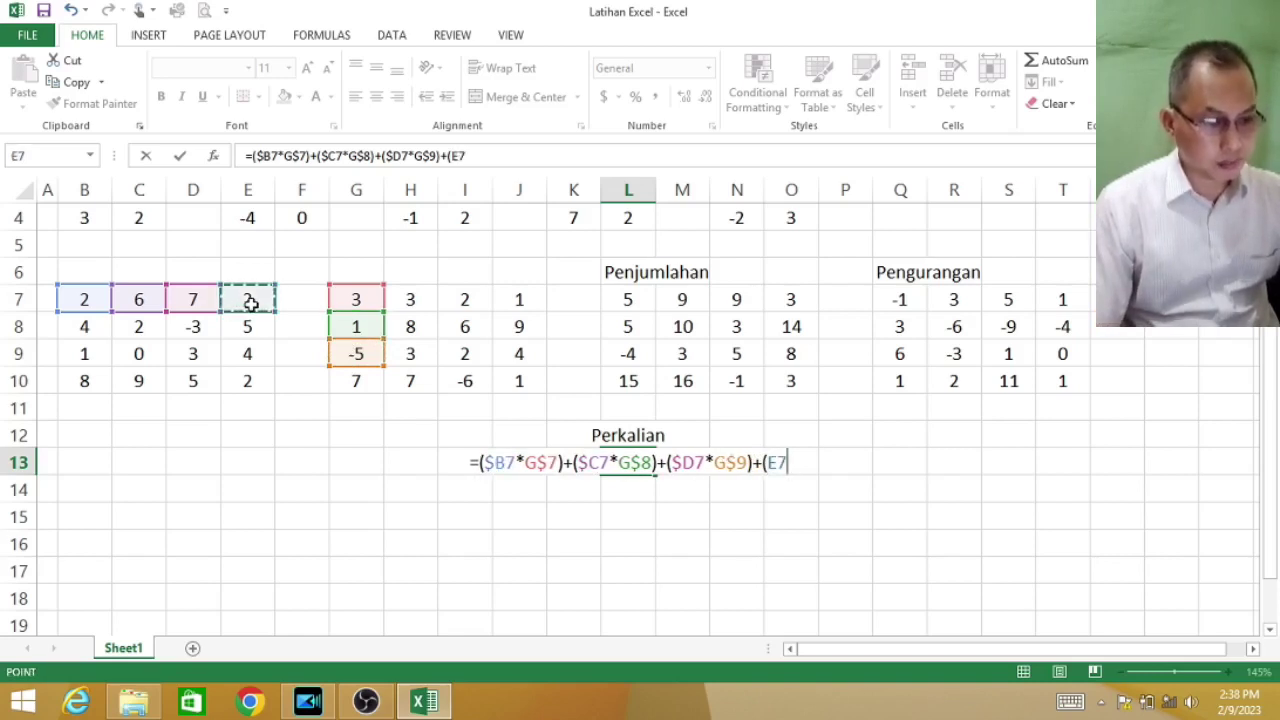
key("F4")
key("F4")
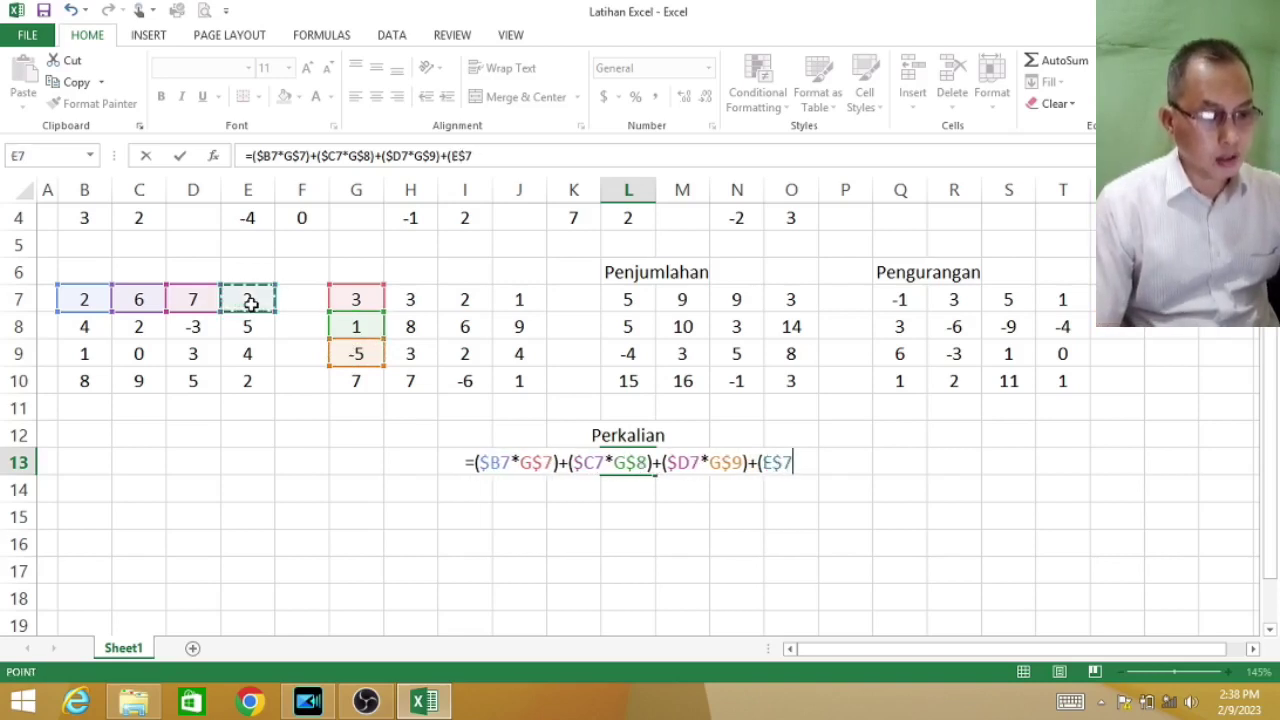
key("F4")
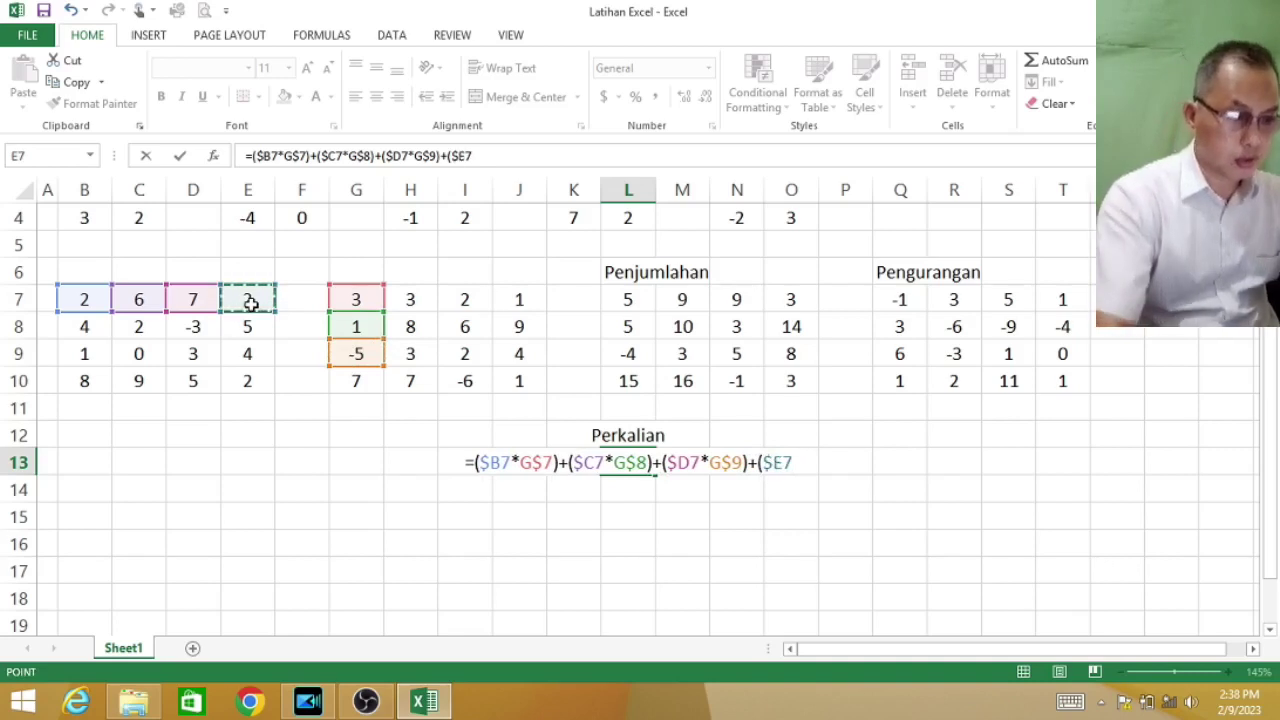
type("*")
left_click(362, 377)
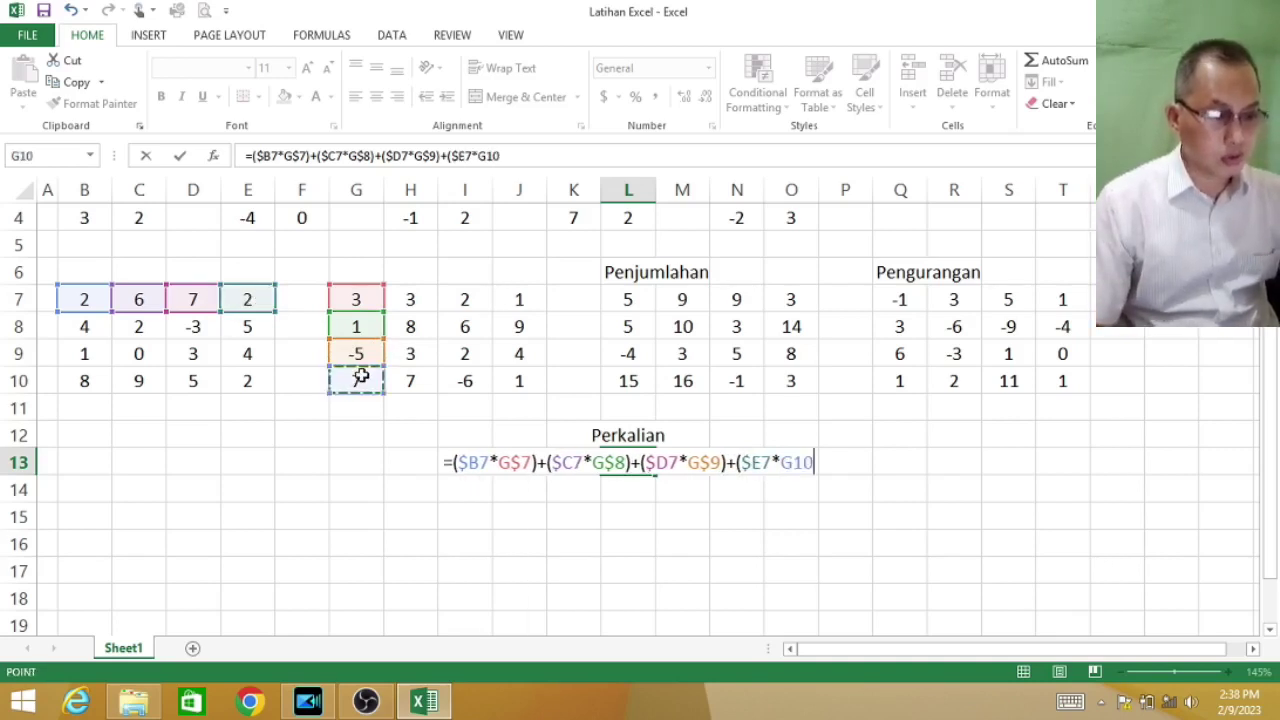
key("F4")
key("F4")
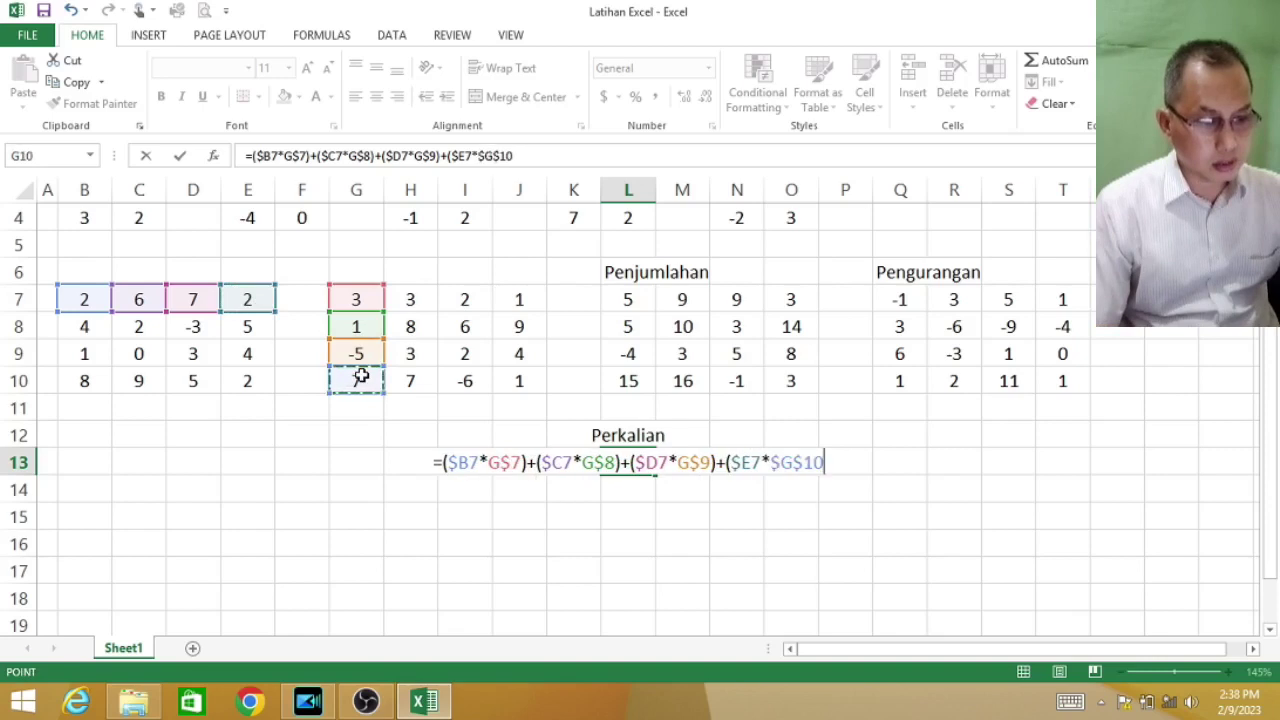
type(")")
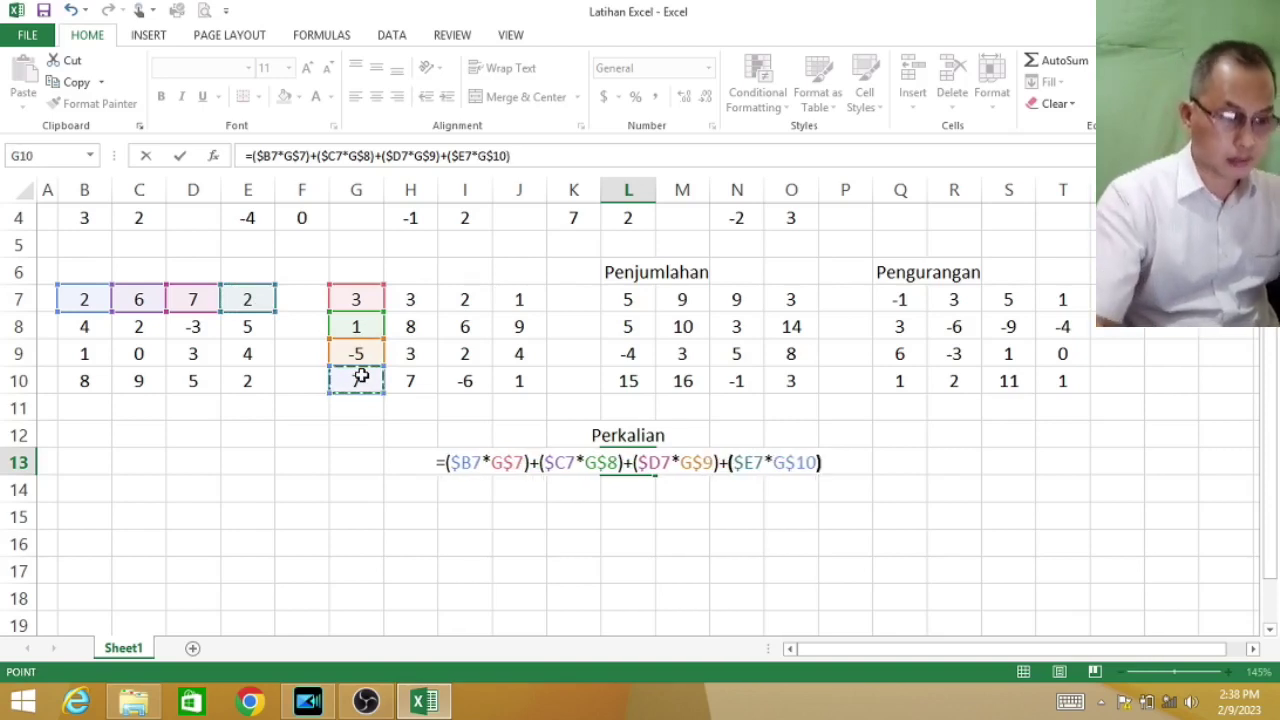
Step: Complete the product formula in L13 and fill it across L13:O16 under Perkalian
key("ctrl+Return")
key("Return")
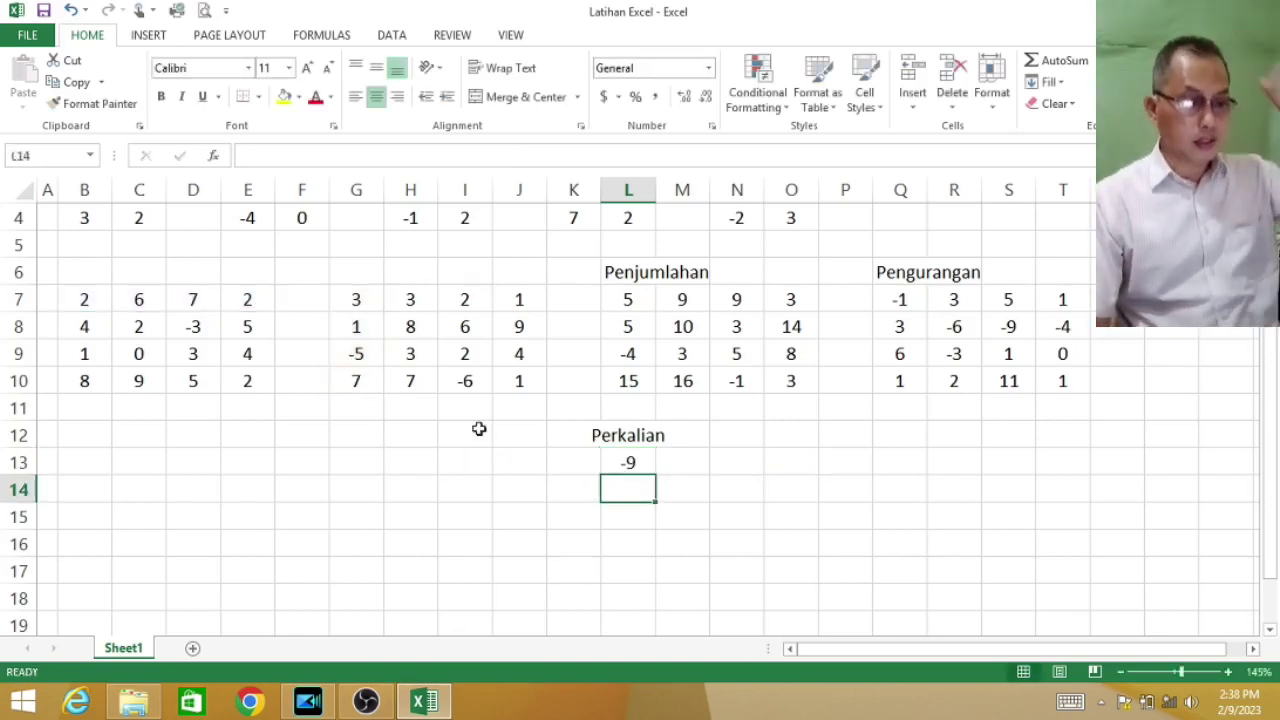
left_click(632, 458)
left_click_drag(660, 475, 817, 563)
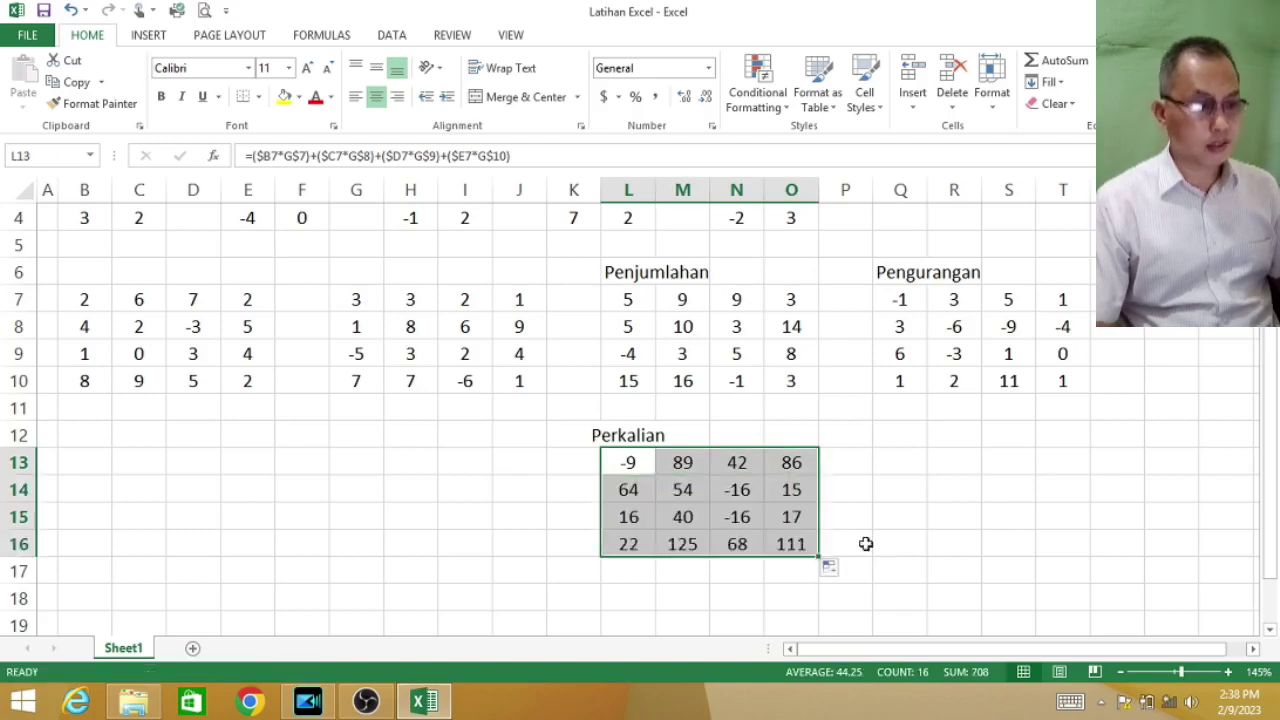
Step: Check which row and column cells the filled product formula in O14 refers to
left_click(786, 491)
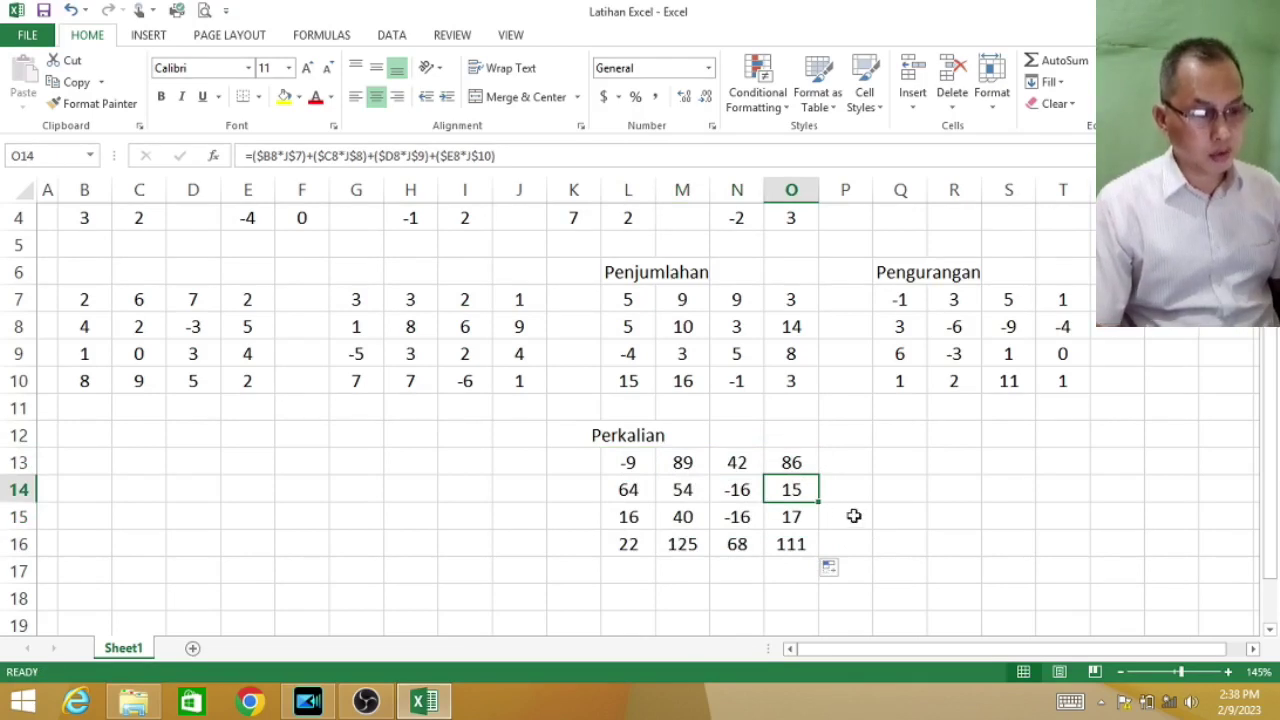
double_click(795, 490)
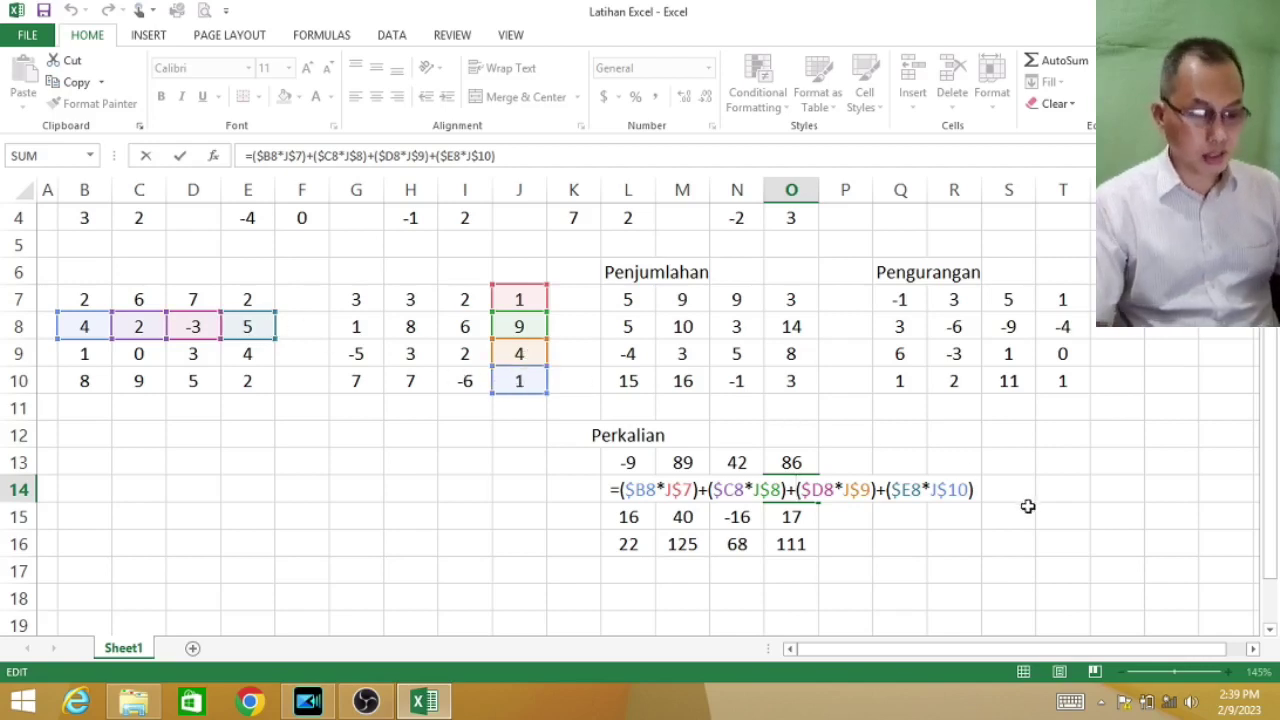
key("Return")
left_click(800, 489)
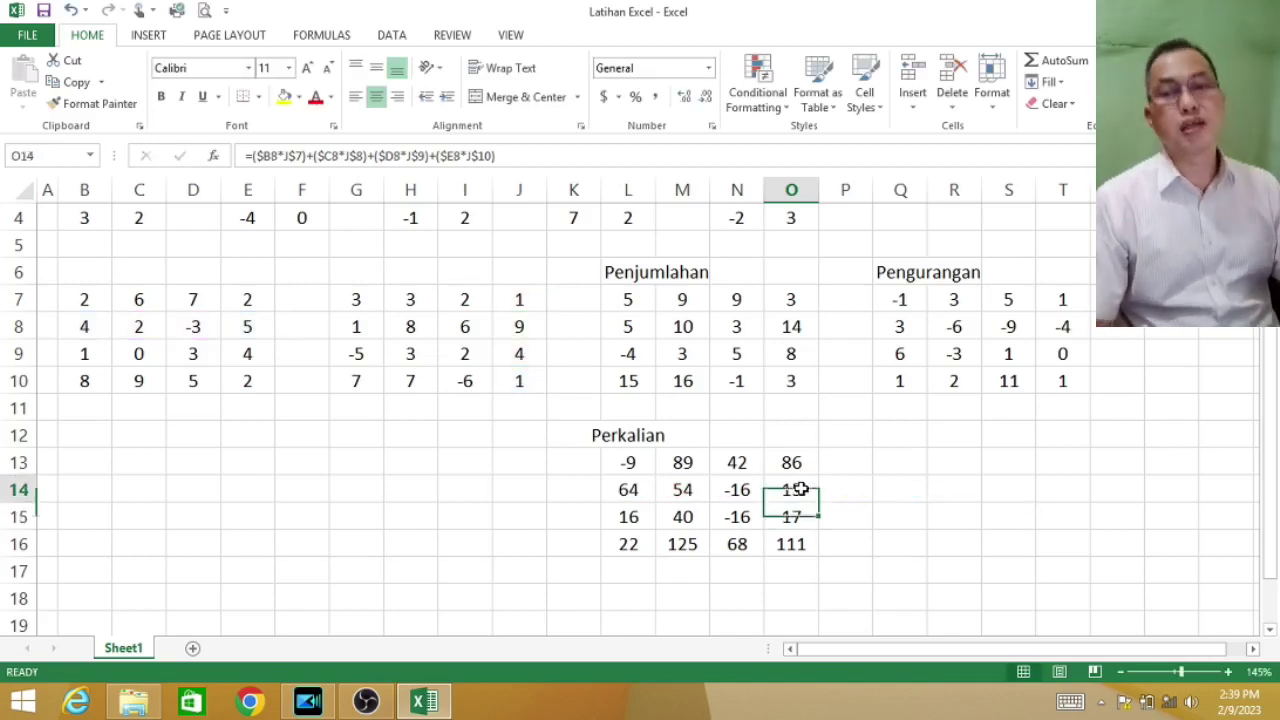
Step: Enter =MMULT(B7:E10,G7:J10) as an array formula over the range Q13:T16
mouse_move(1279, 1)
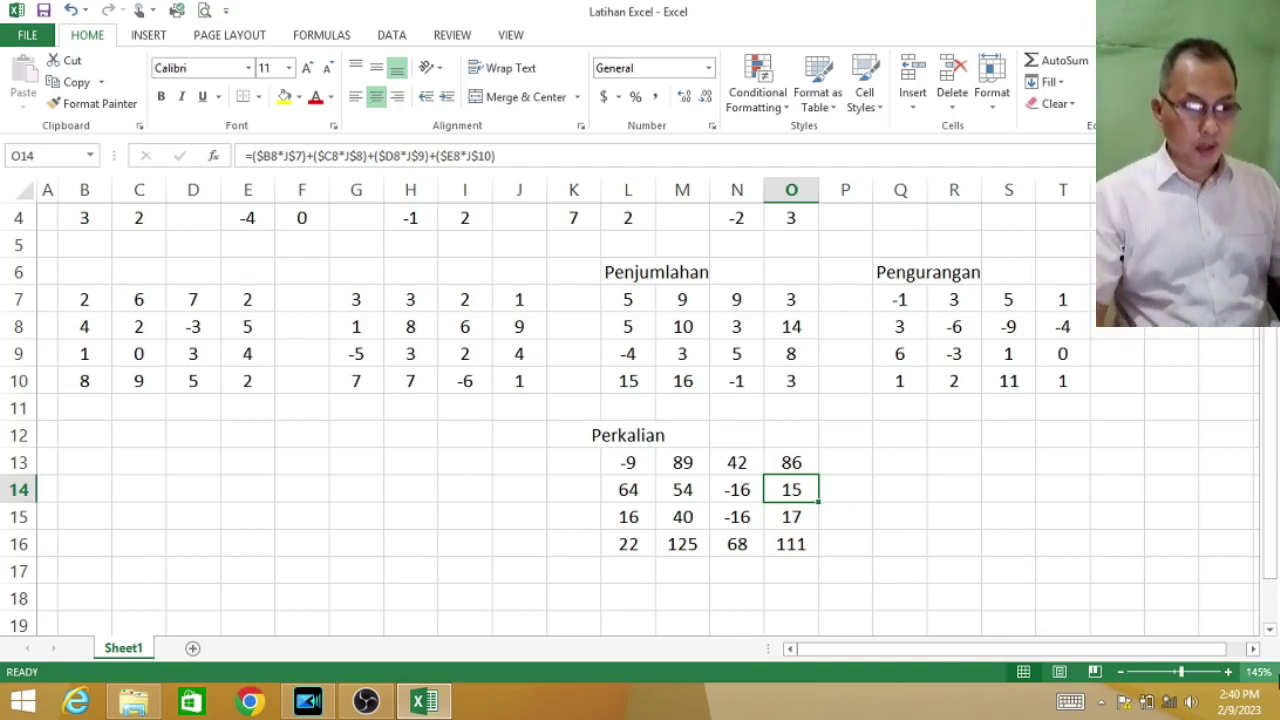
left_click_drag(897, 463, 1058, 544)
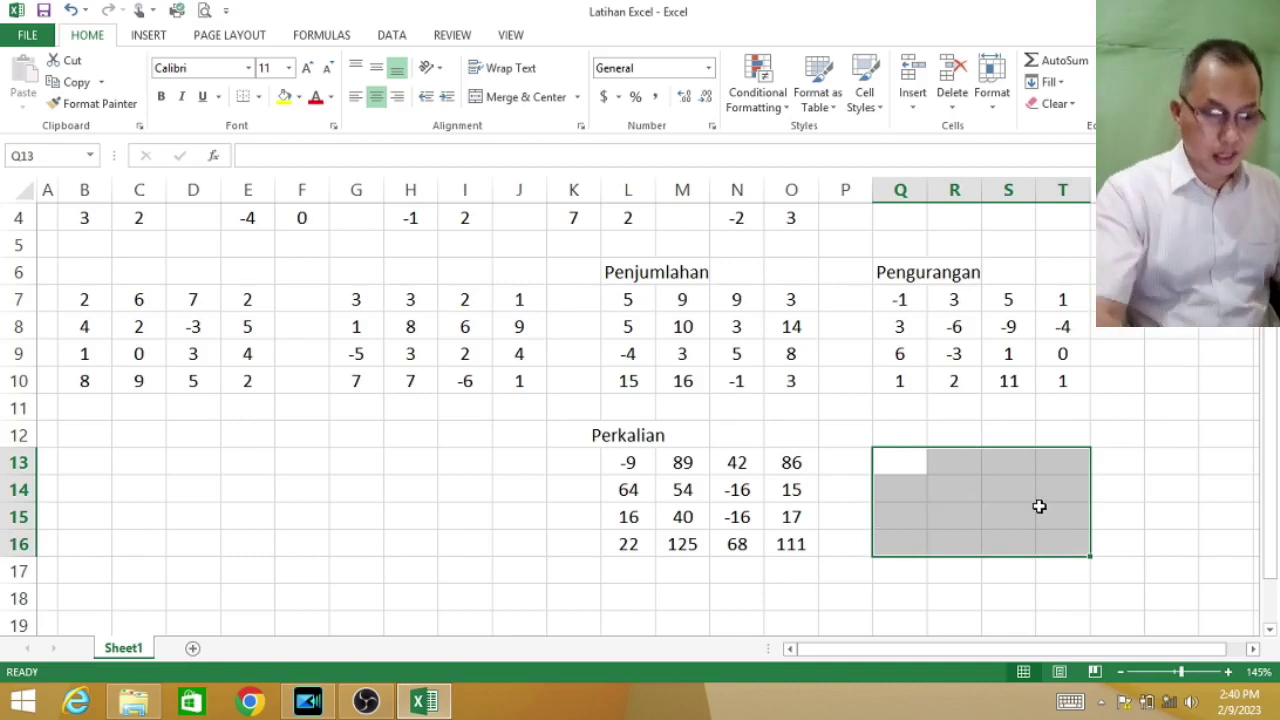
type("=mm")
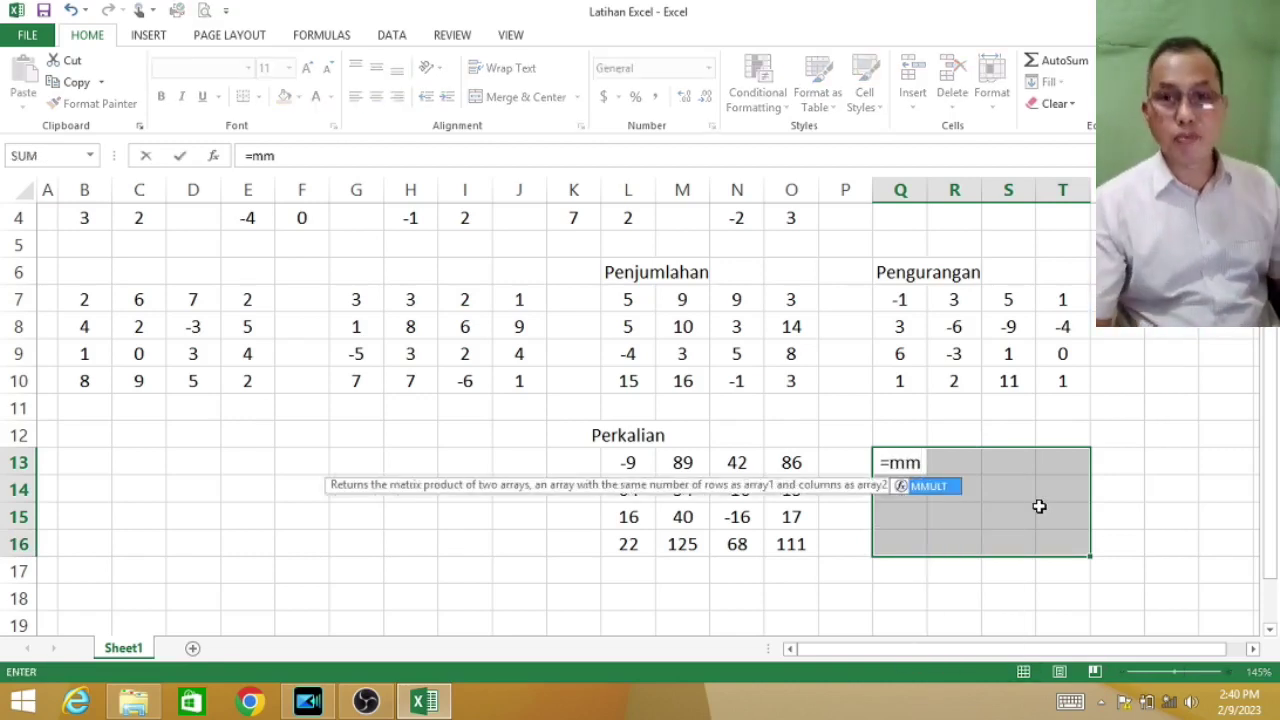
double_click(934, 486)
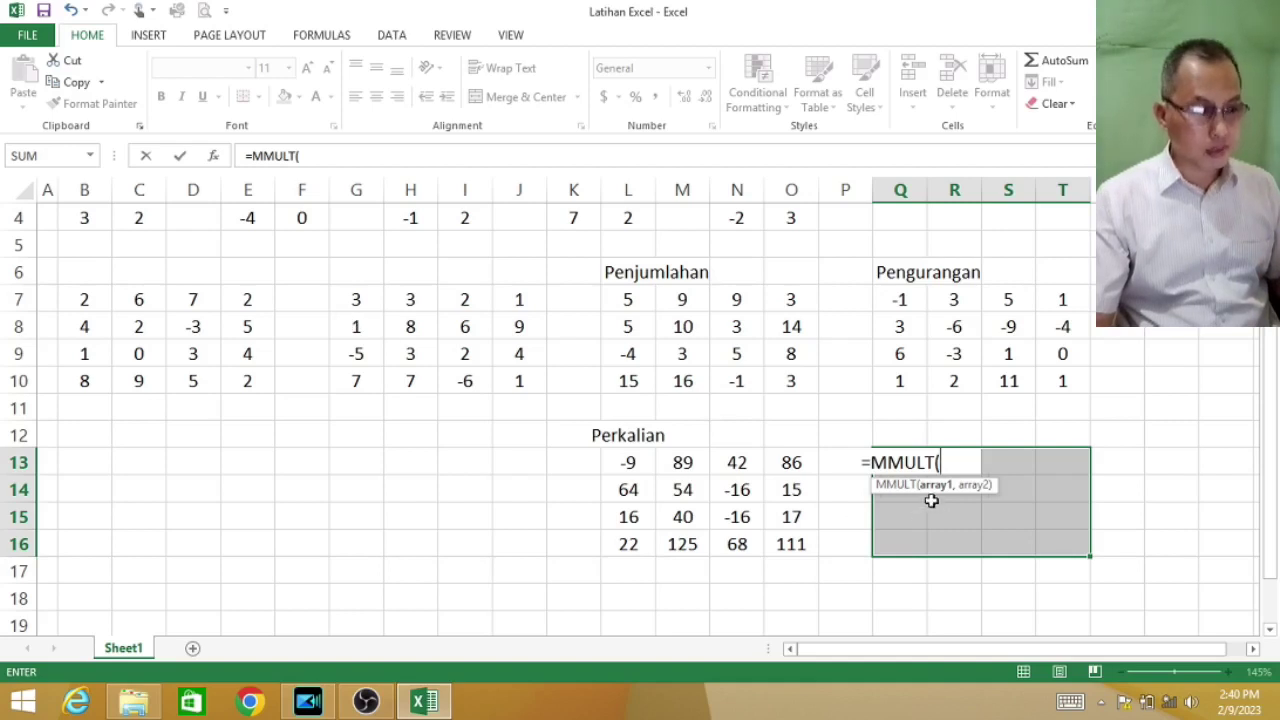
left_click_drag(94, 298, 250, 395)
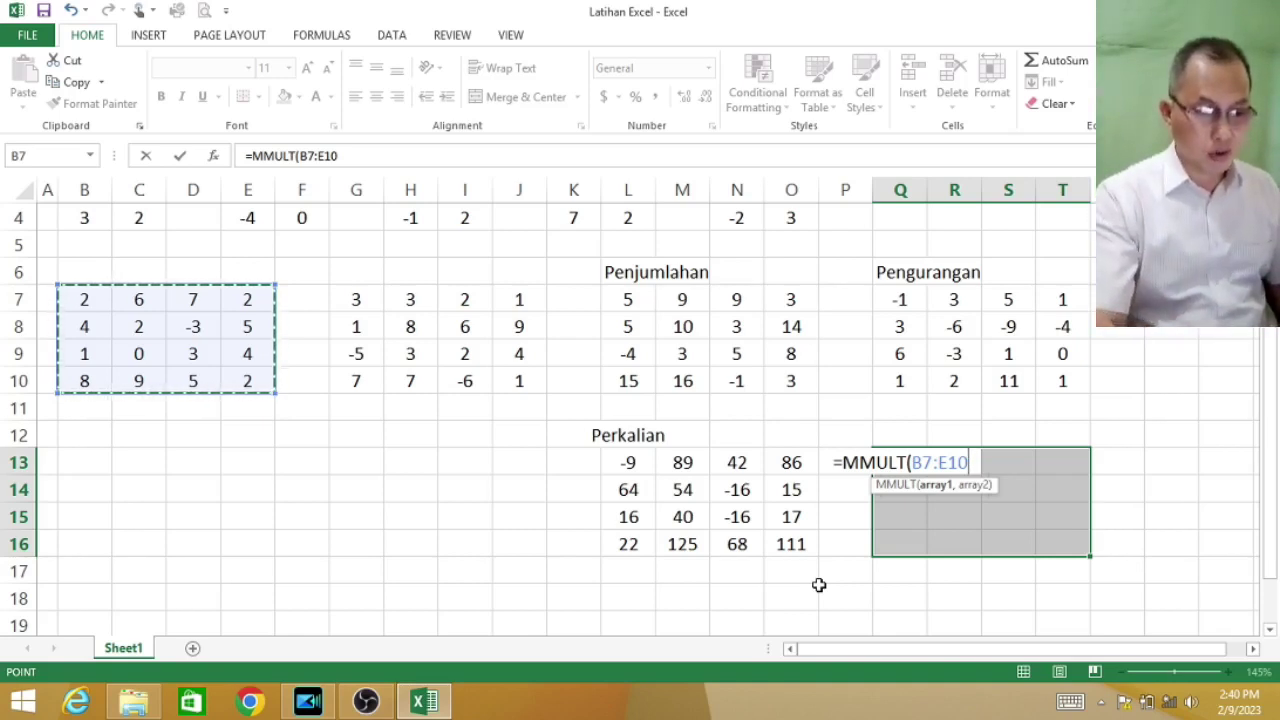
type(",")
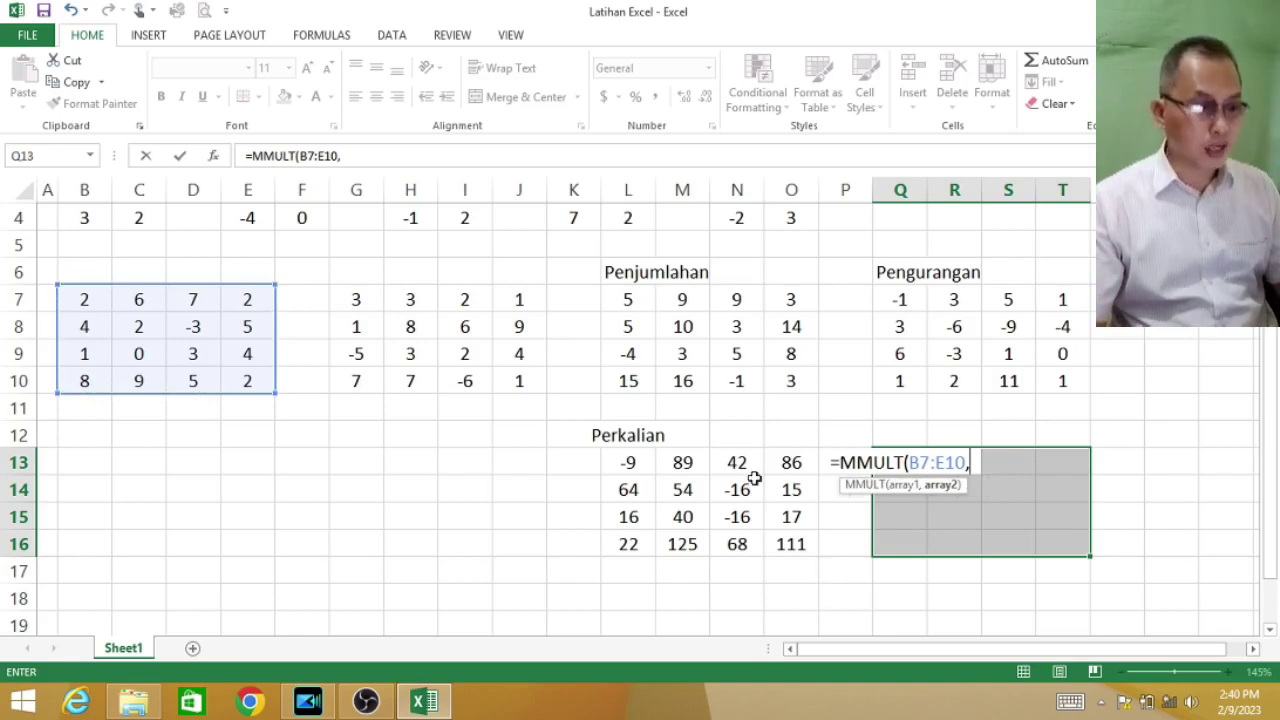
left_click_drag(349, 300, 515, 382)
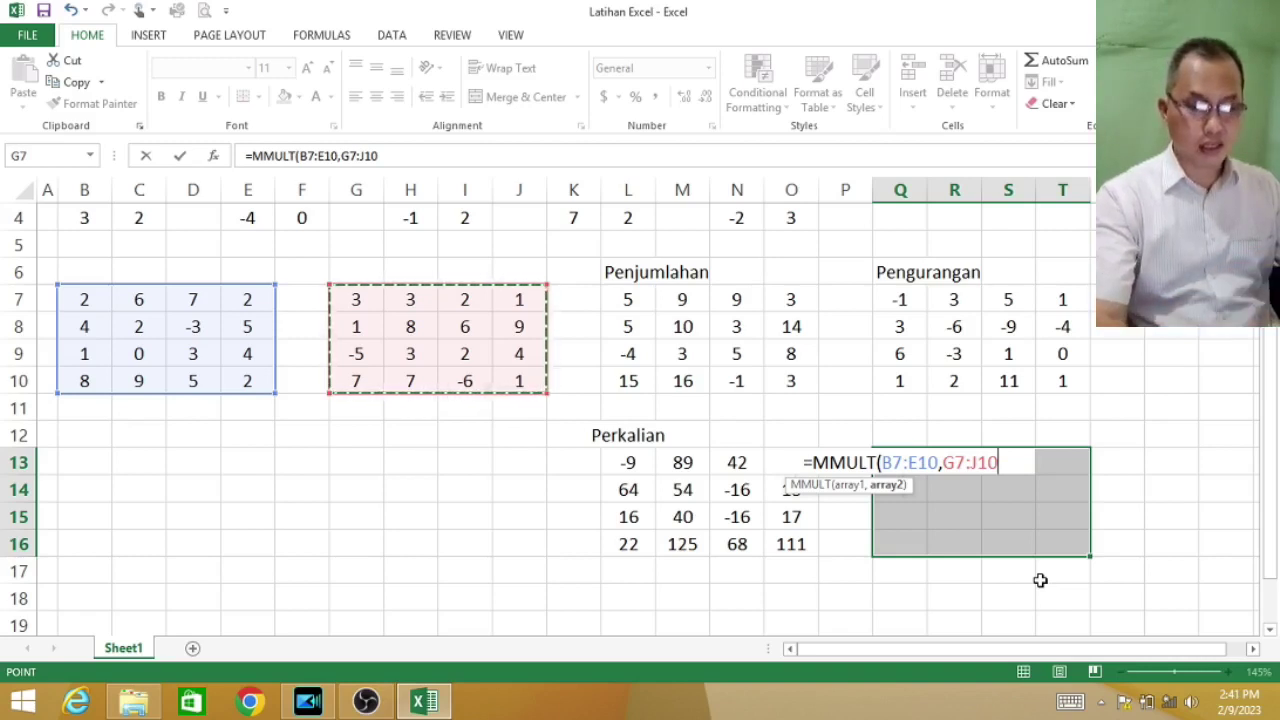
key("ctrl+shift+Return")
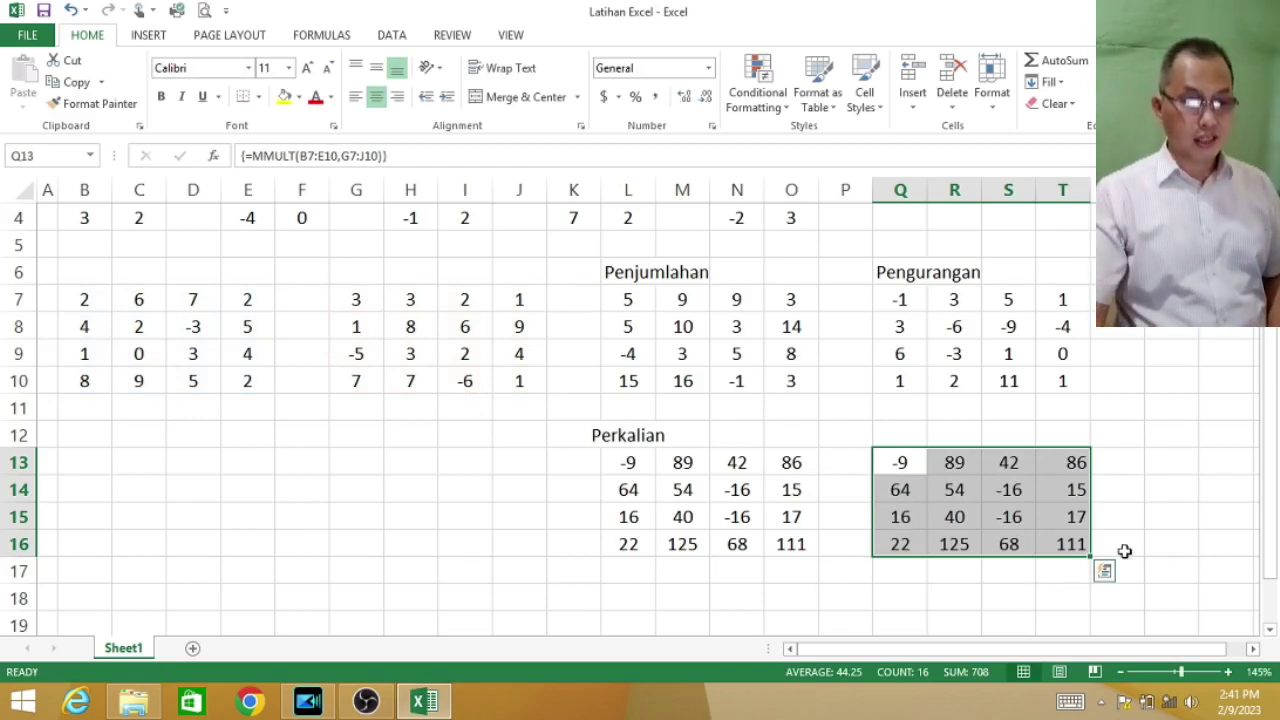
Step: Compare the MMULT array cells in Q13:T16 with the manually built product in L13:O16
left_click(985, 575)
left_click(1045, 514)
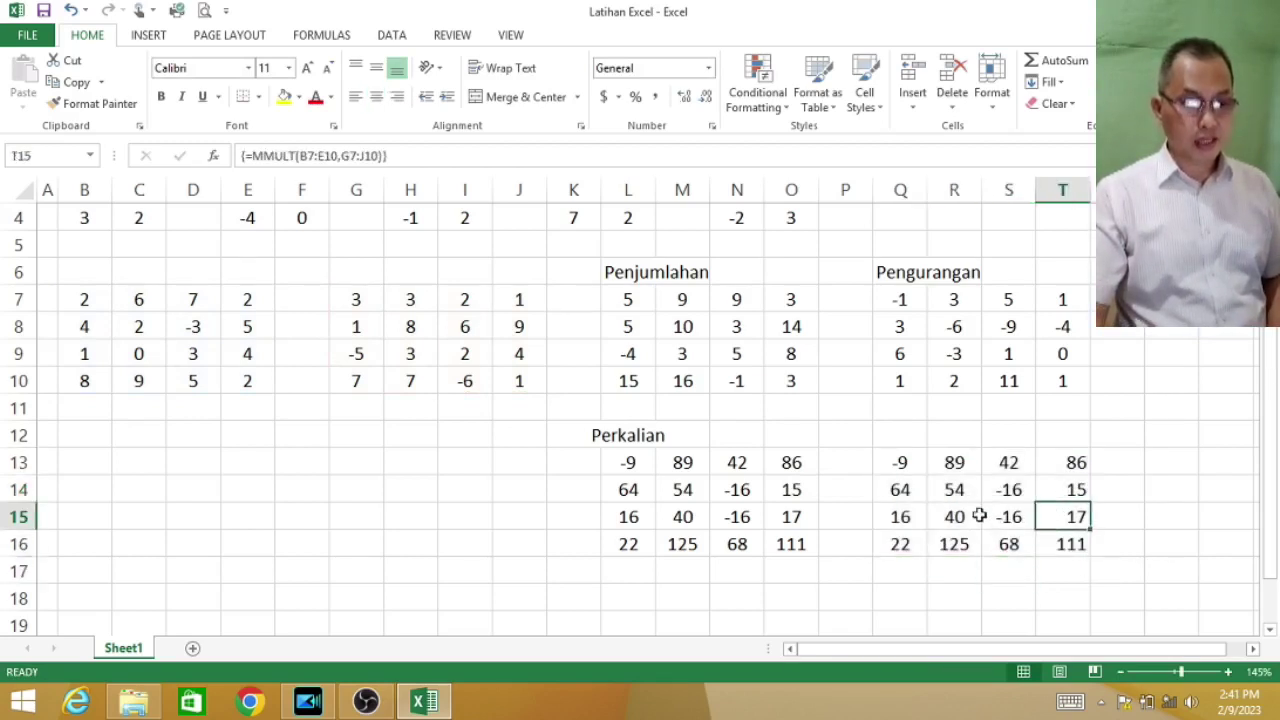
left_click(788, 487)
left_click(1063, 495)
left_click(866, 522)
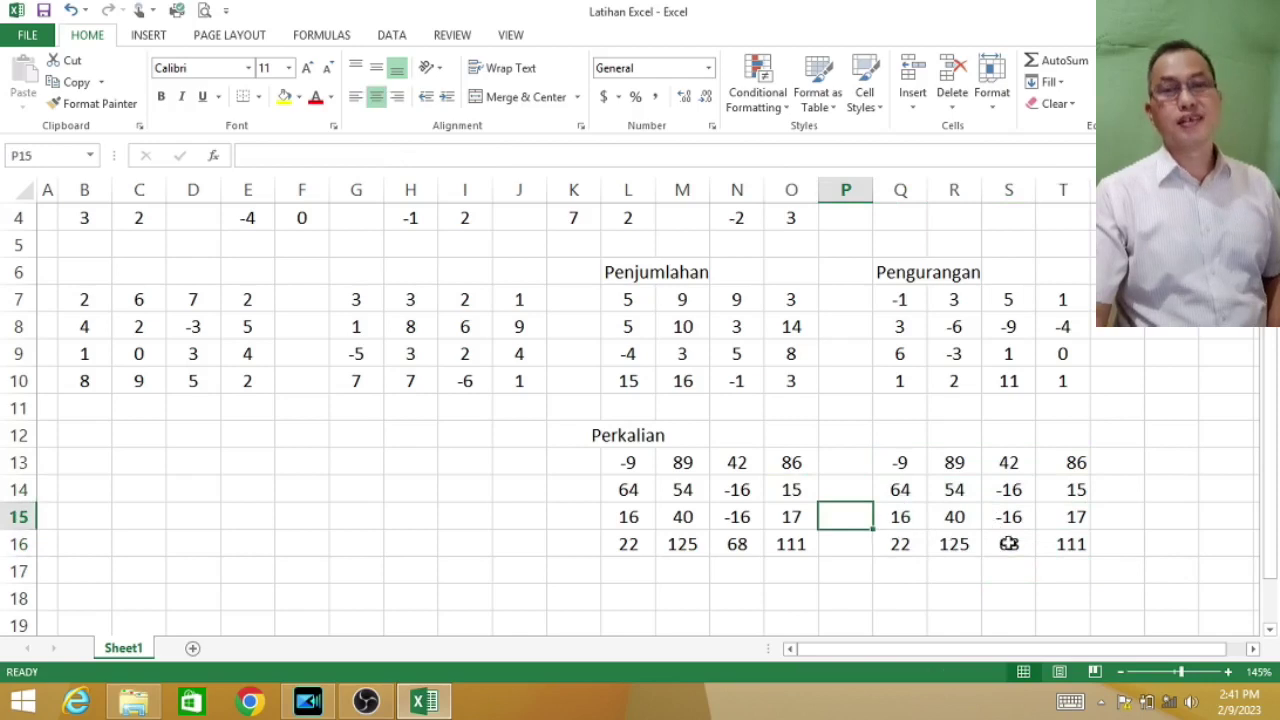
left_click(1015, 540)
left_click(905, 458)
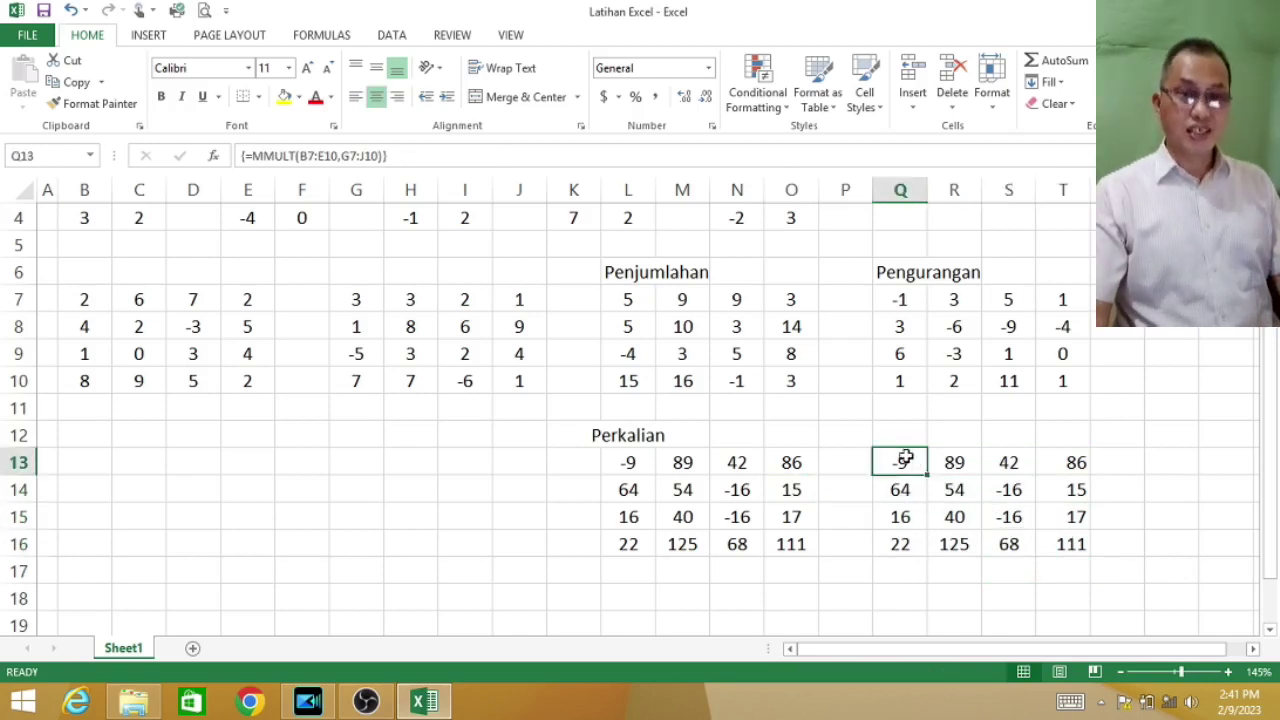